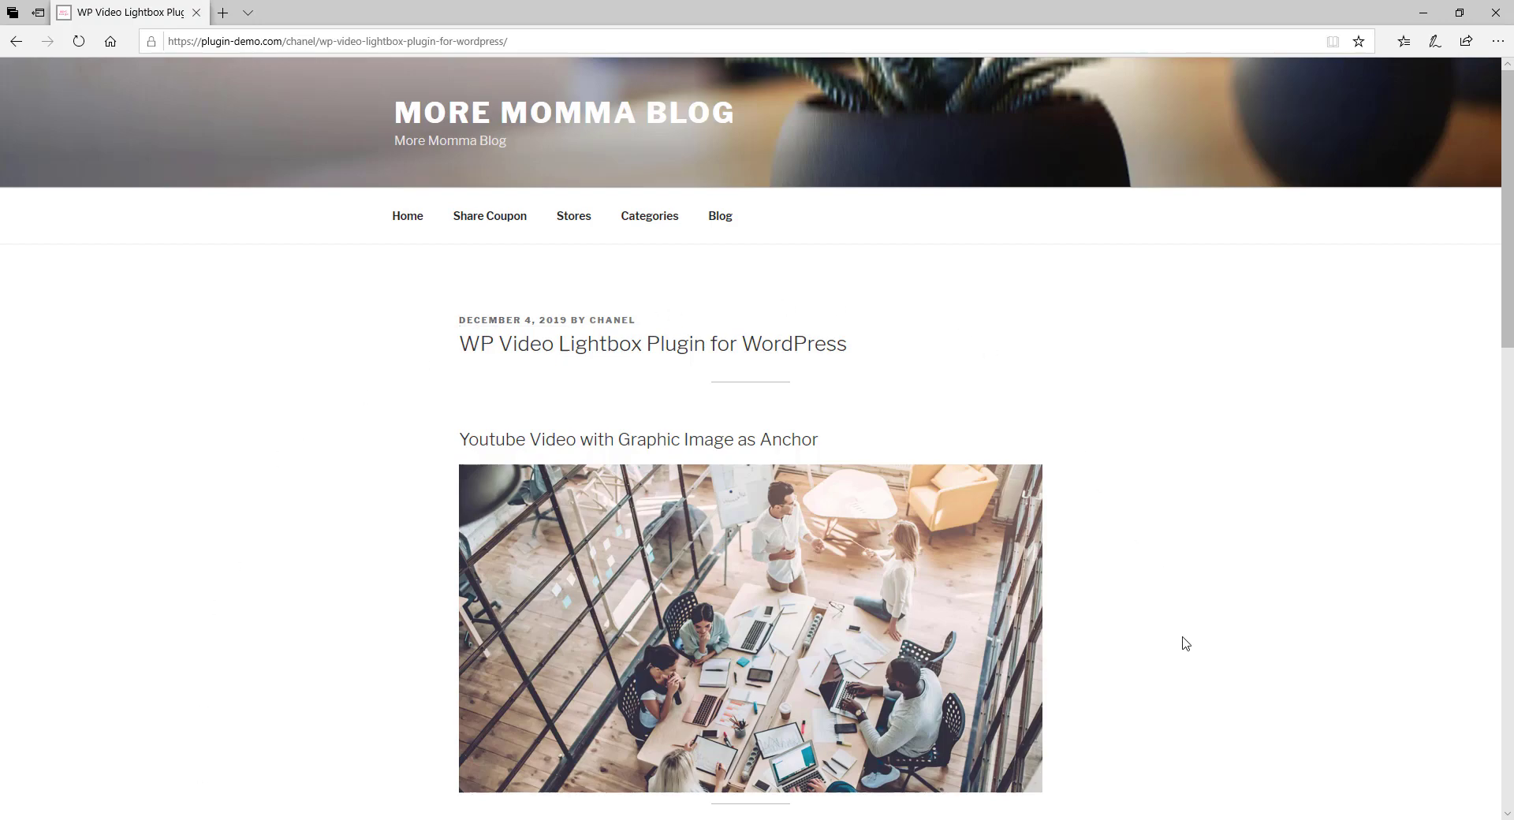
Step: Preview the lightbox demo's video popups from the office photo and the textual anchor link
scroll(1187, 647, "down", 4)
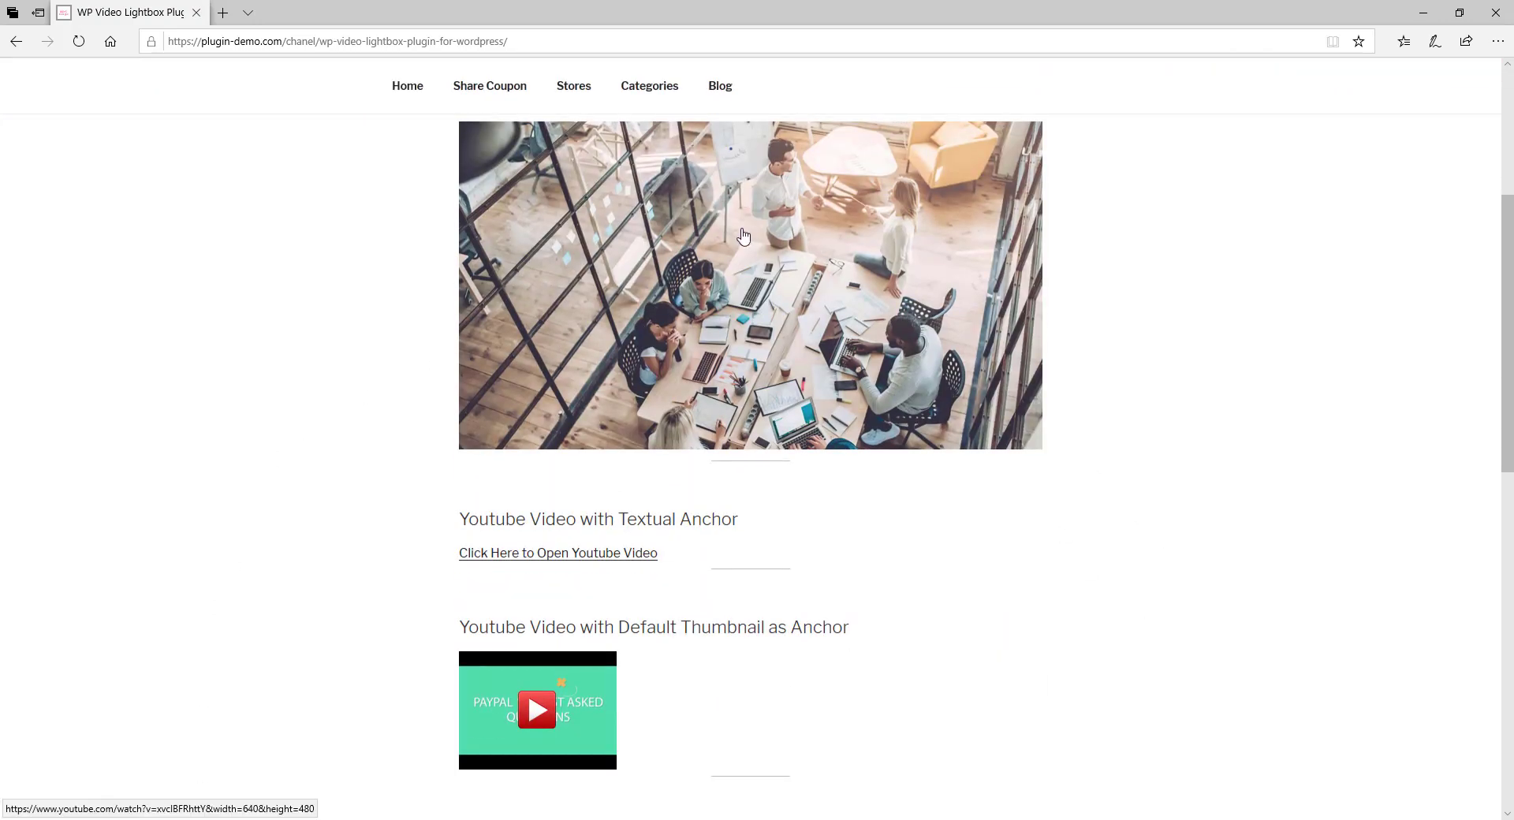
scroll(551, 685, "up", 3)
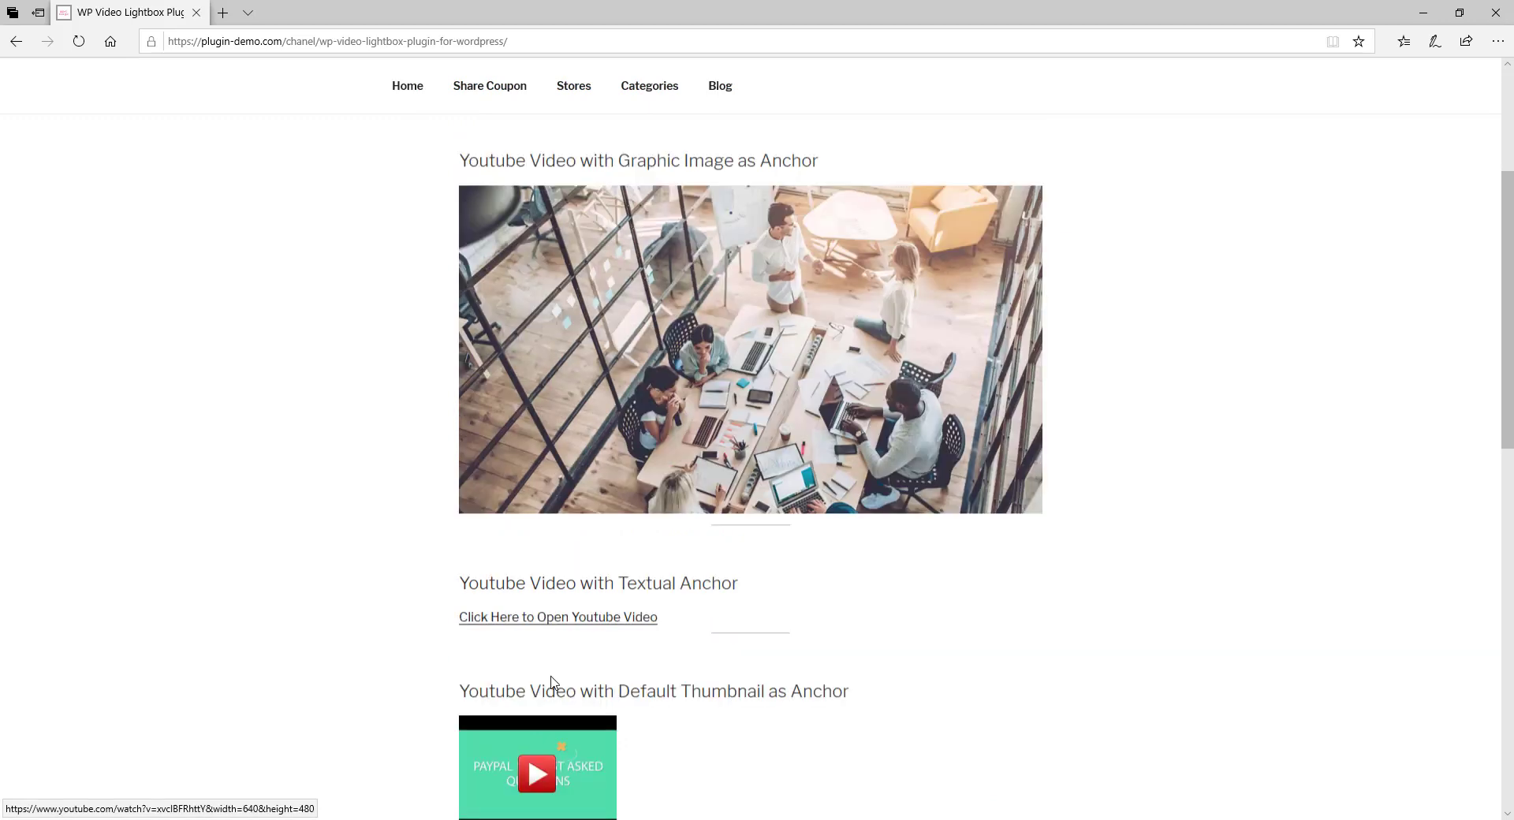
left_click_drag(760, 325, 827, 326)
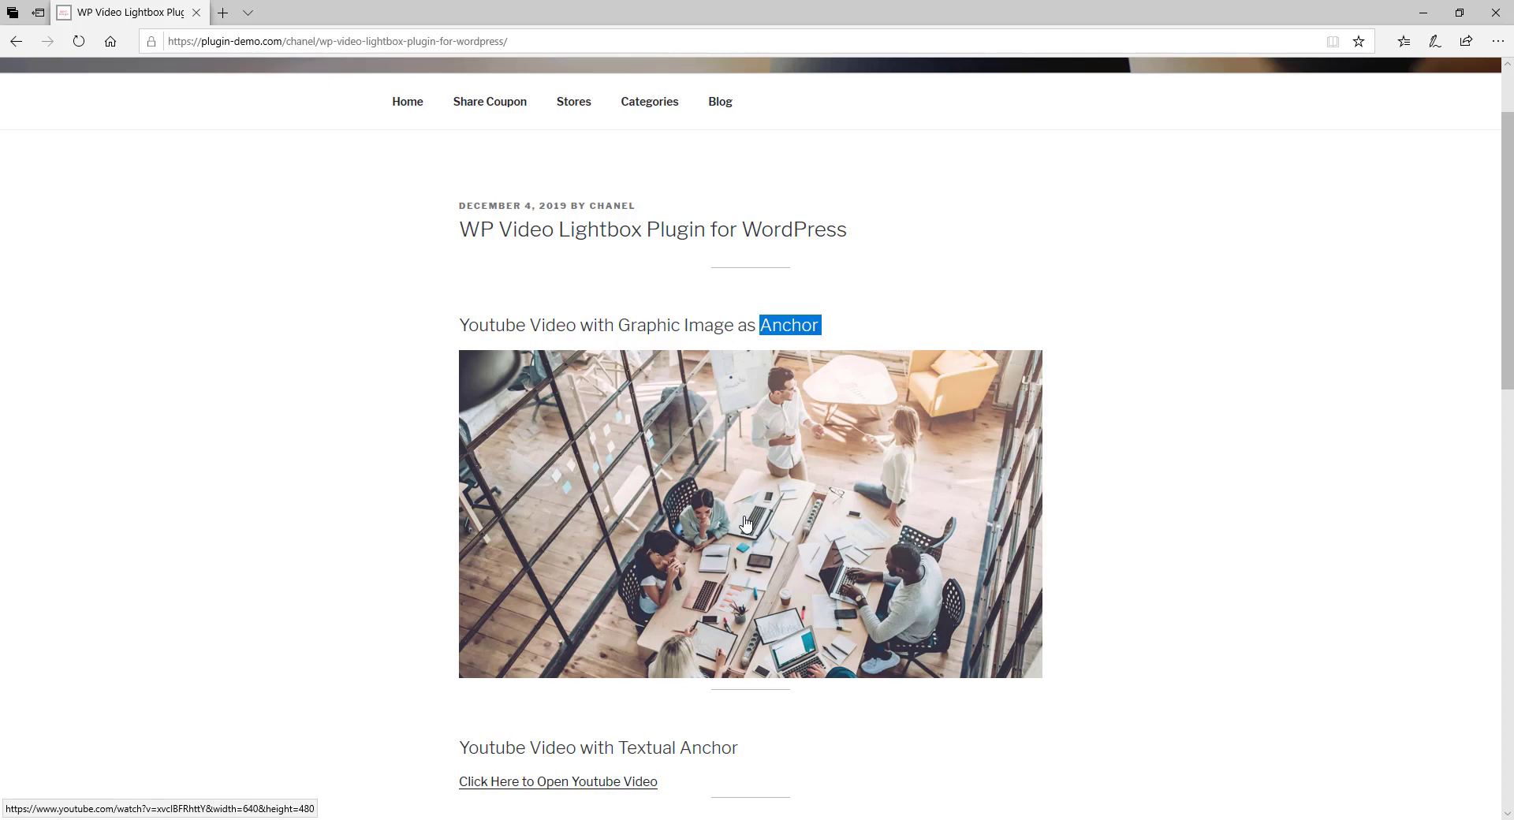
left_click(617, 545)
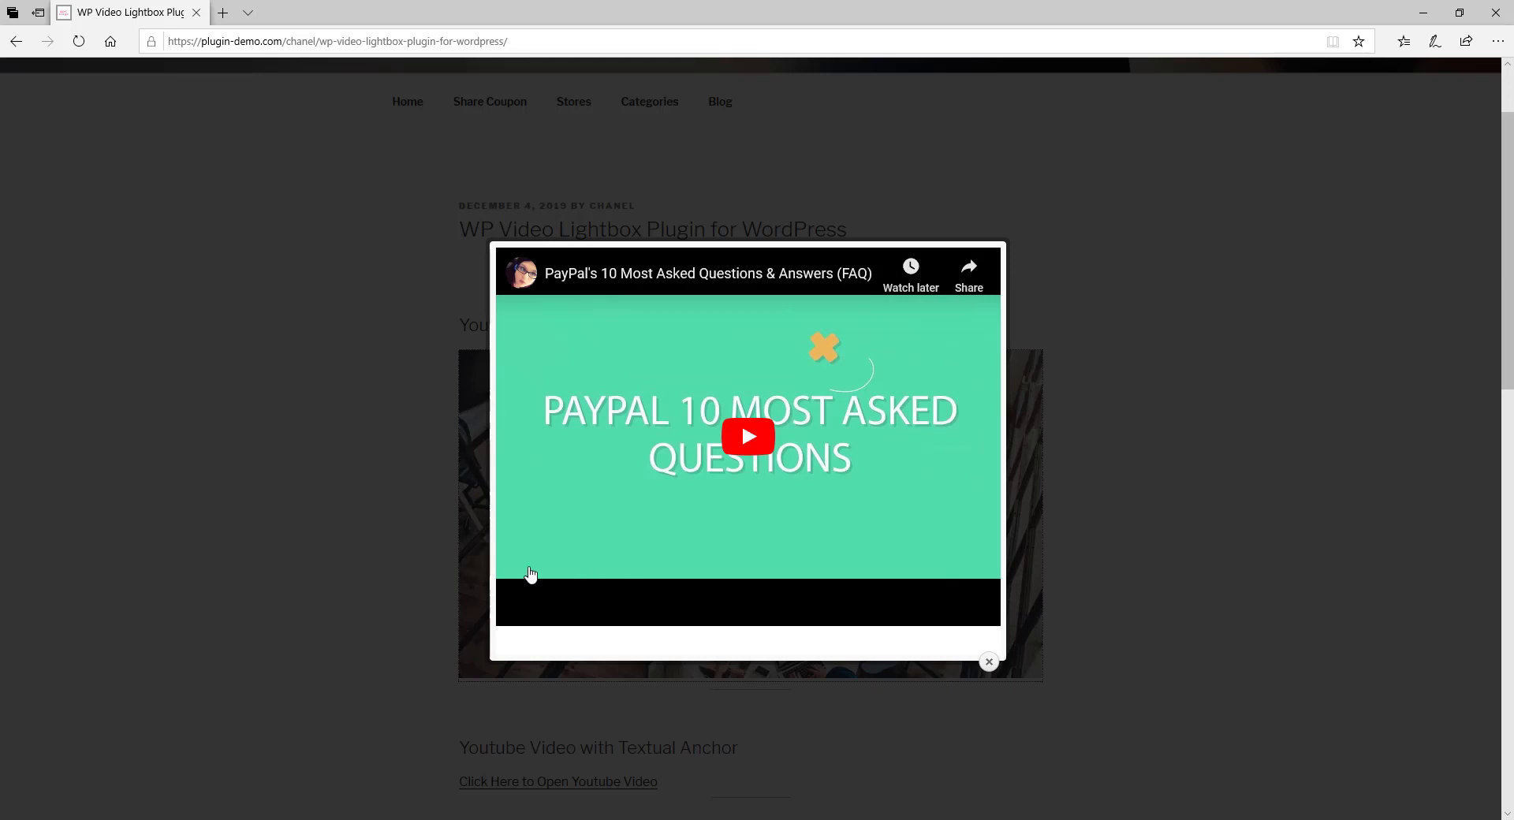
left_click(374, 338)
scroll(387, 457, "down", 3)
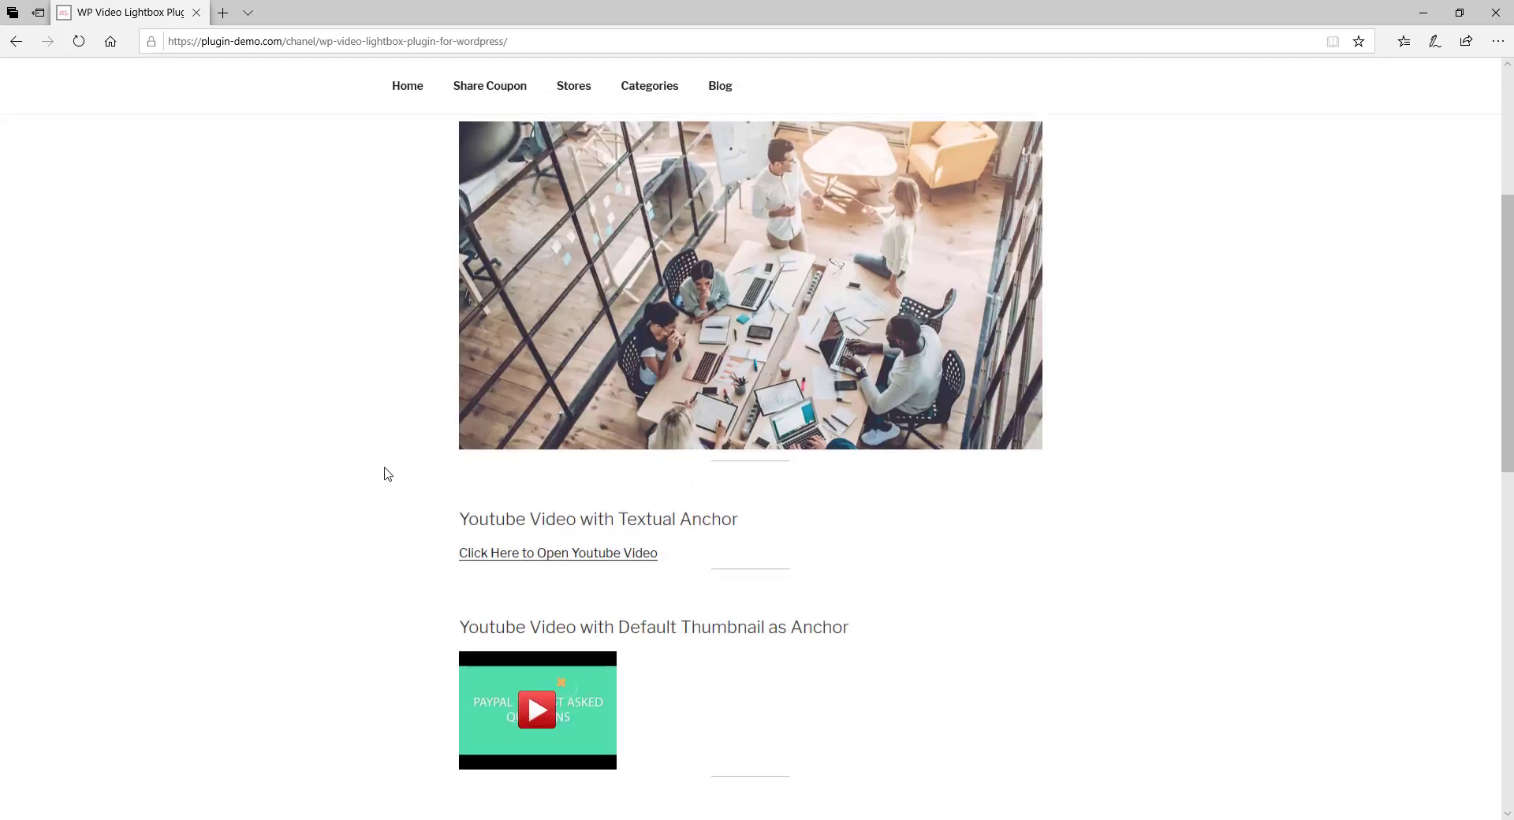
left_click_drag(623, 519, 741, 520)
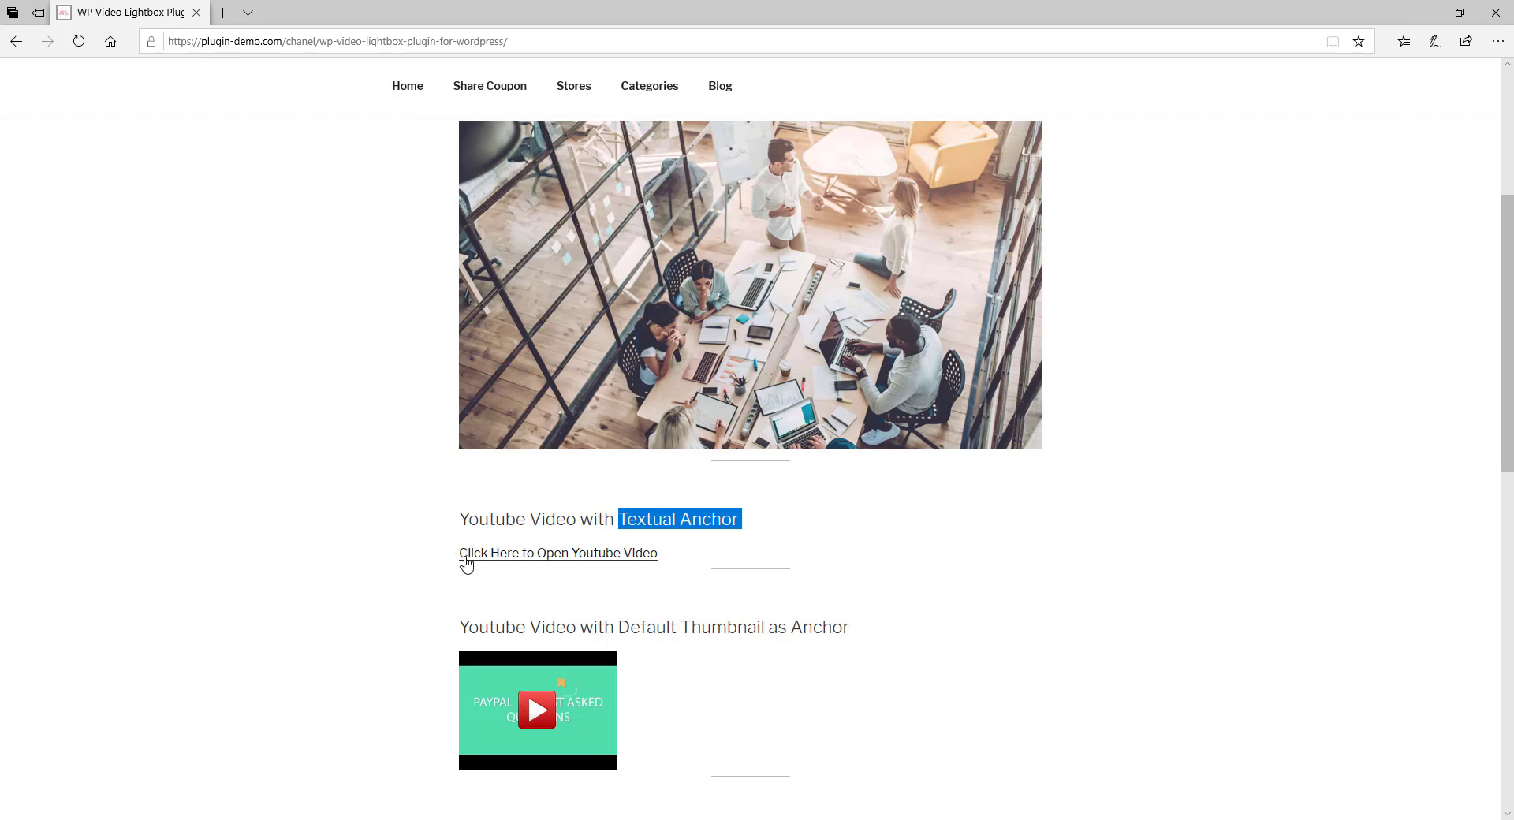
left_click(530, 561)
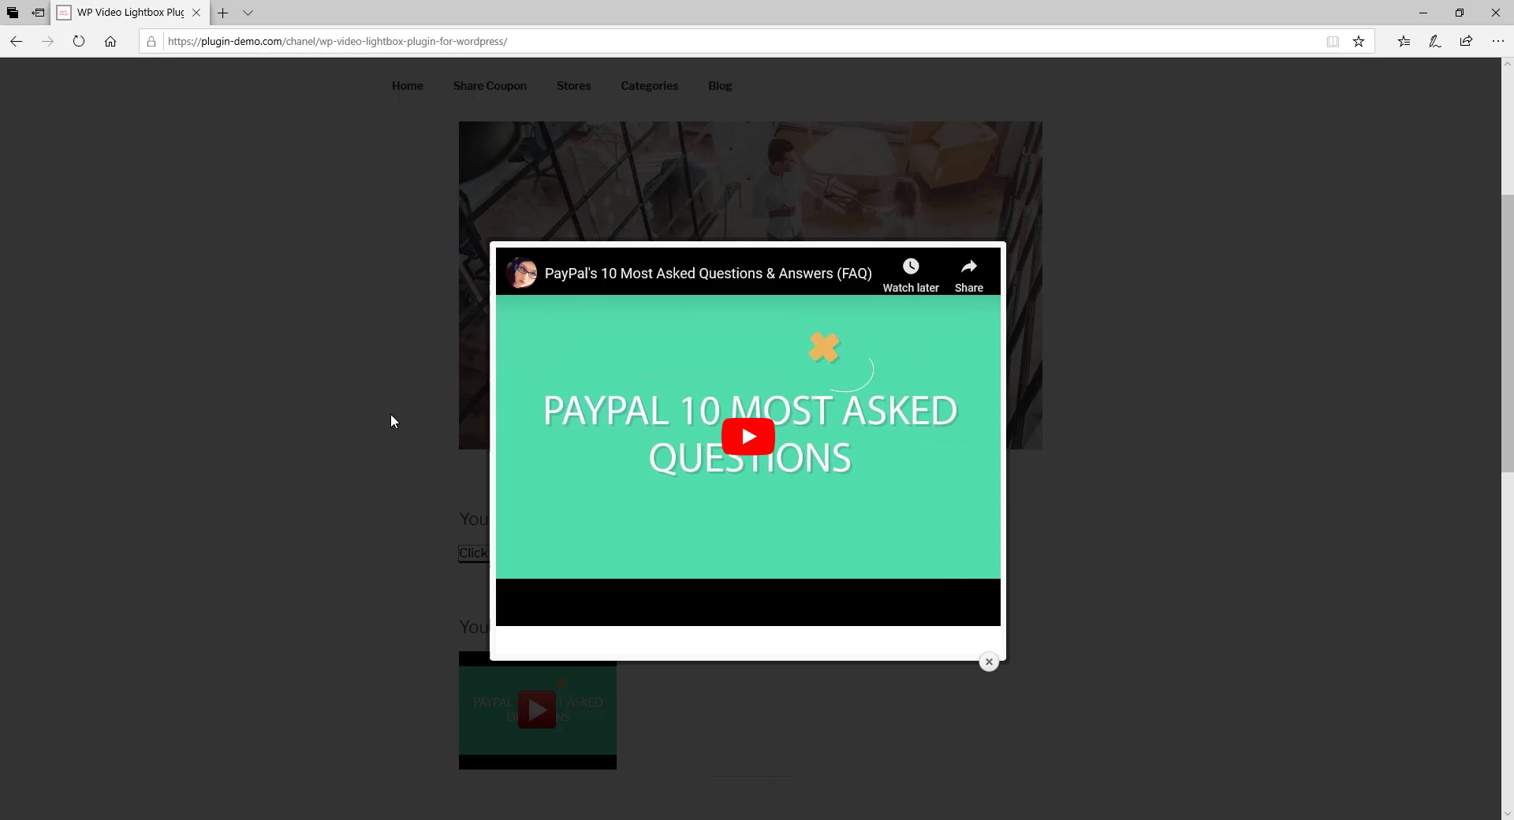
left_click(371, 527)
Step: Preview the demo's default-thumbnail video popup, then close it
scroll(605, 710, "down", 3)
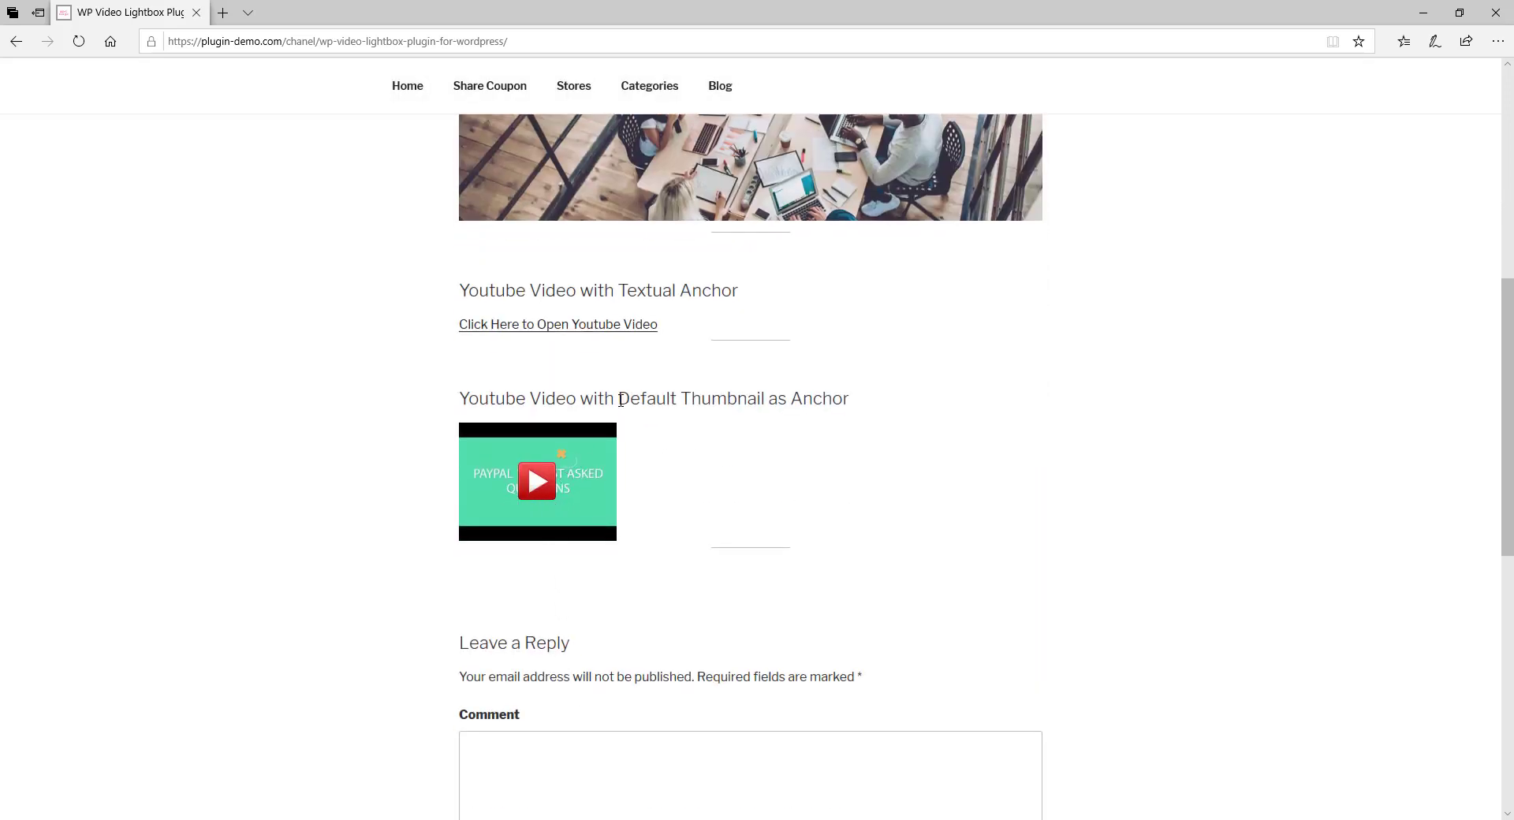
left_click_drag(621, 400, 767, 402)
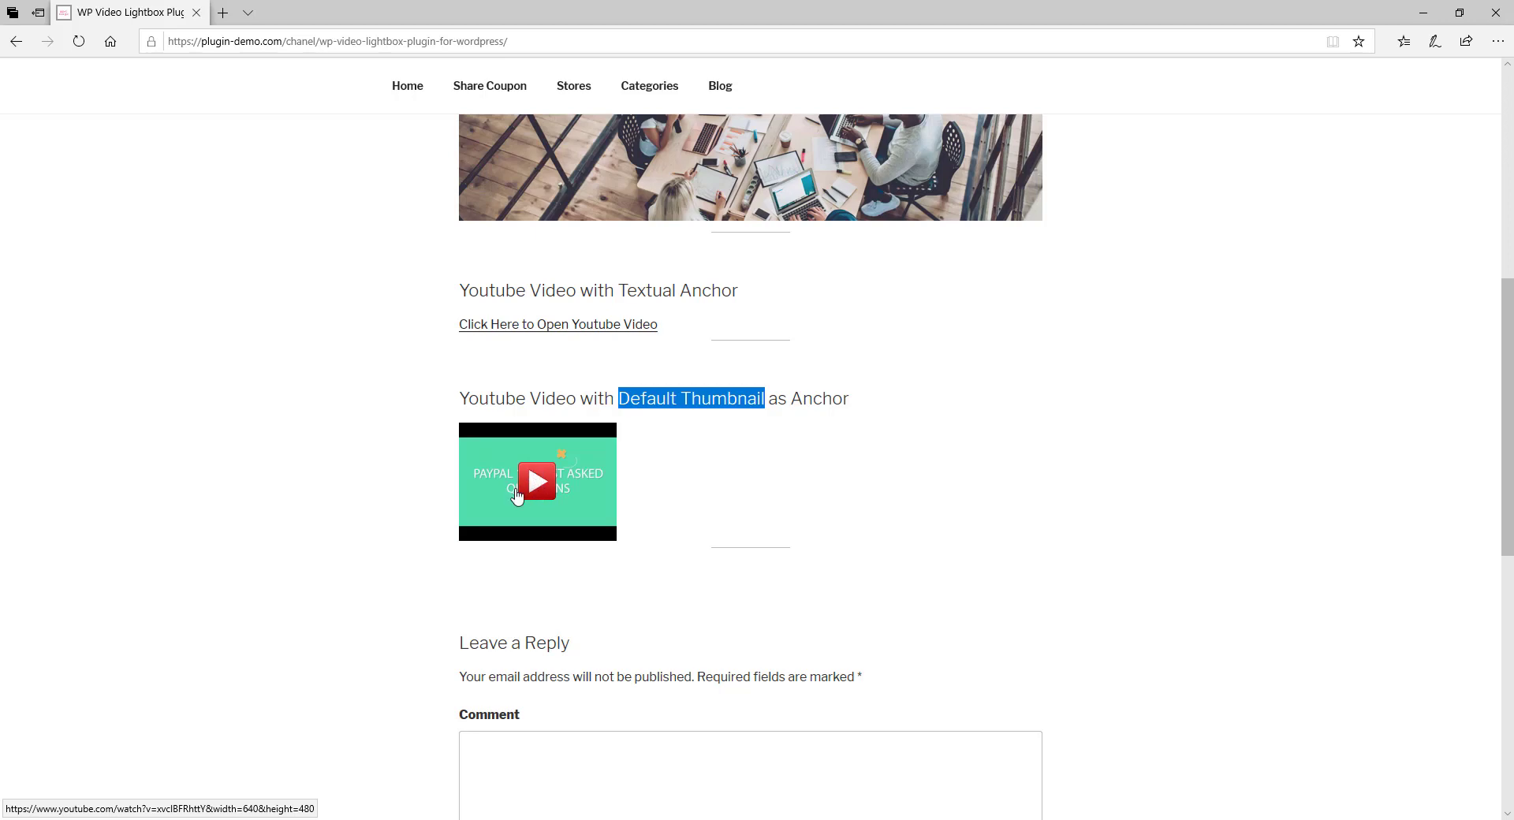
left_click(536, 495)
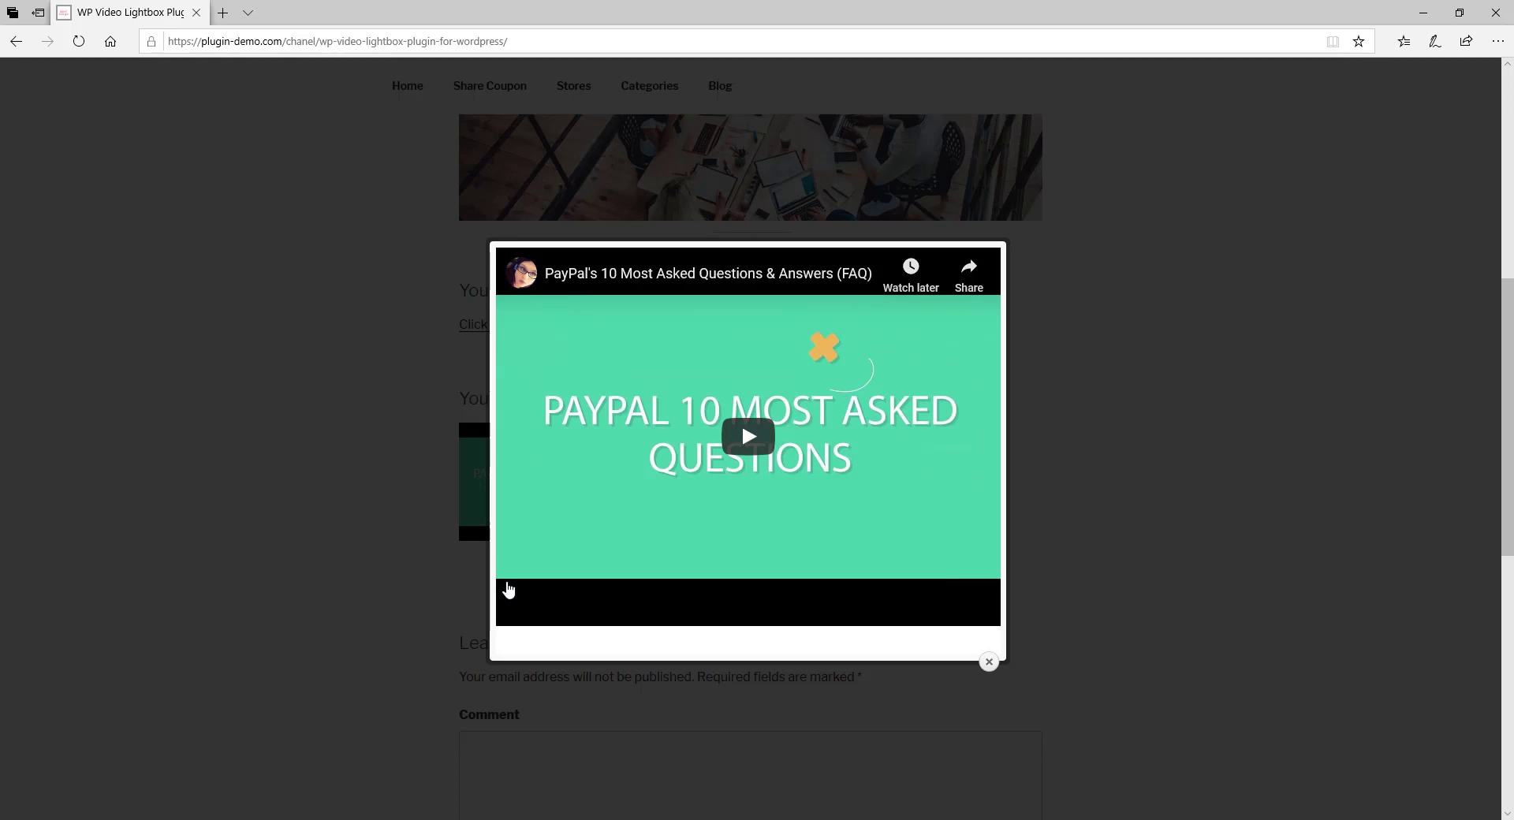
left_click(285, 576)
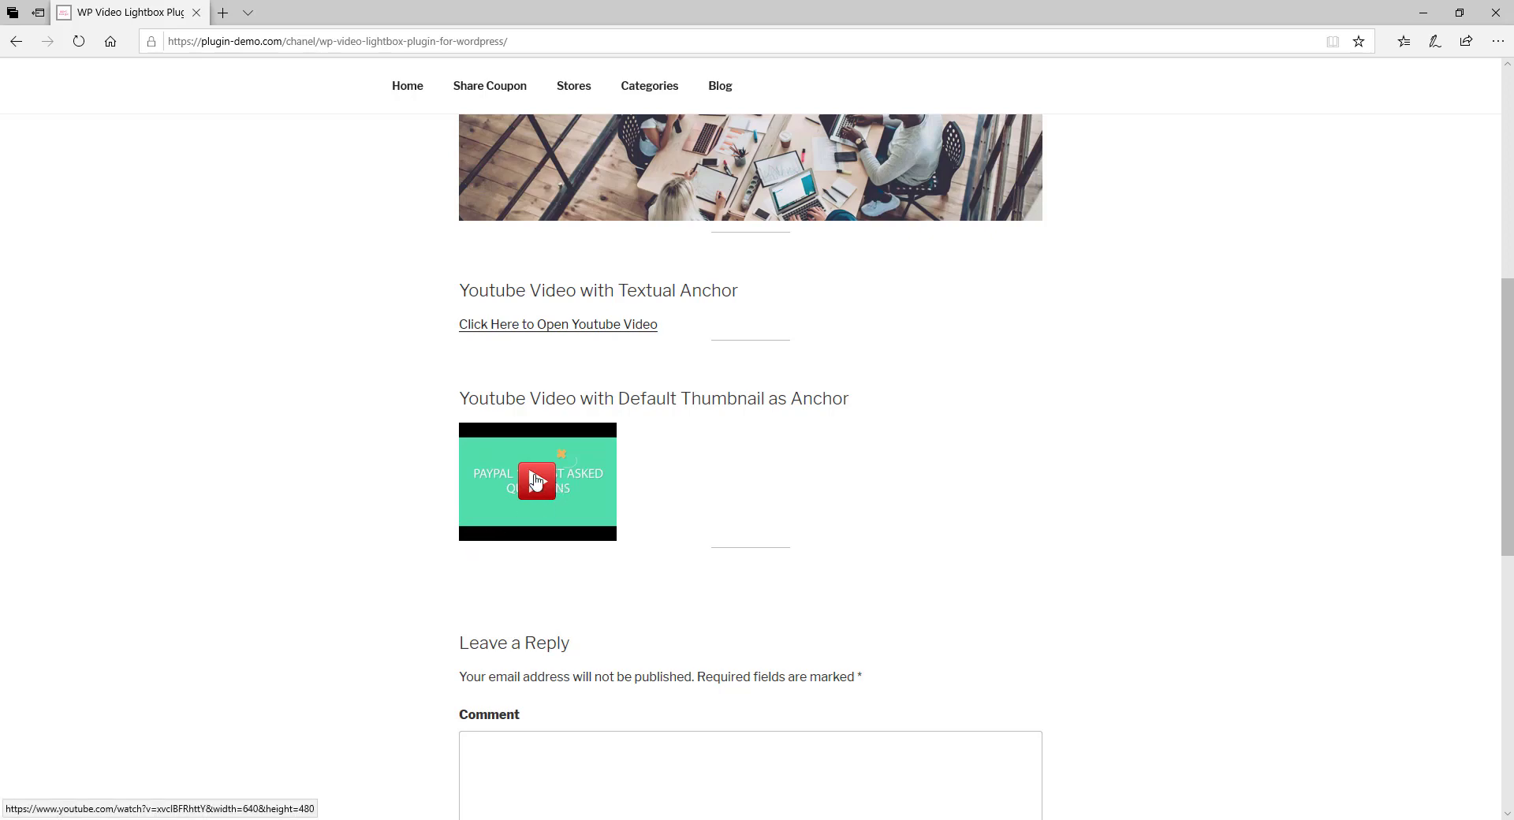
scroll(716, 498, "up", 3)
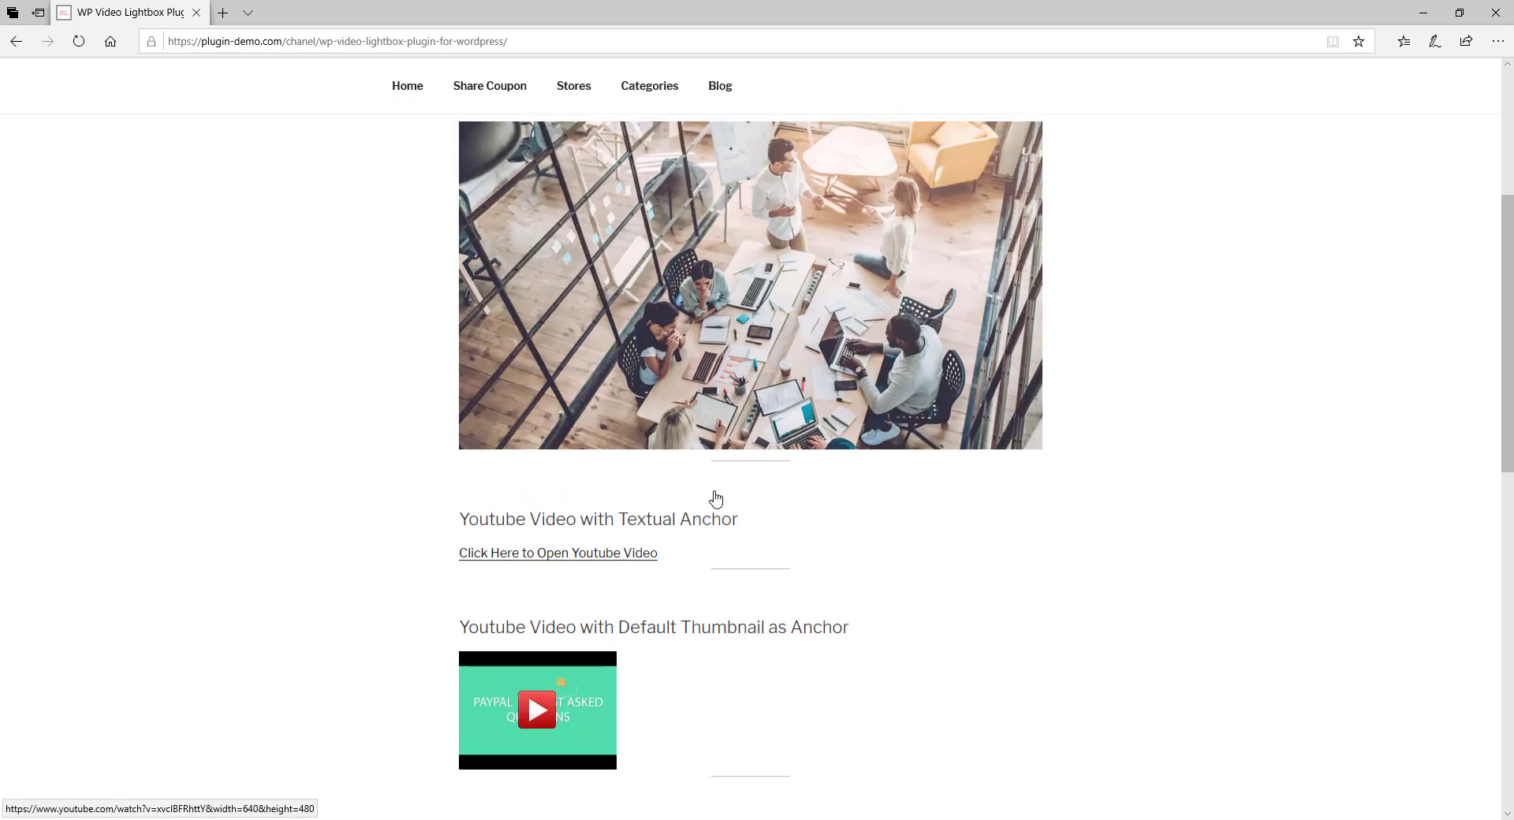
scroll(716, 499, "up", 1)
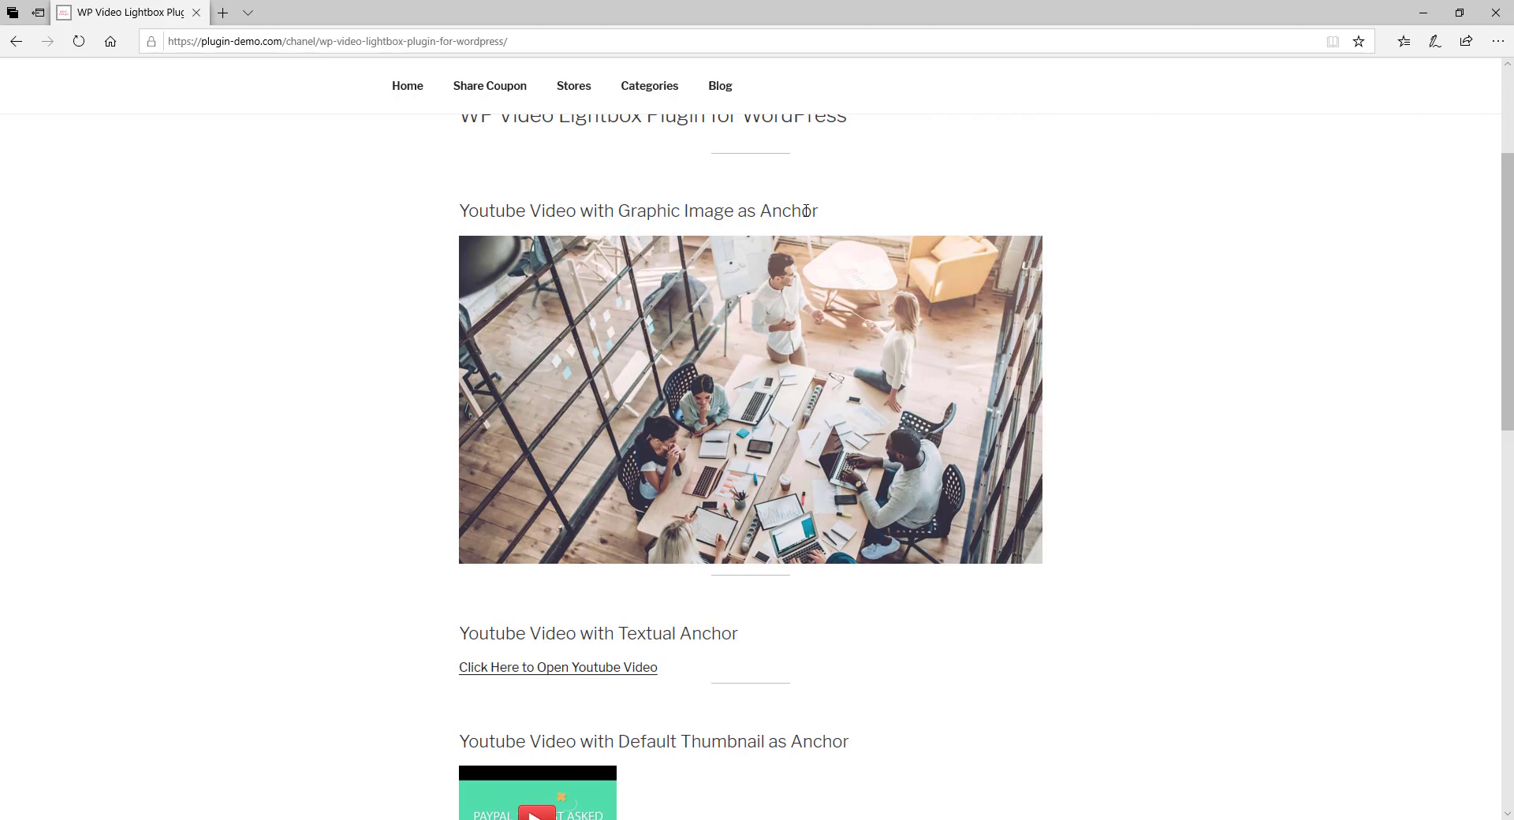
scroll(619, 626, "down", 1)
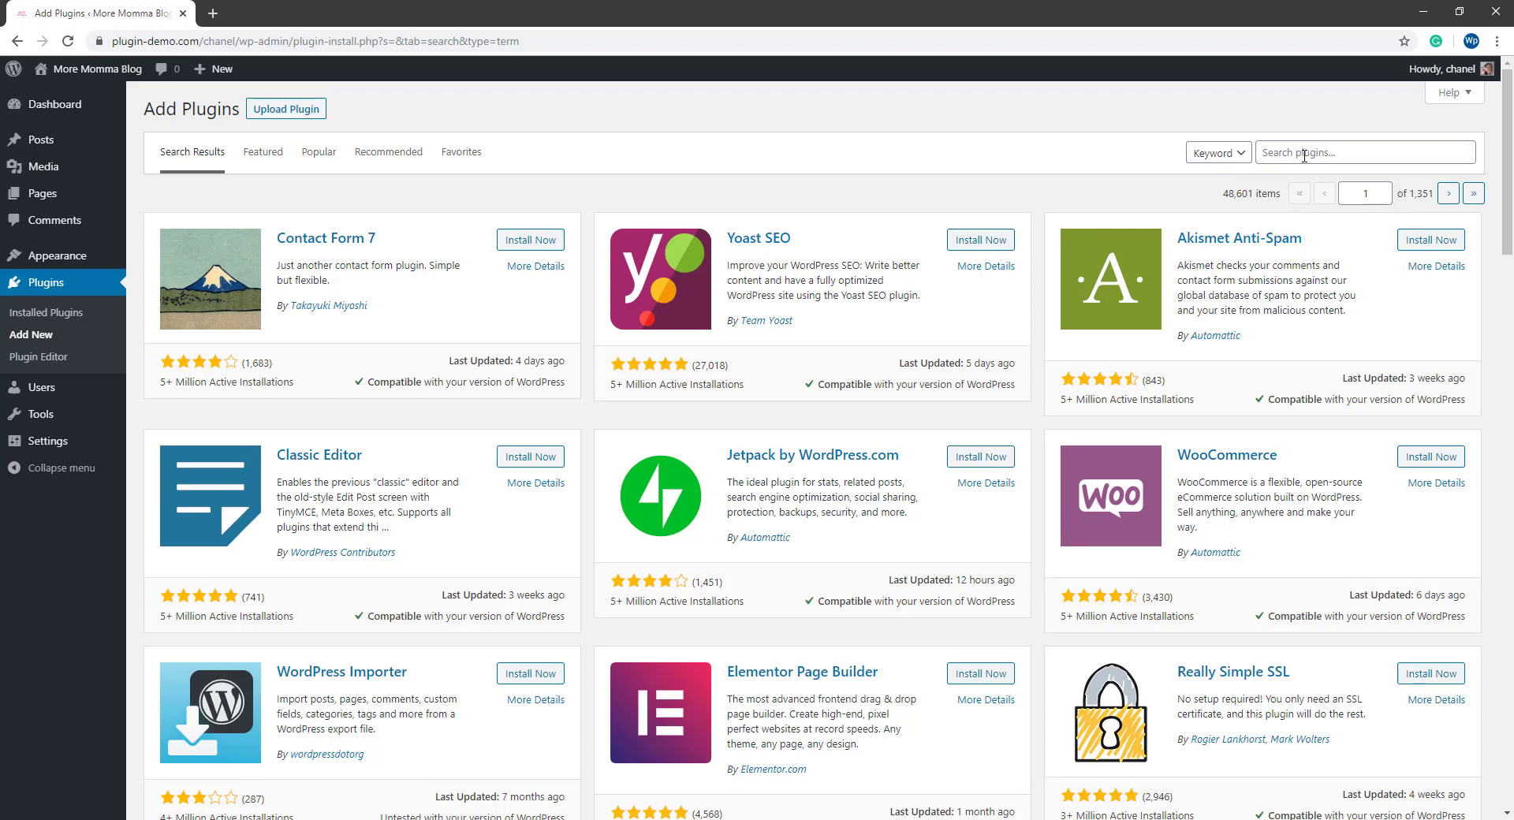
Step: Search the plugin directory for 'wp video lightbox'
left_click(1304, 153)
type("wp video")
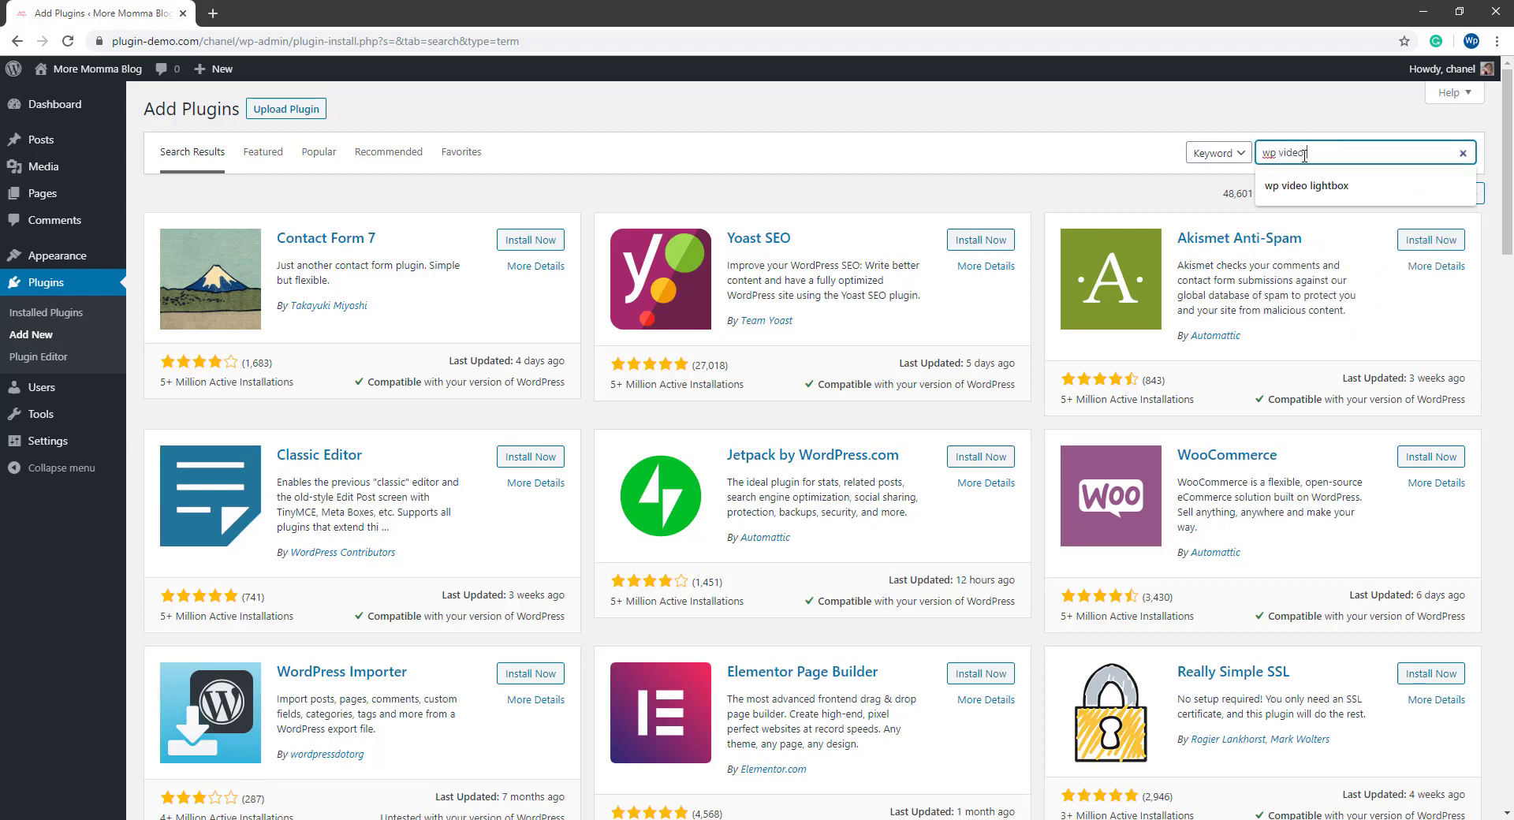
left_click(1307, 185)
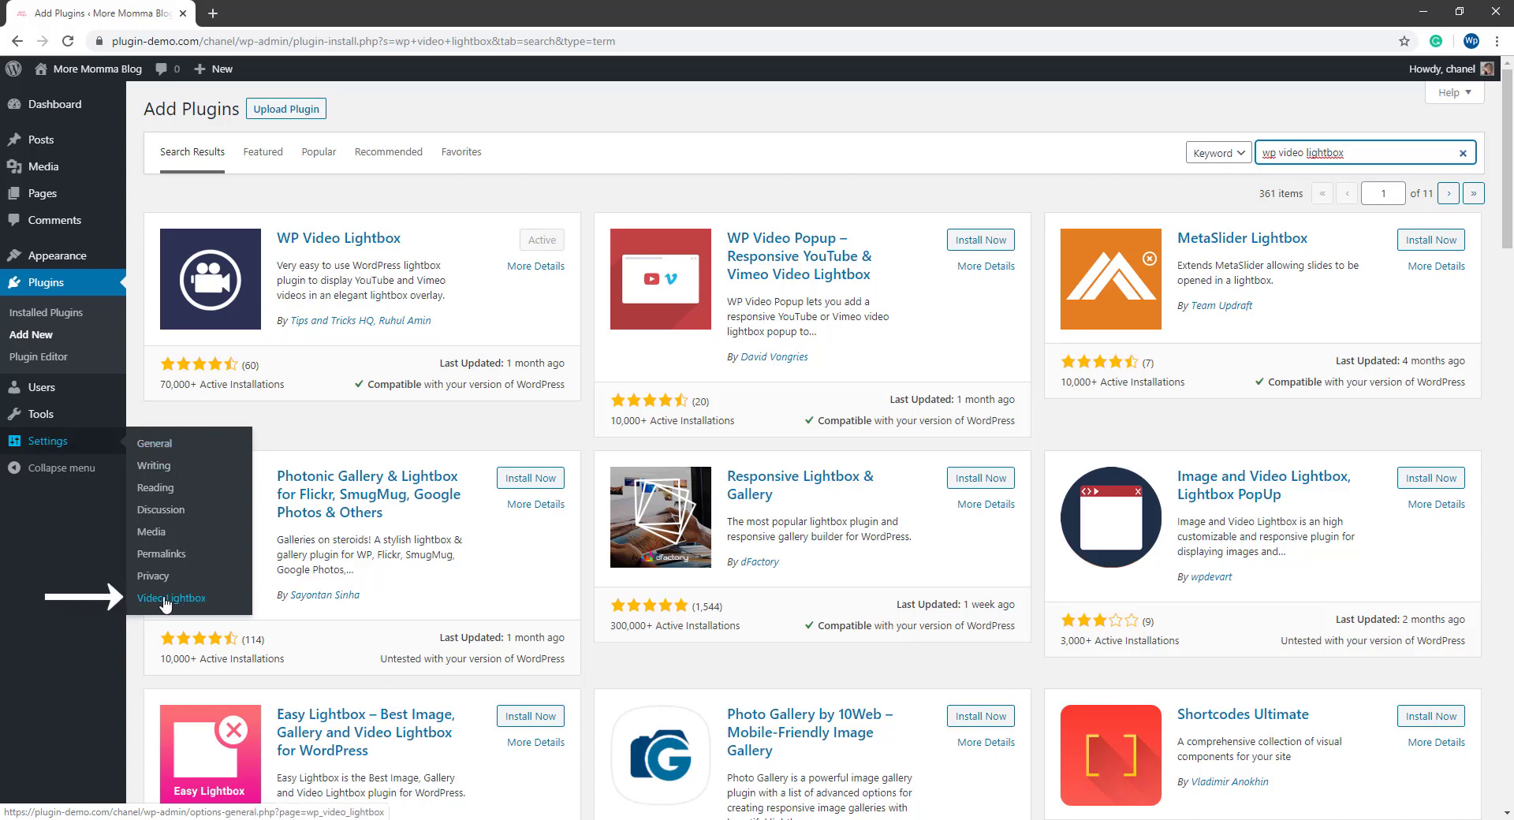
Step: Open the Video Lightbox prettyPhoto settings and scroll down to its Theme option
left_click(175, 605)
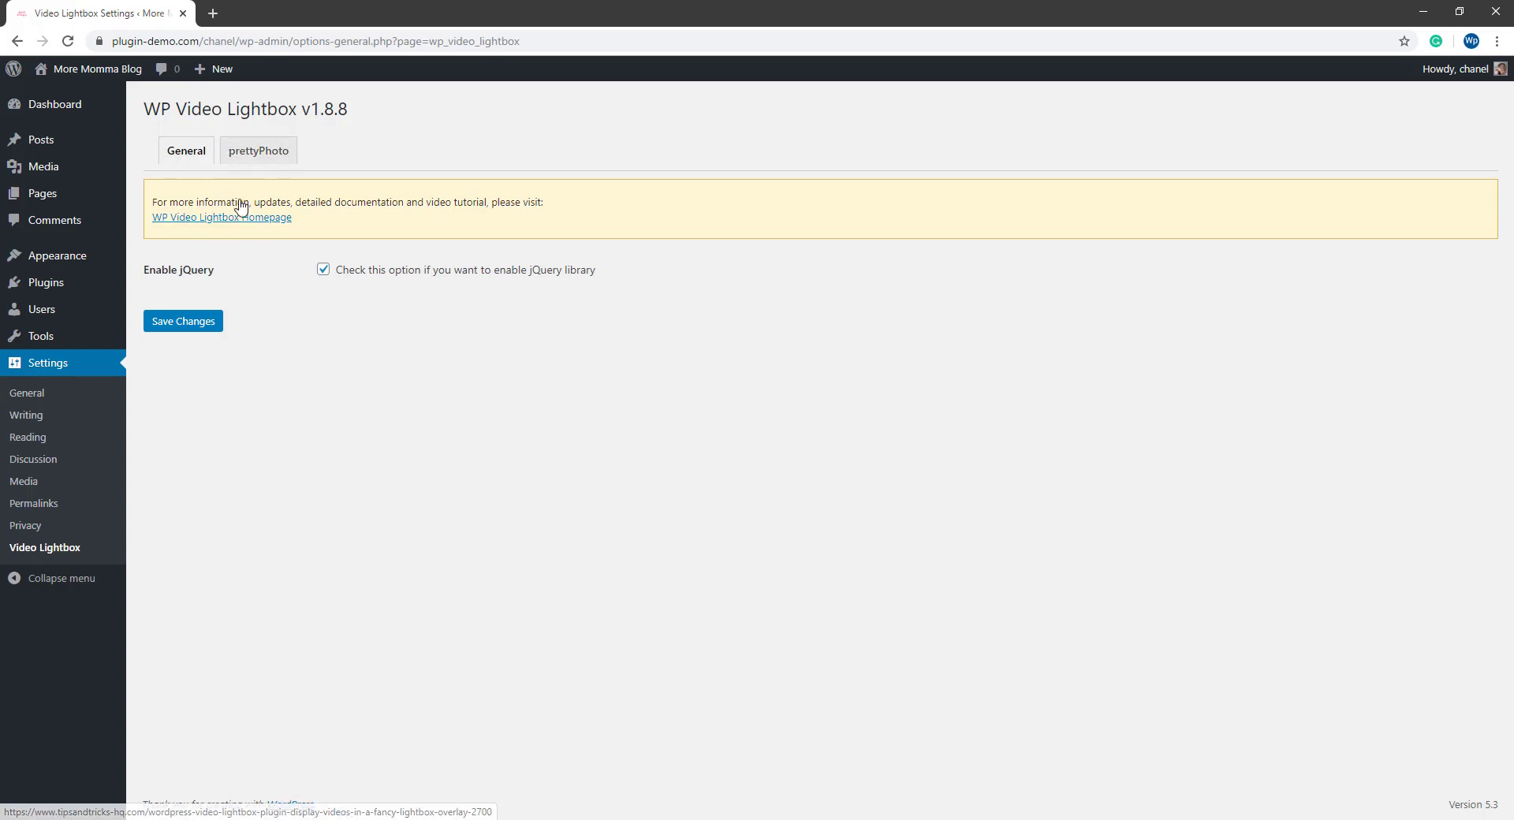
left_click(250, 156)
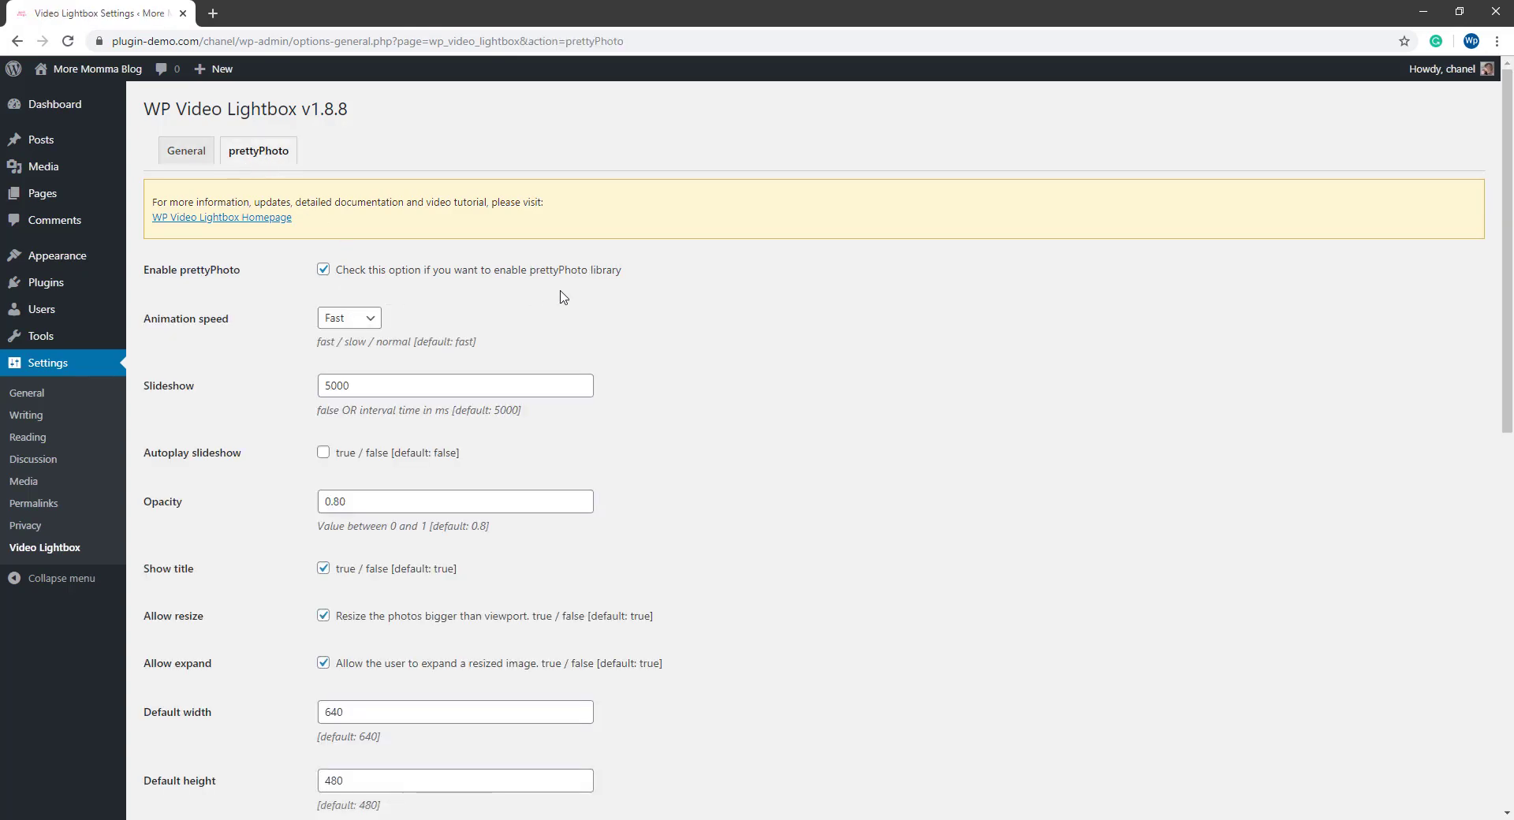
scroll(757, 310, "down", 3)
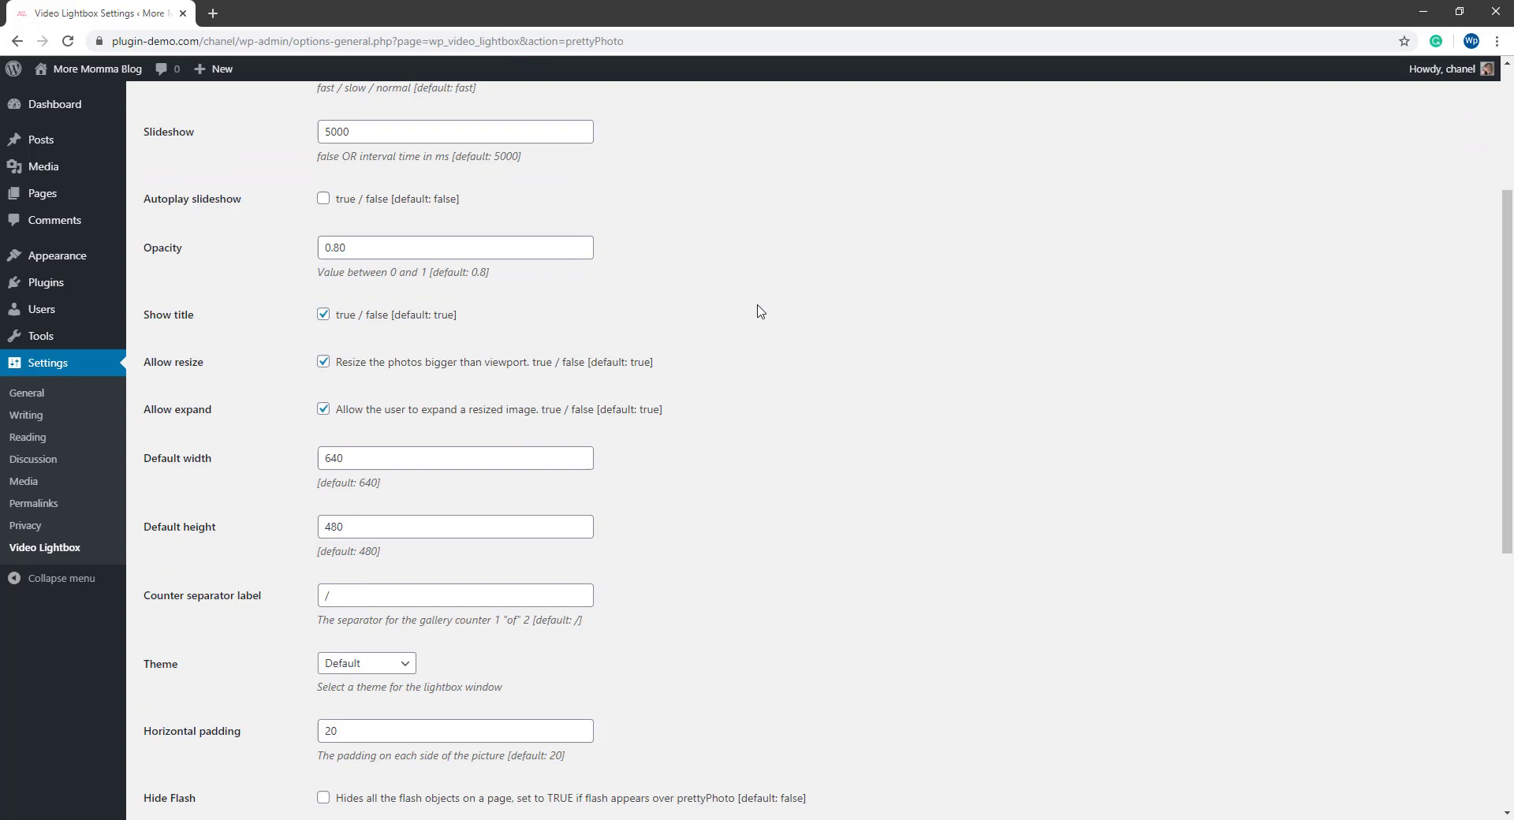
scroll(760, 310, "down", 6)
scroll(720, 405, "up", 5)
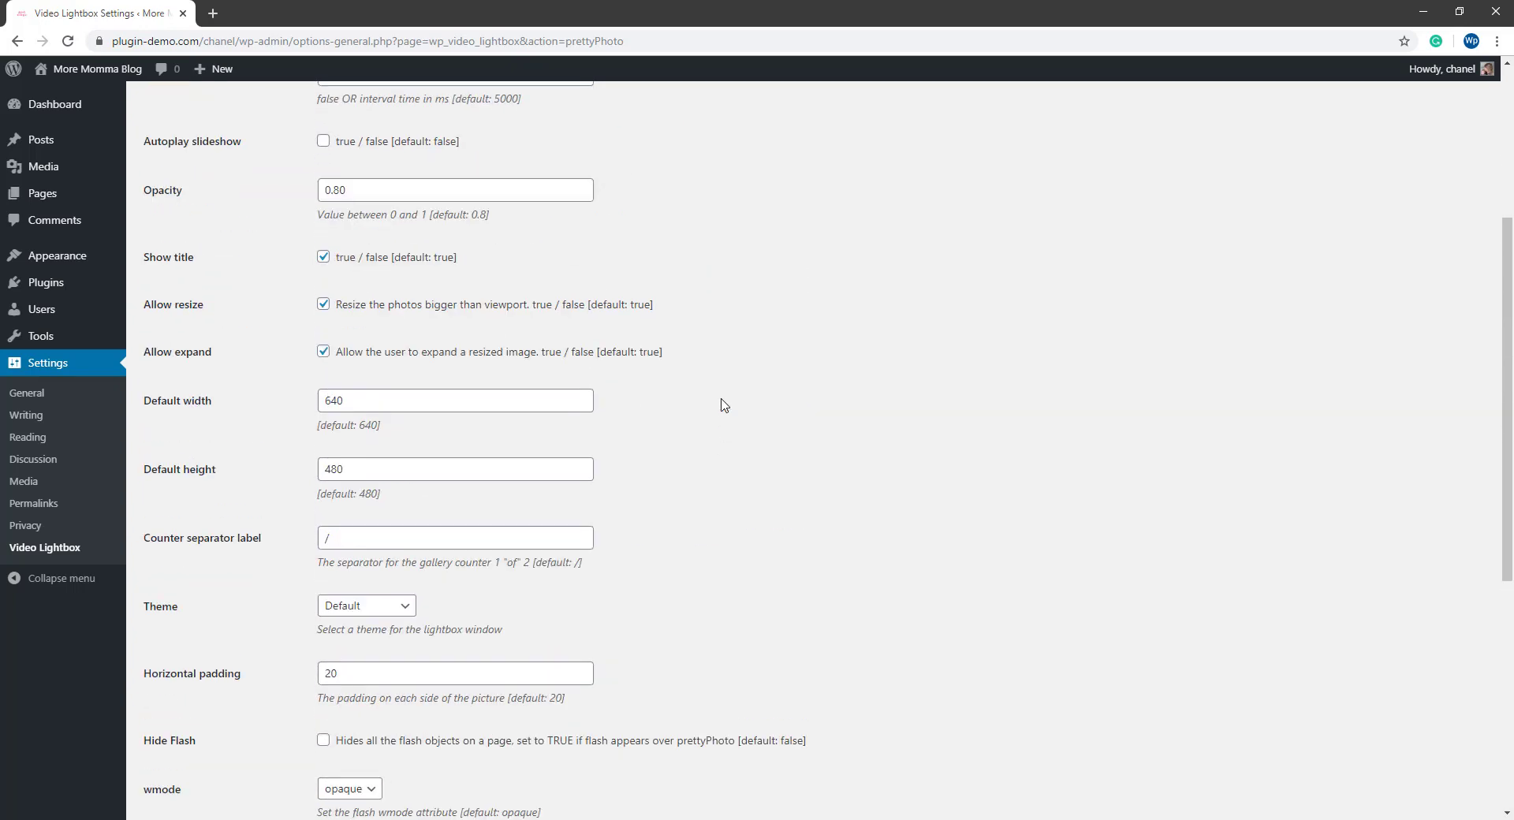
scroll(725, 404, "up", 5)
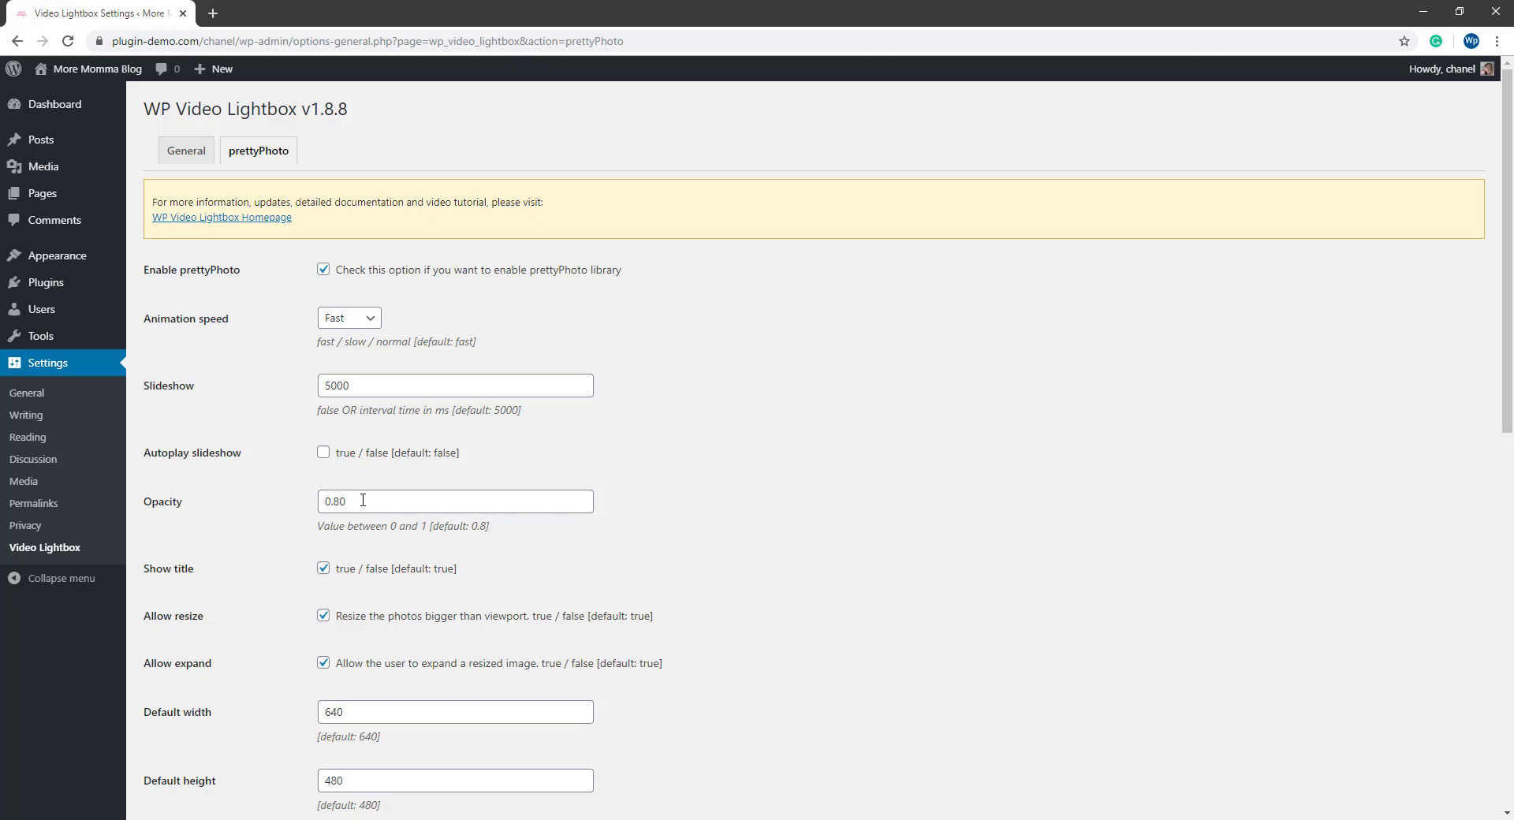
scroll(357, 569, "down", 1)
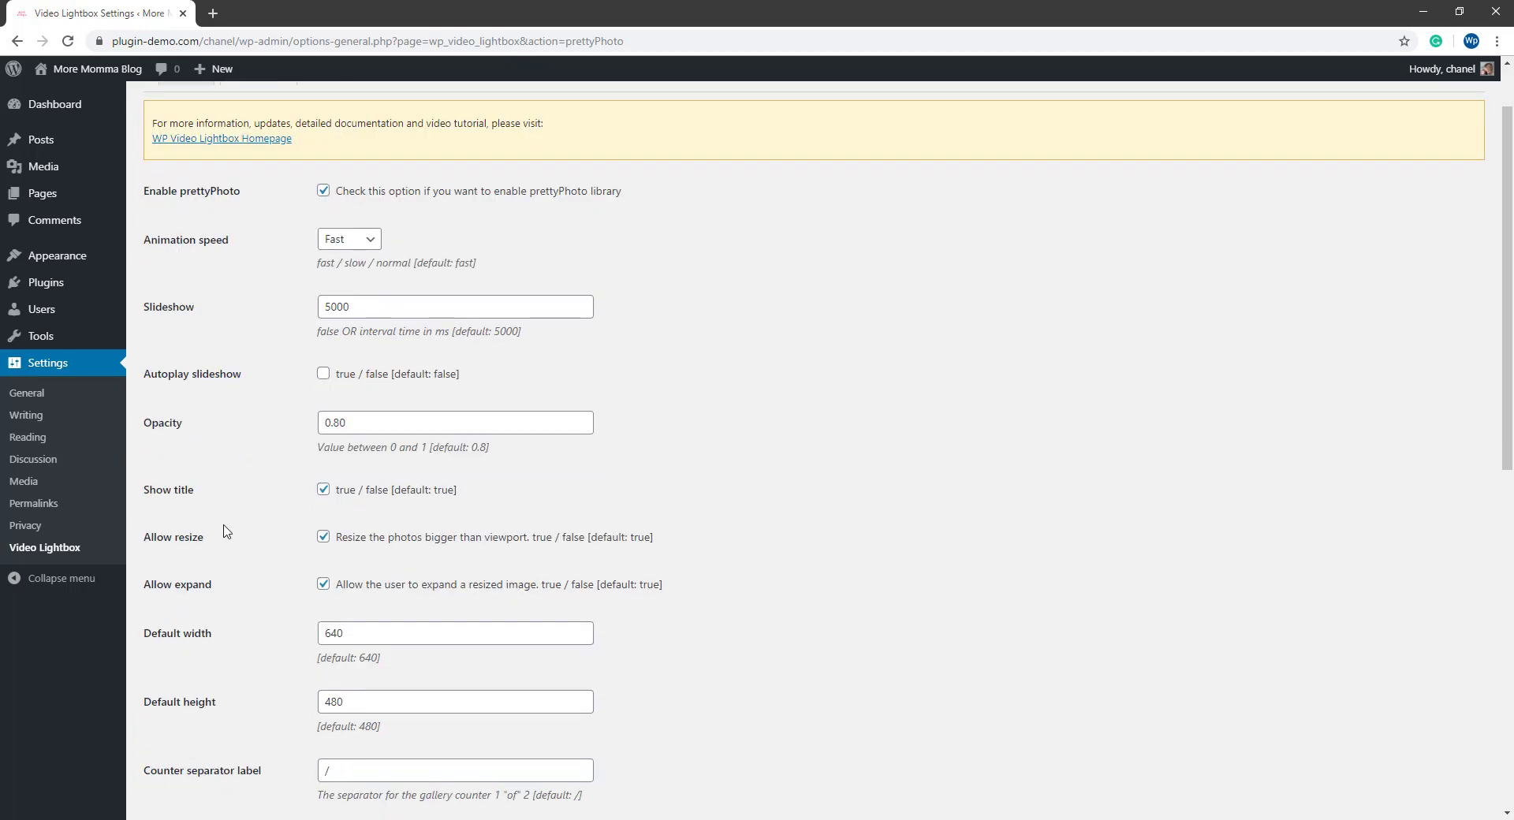
scroll(218, 693, "down", 3)
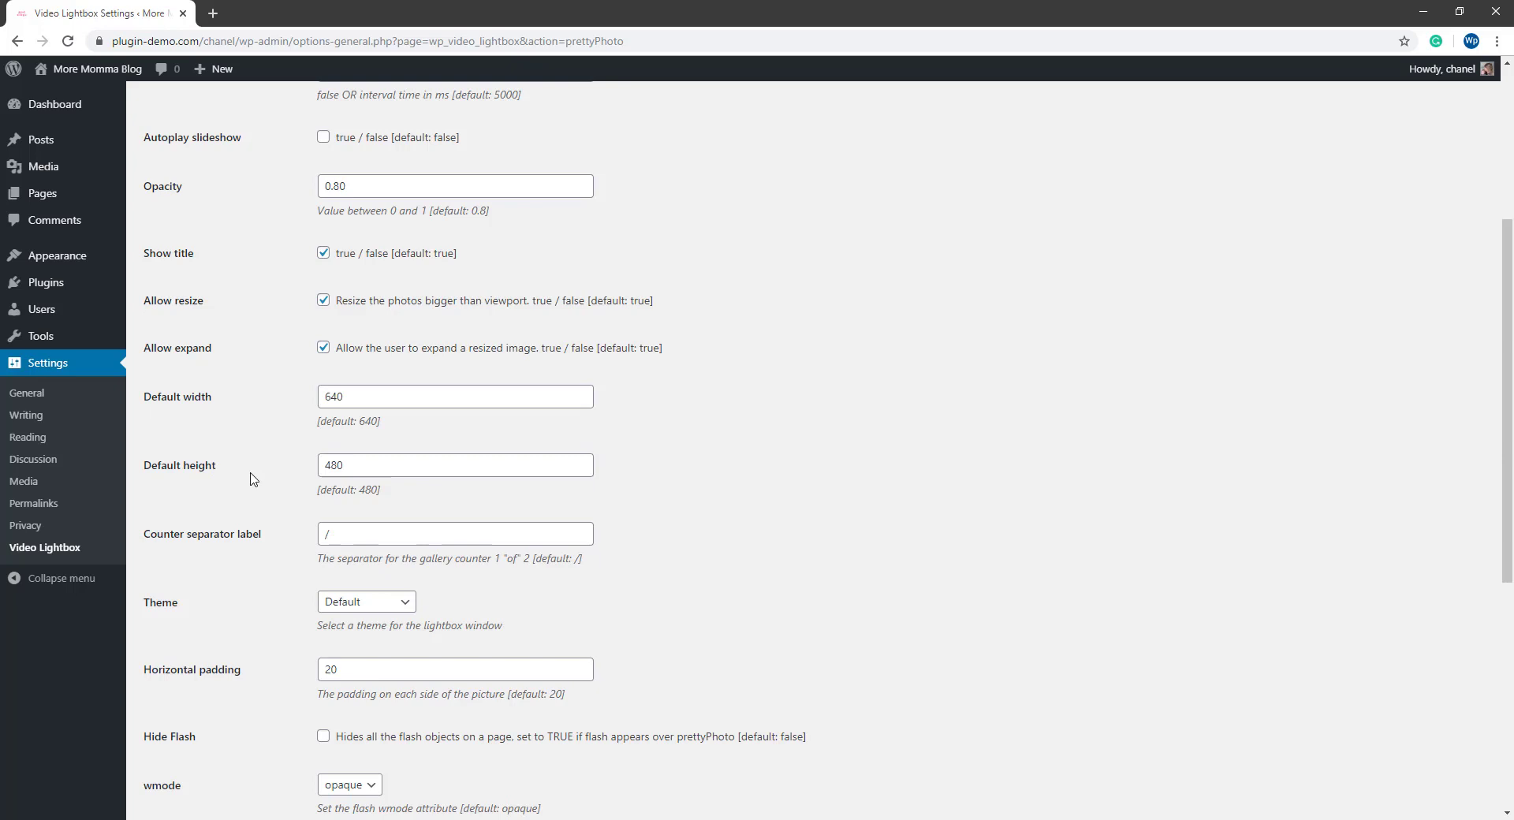
Step: Set the prettyPhoto theme to Dark Square and save the lightbox settings
left_click(373, 606)
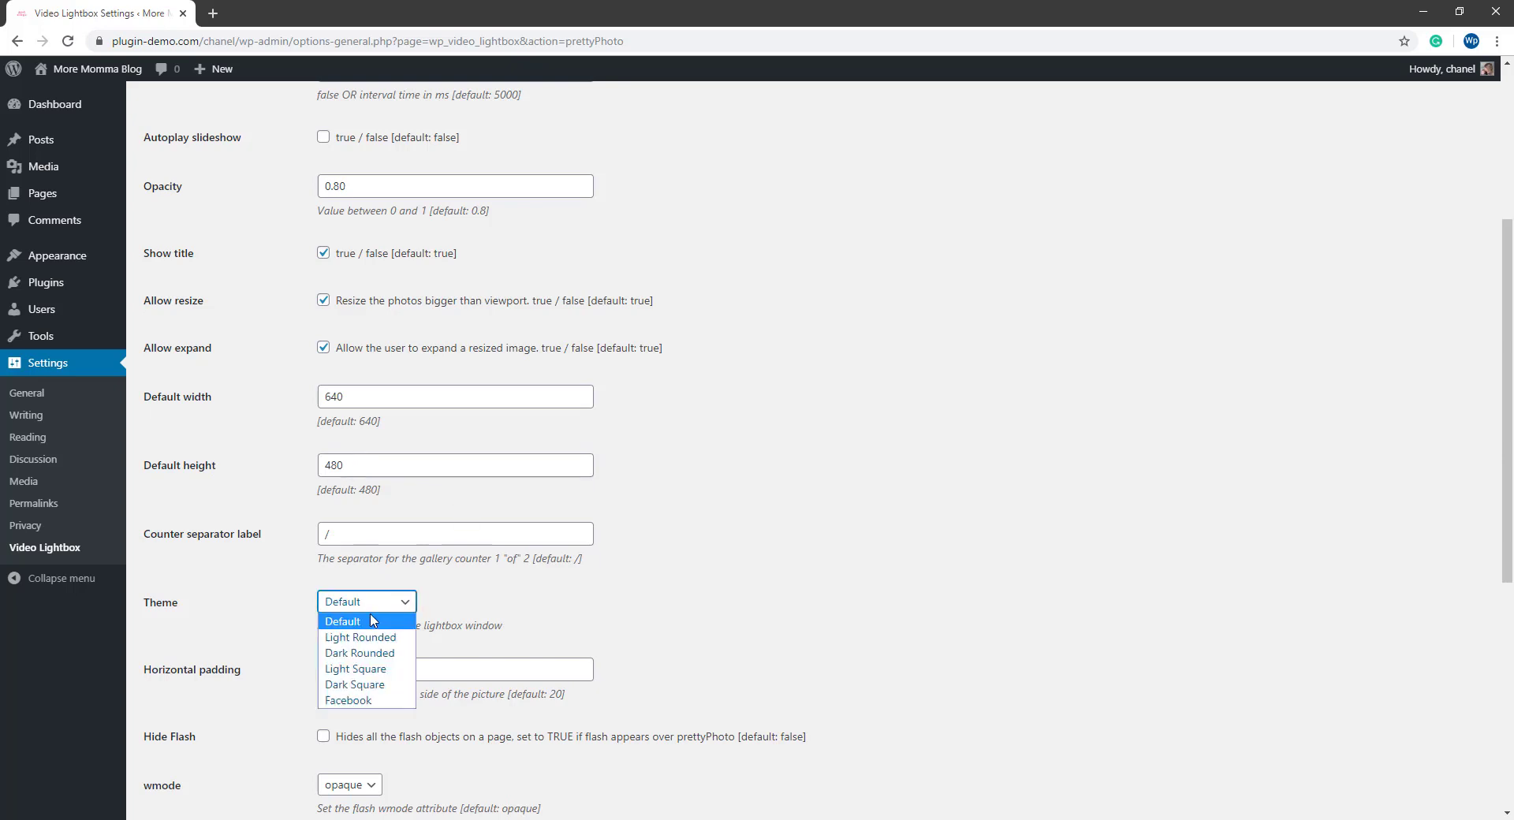
left_click(374, 686)
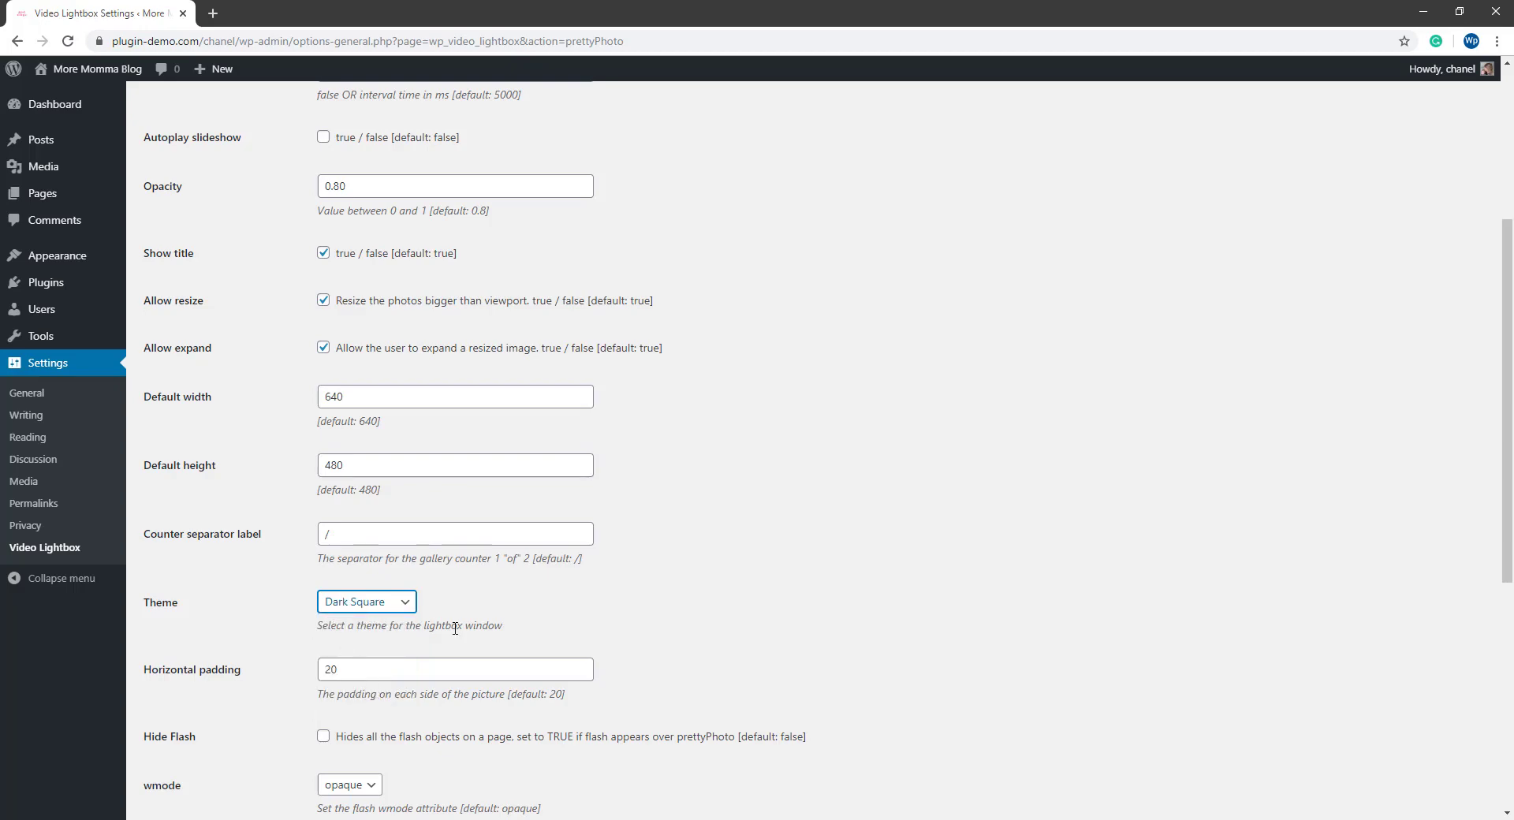
scroll(455, 629, "down", 3)
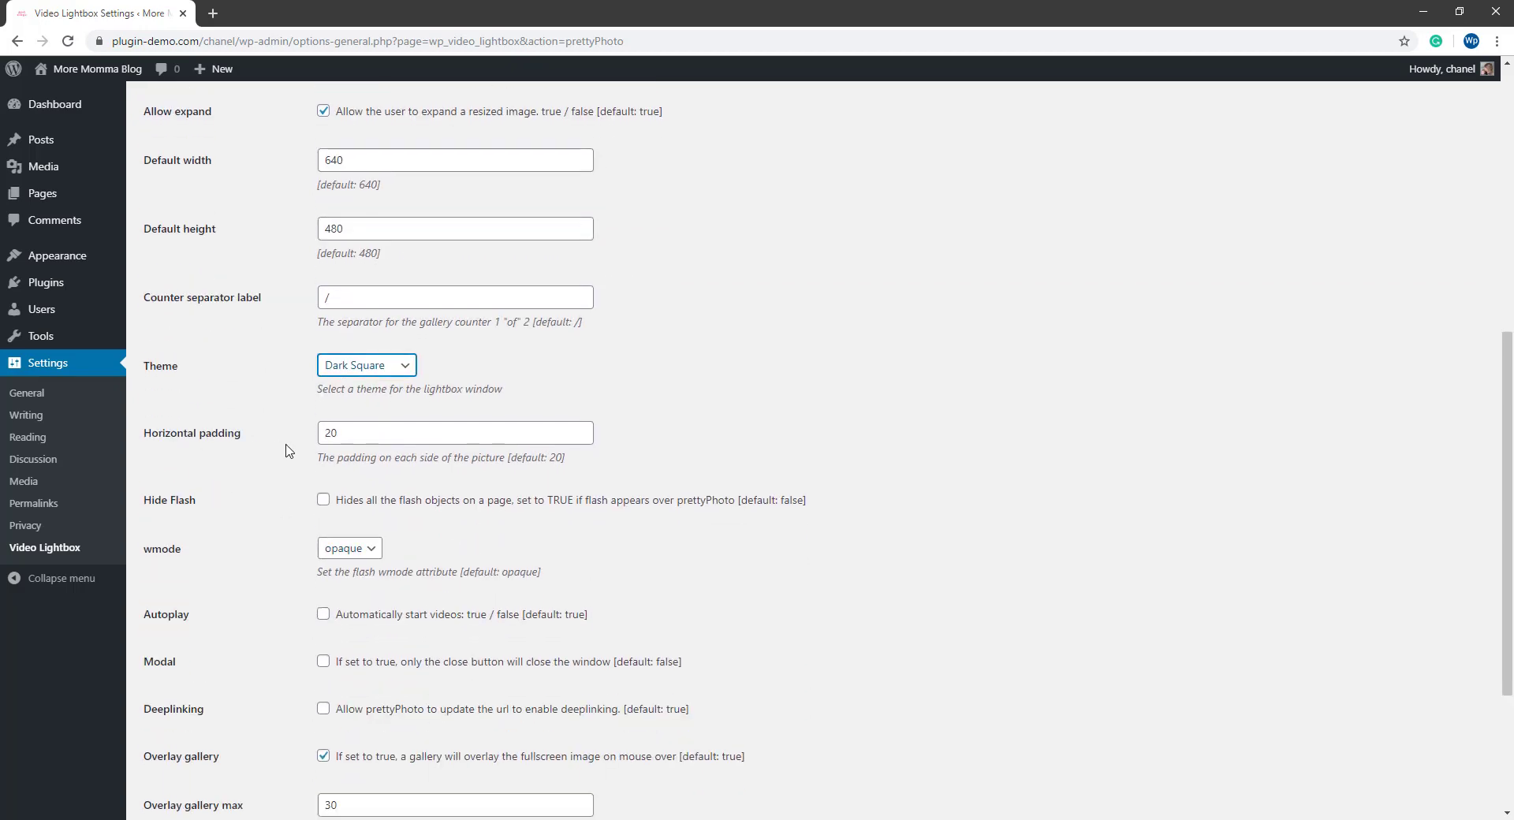
scroll(260, 426, "down", 3)
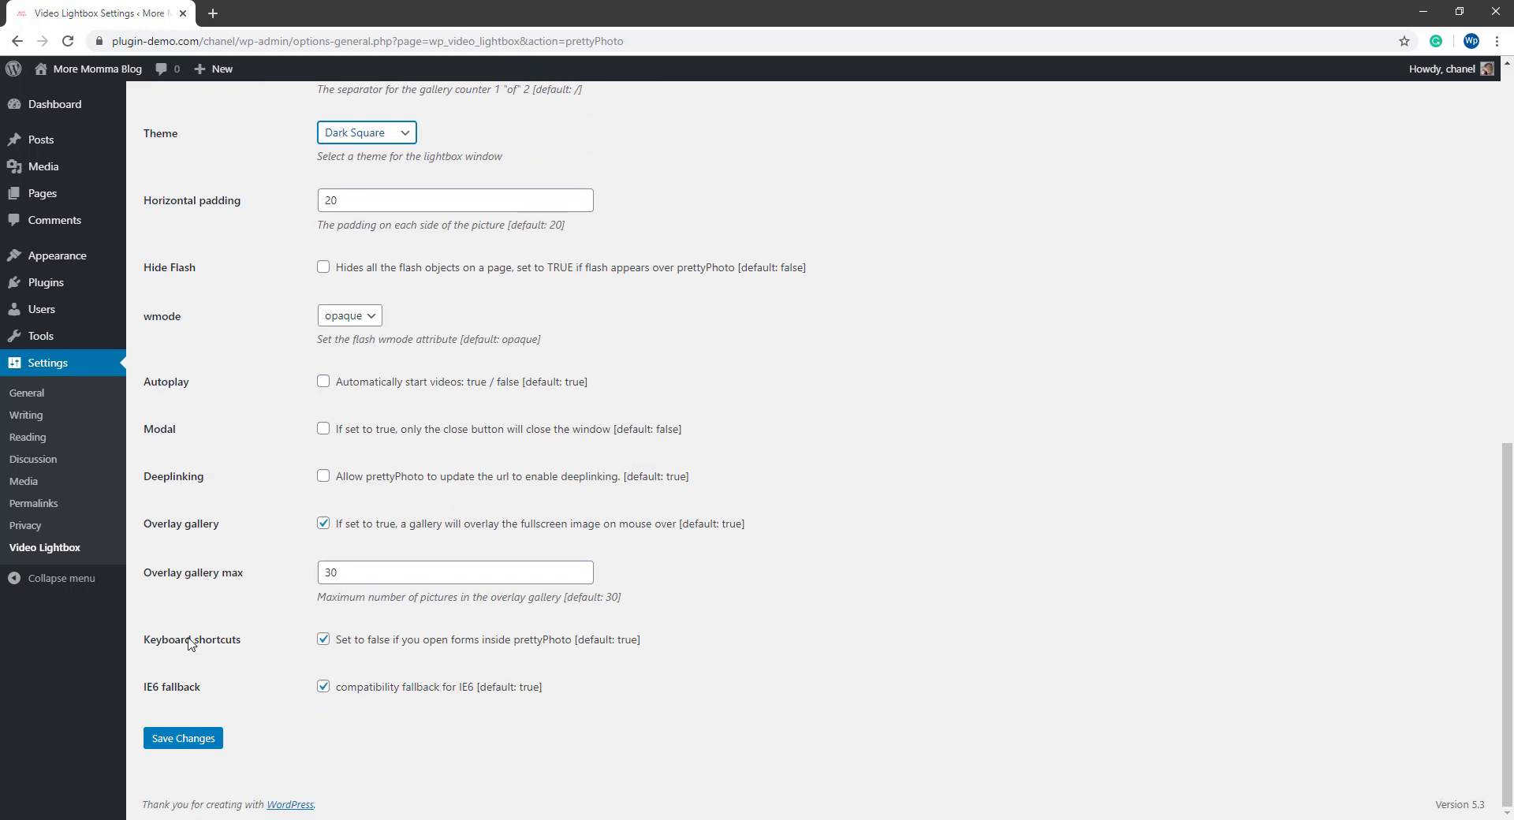
scroll(204, 223, "up", 7)
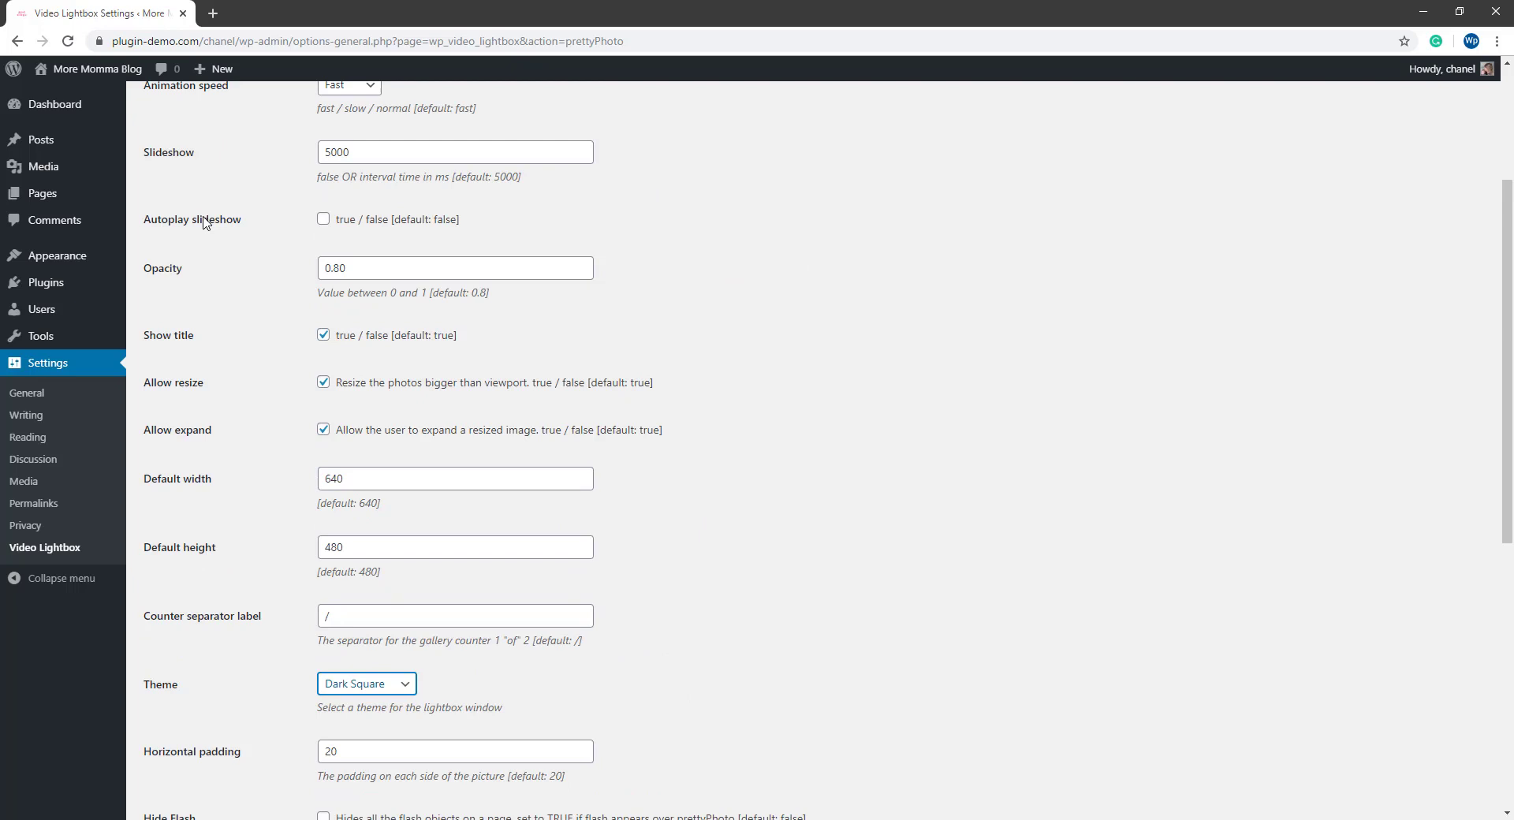
scroll(203, 223, "up", 3)
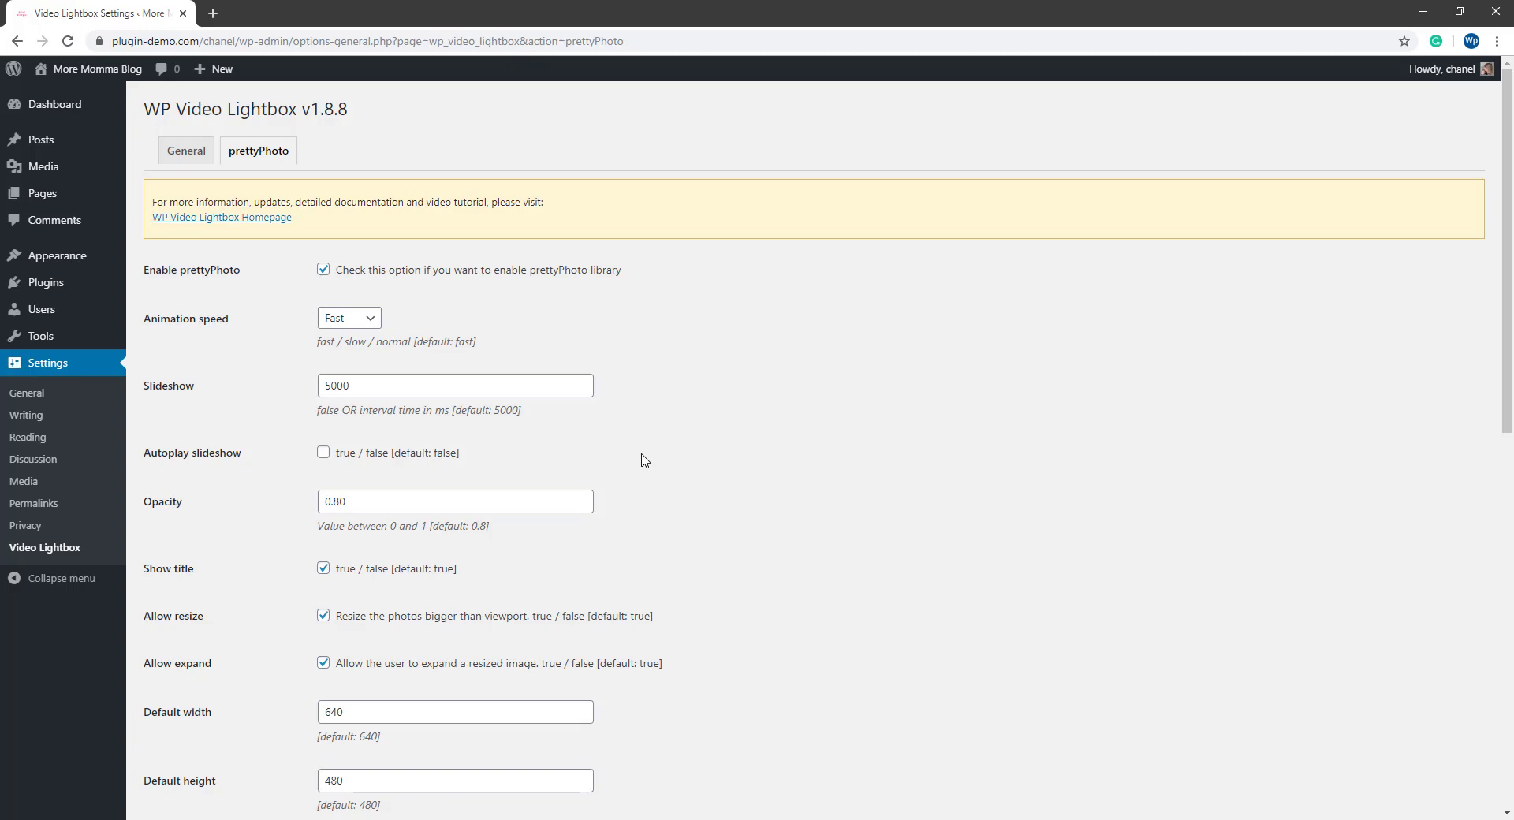
scroll(643, 489, "down", 4)
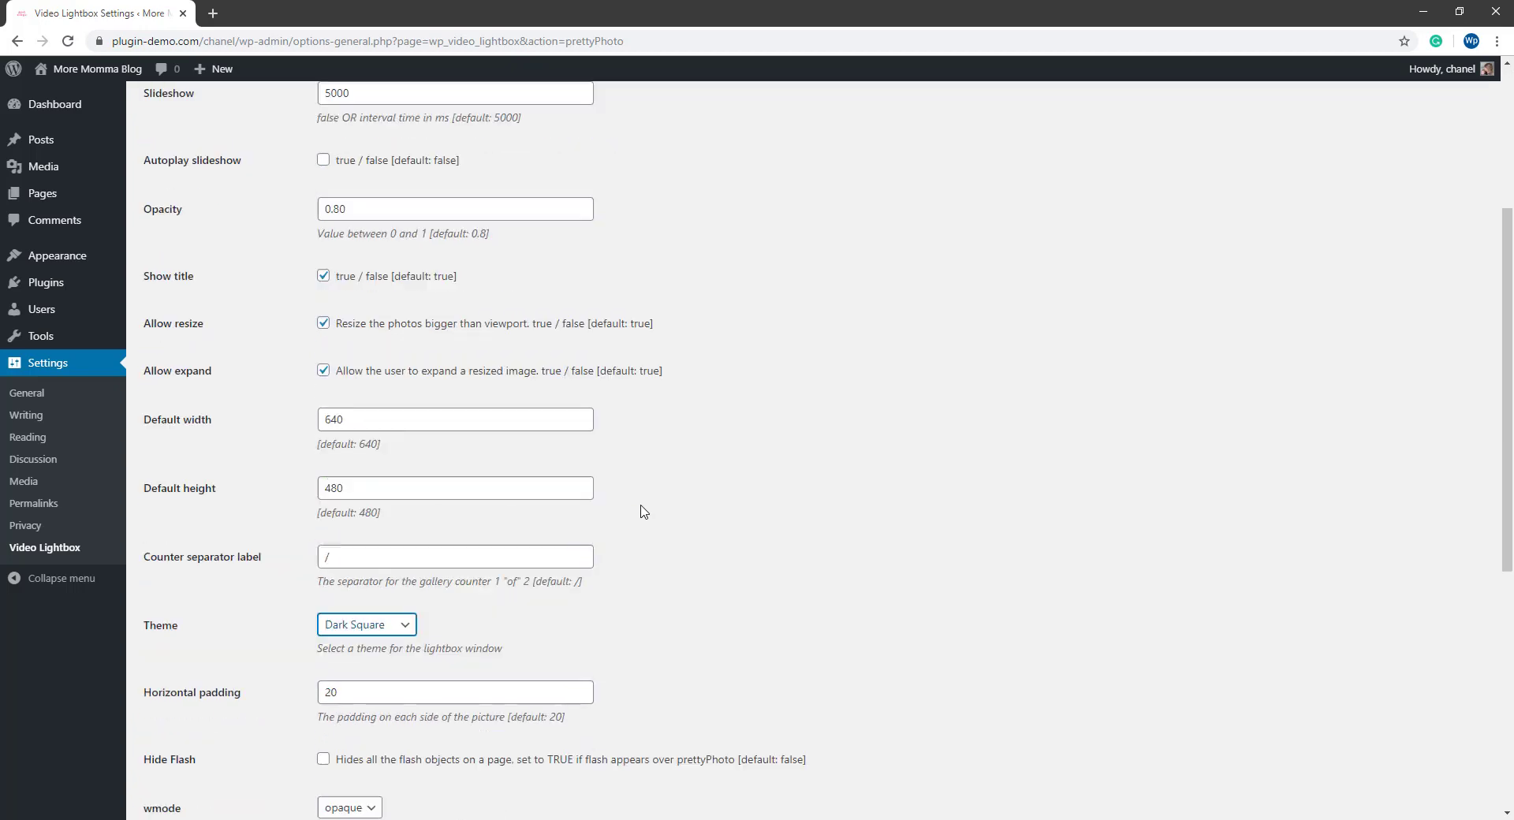
scroll(644, 513, "down", 6)
scroll(639, 528, "down", 2)
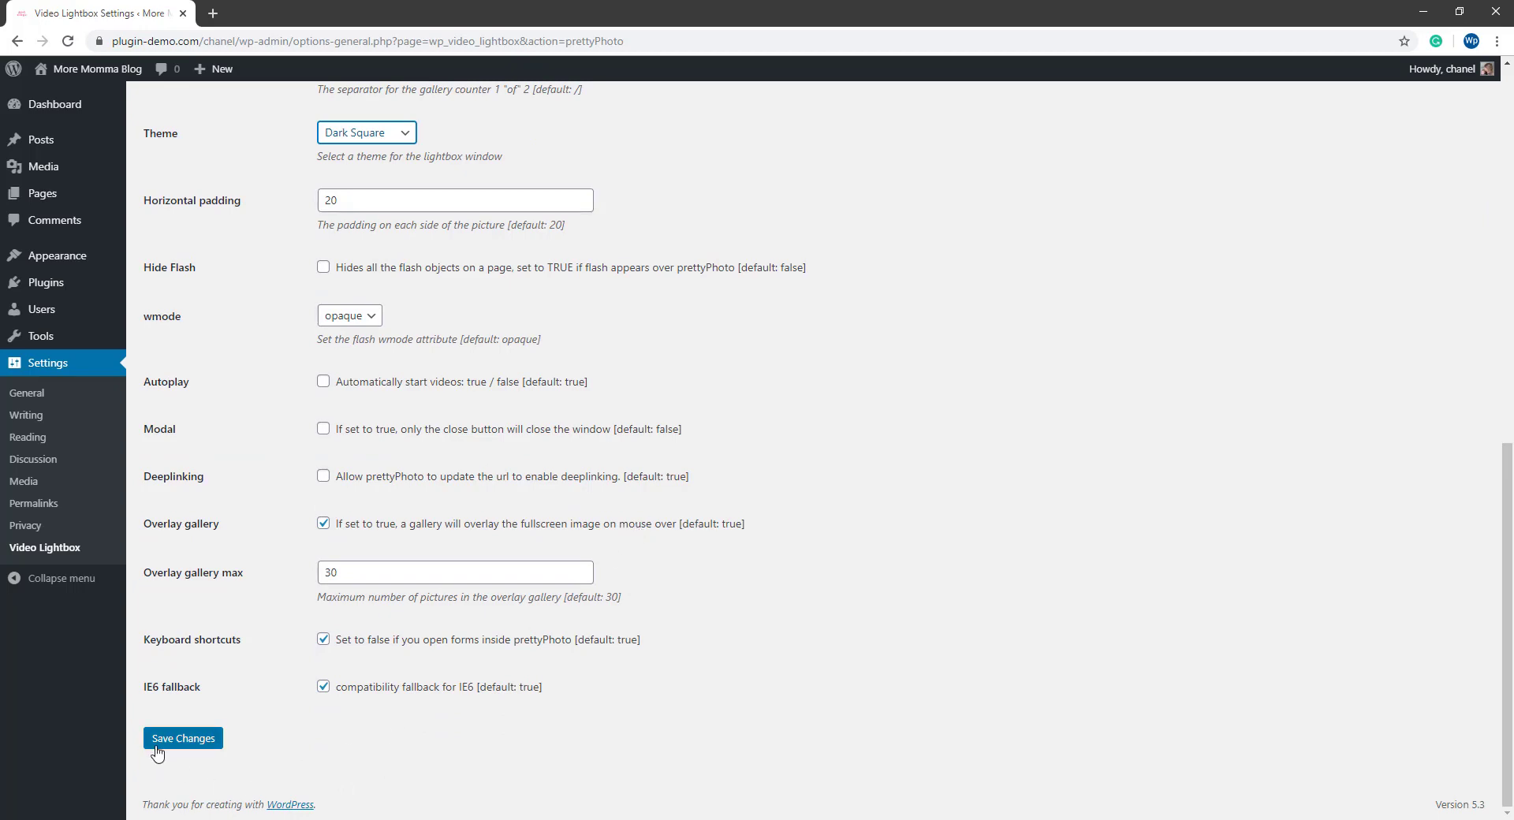
left_click(218, 743)
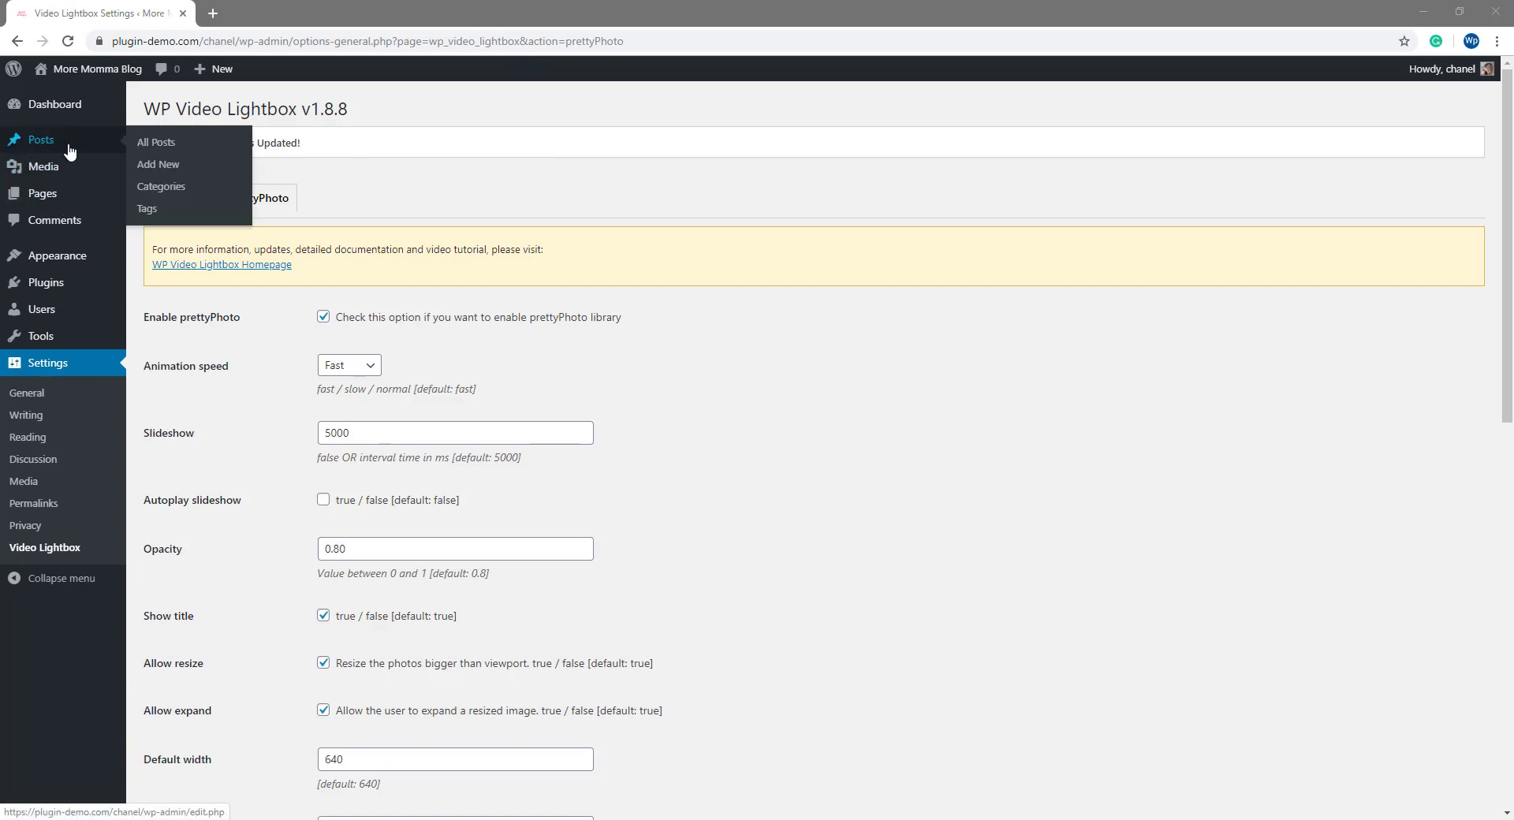
Step: Open Posts > Add New in a new browser tab
mouse_move(40, 140)
right_click(161, 170)
left_click(181, 175)
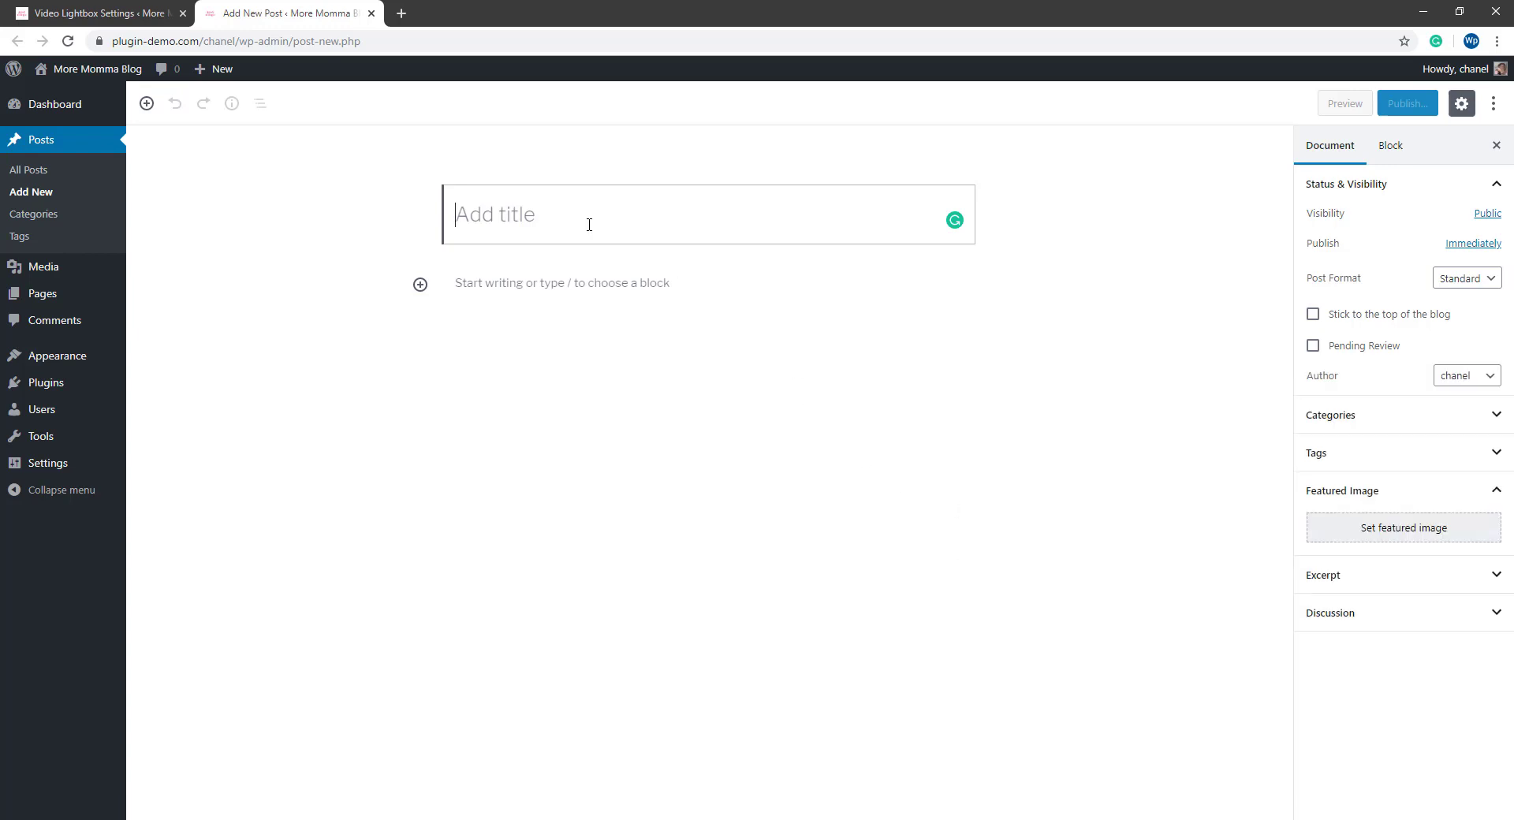
Step: Title the post 'Youtube Videos' and insert a Shortcode block
type("Youtube Videos")
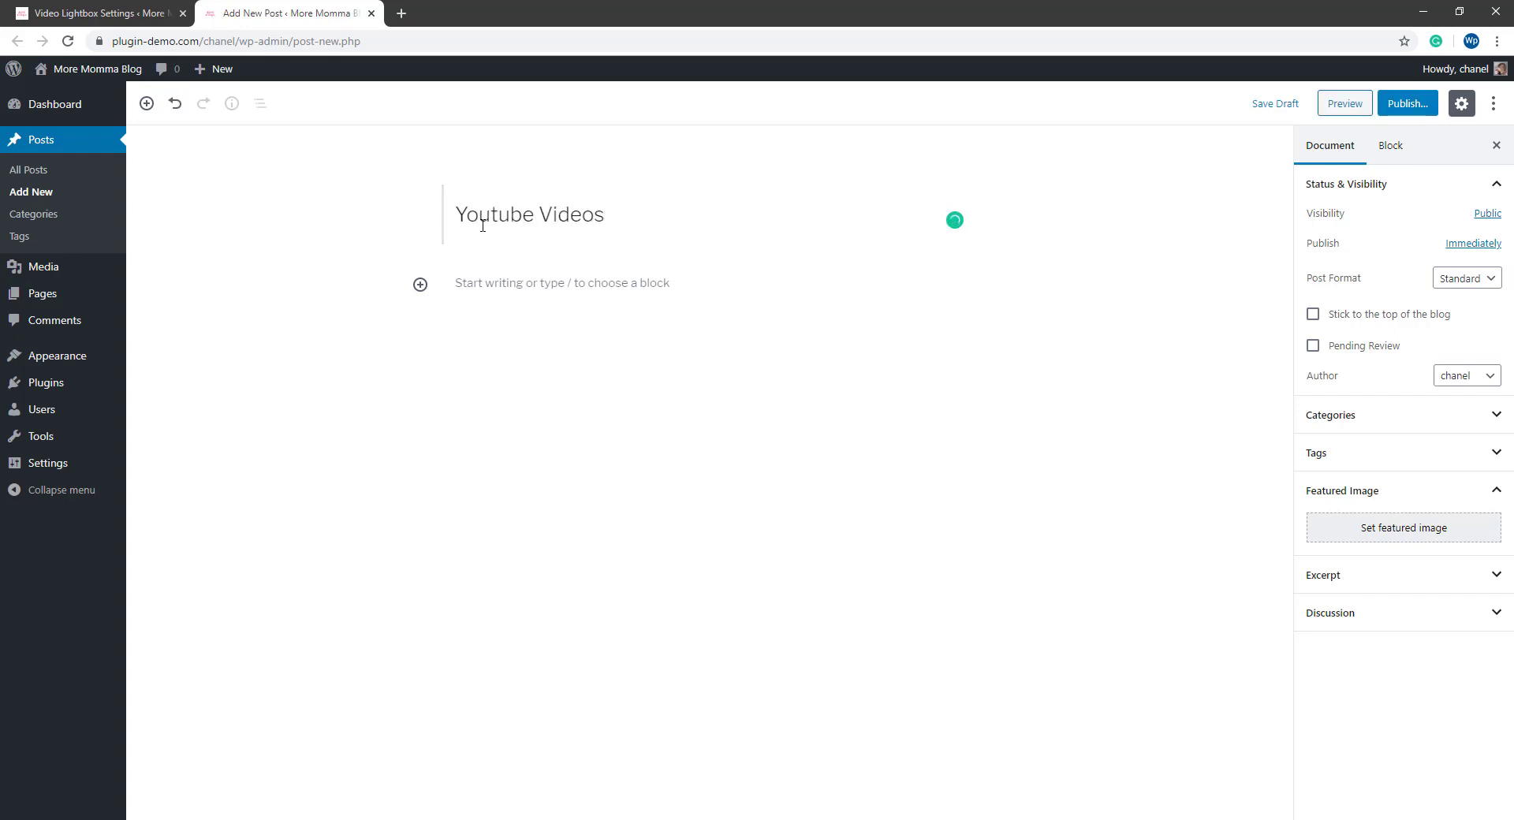
left_click(552, 284)
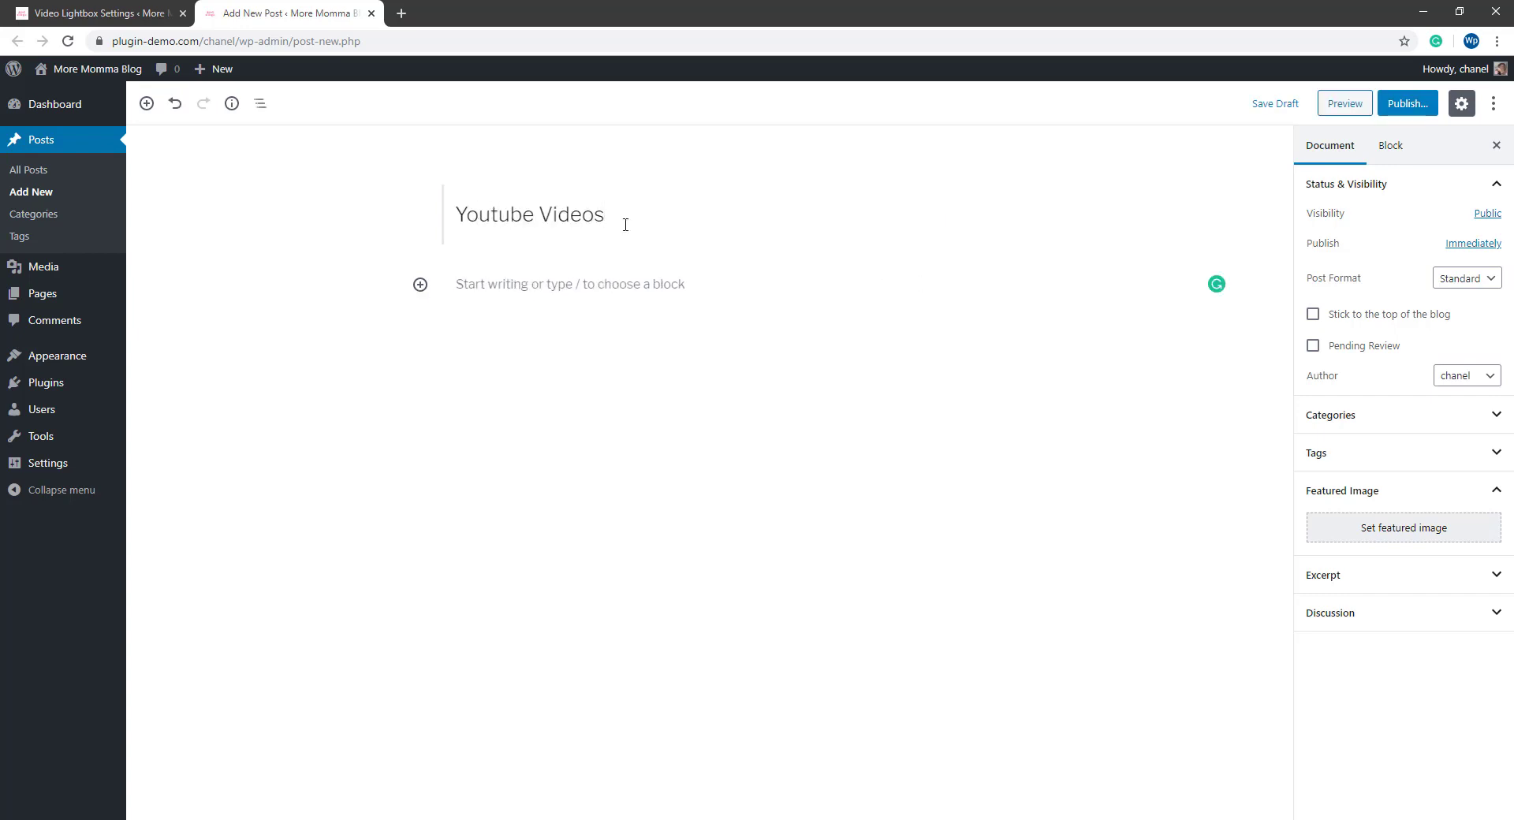
left_click(580, 281)
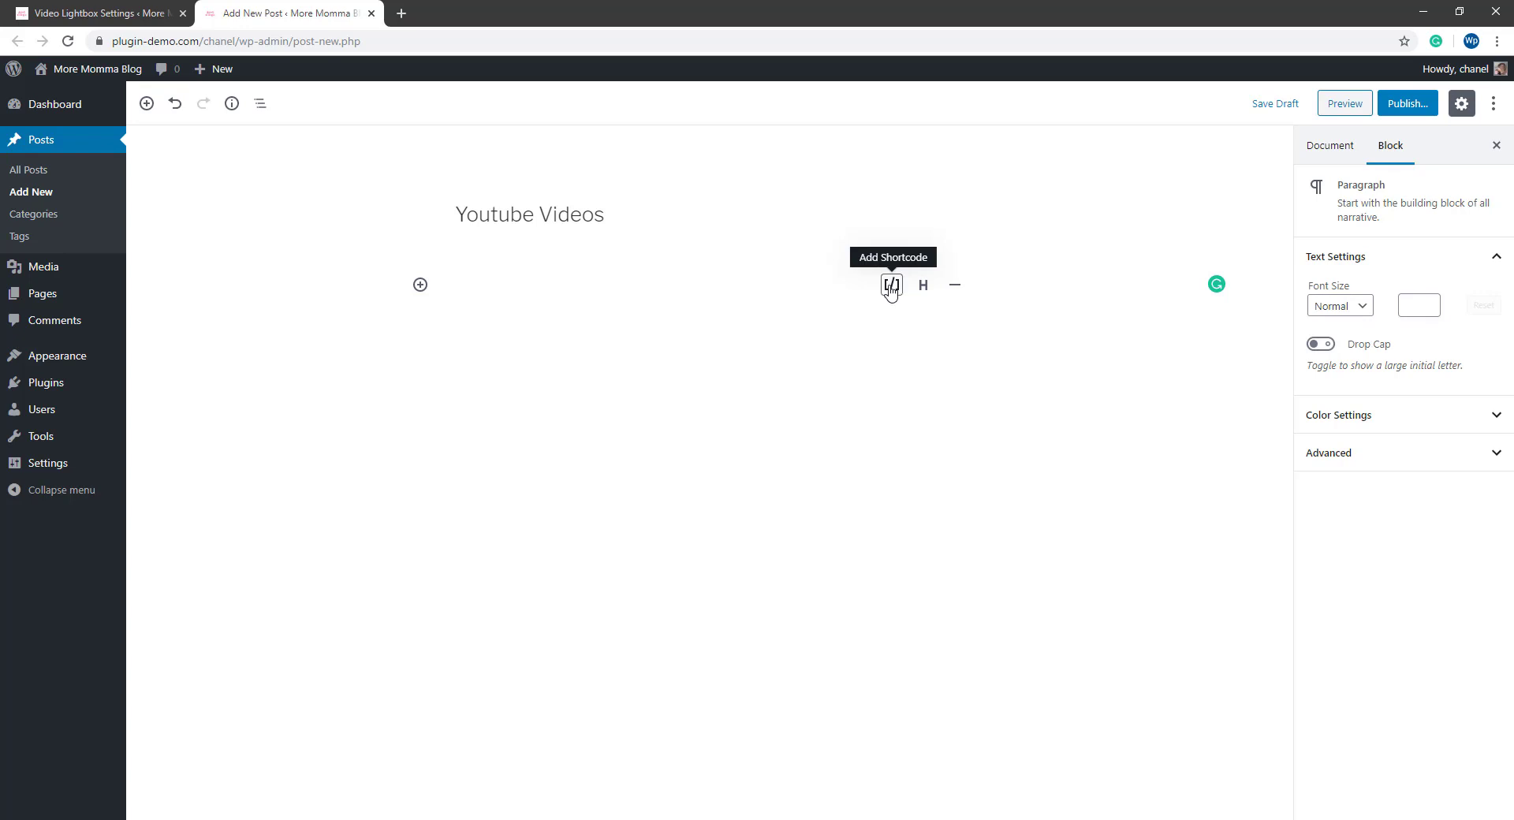
left_click(892, 285)
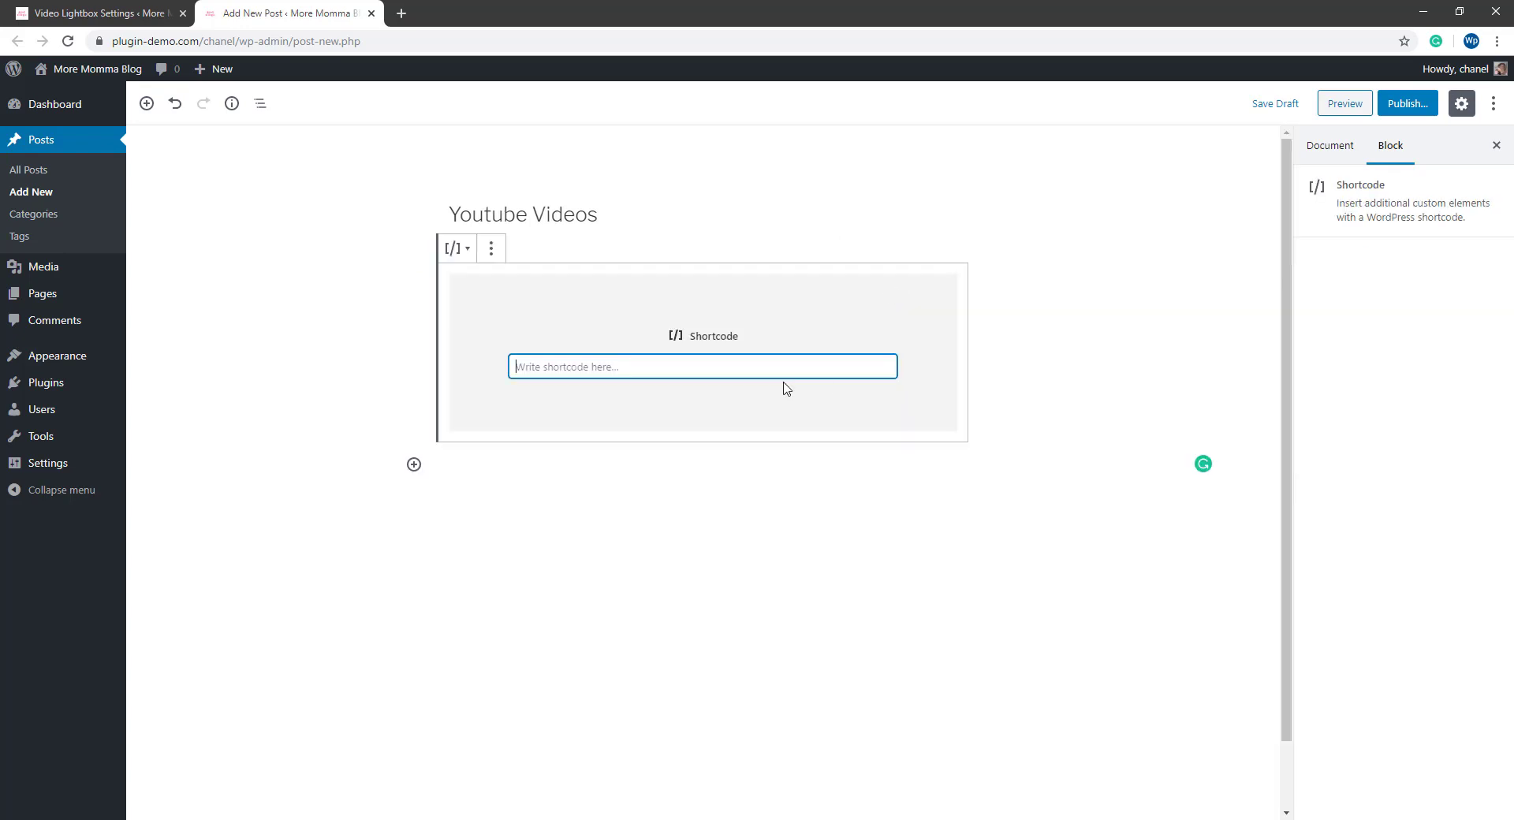
Step: Add a second Shortcode block from the Widgets category of the block inserter
left_click(413, 465)
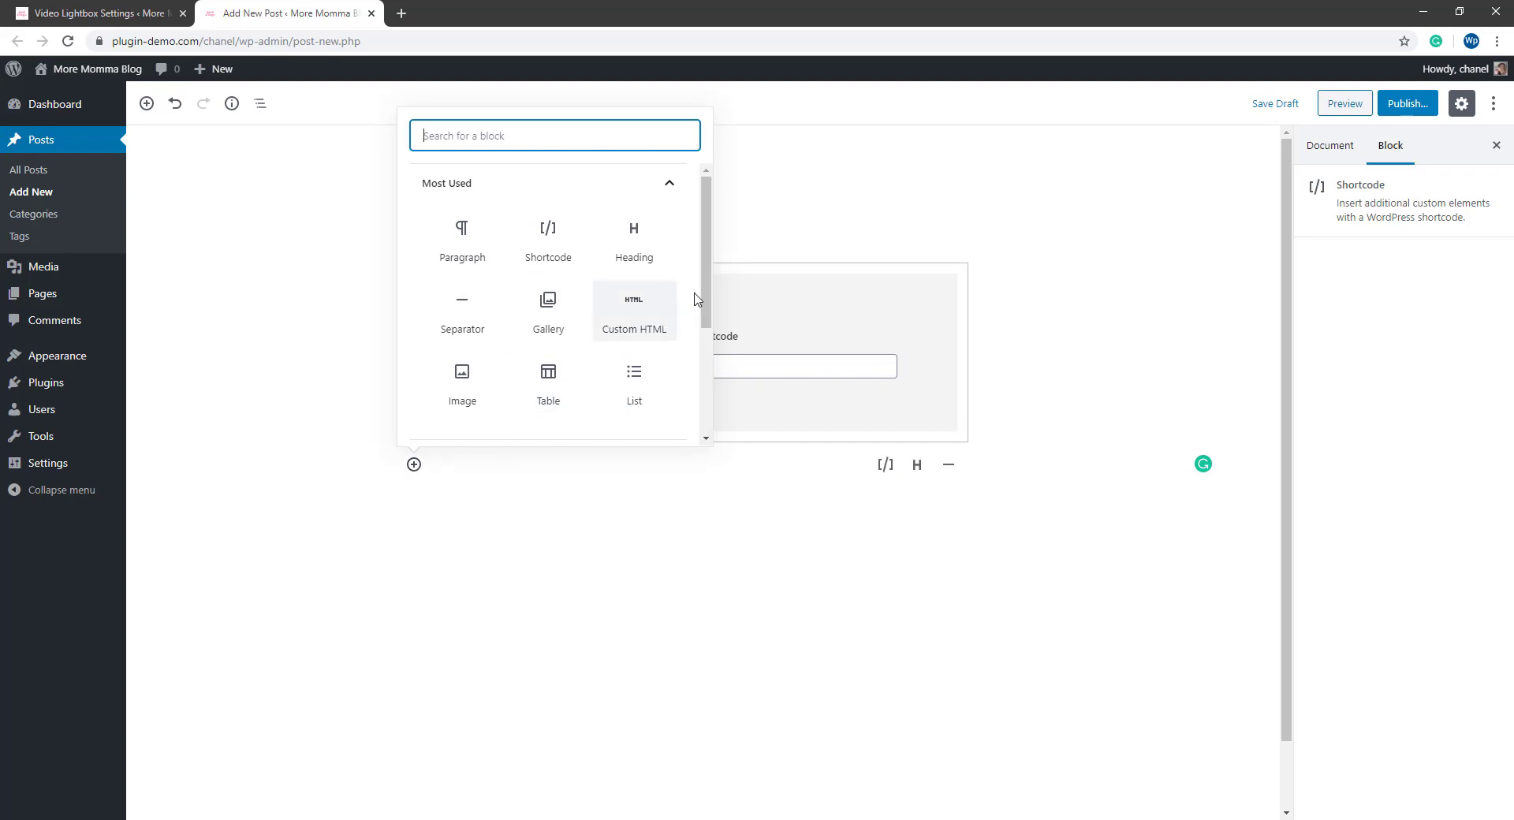
left_click(706, 395)
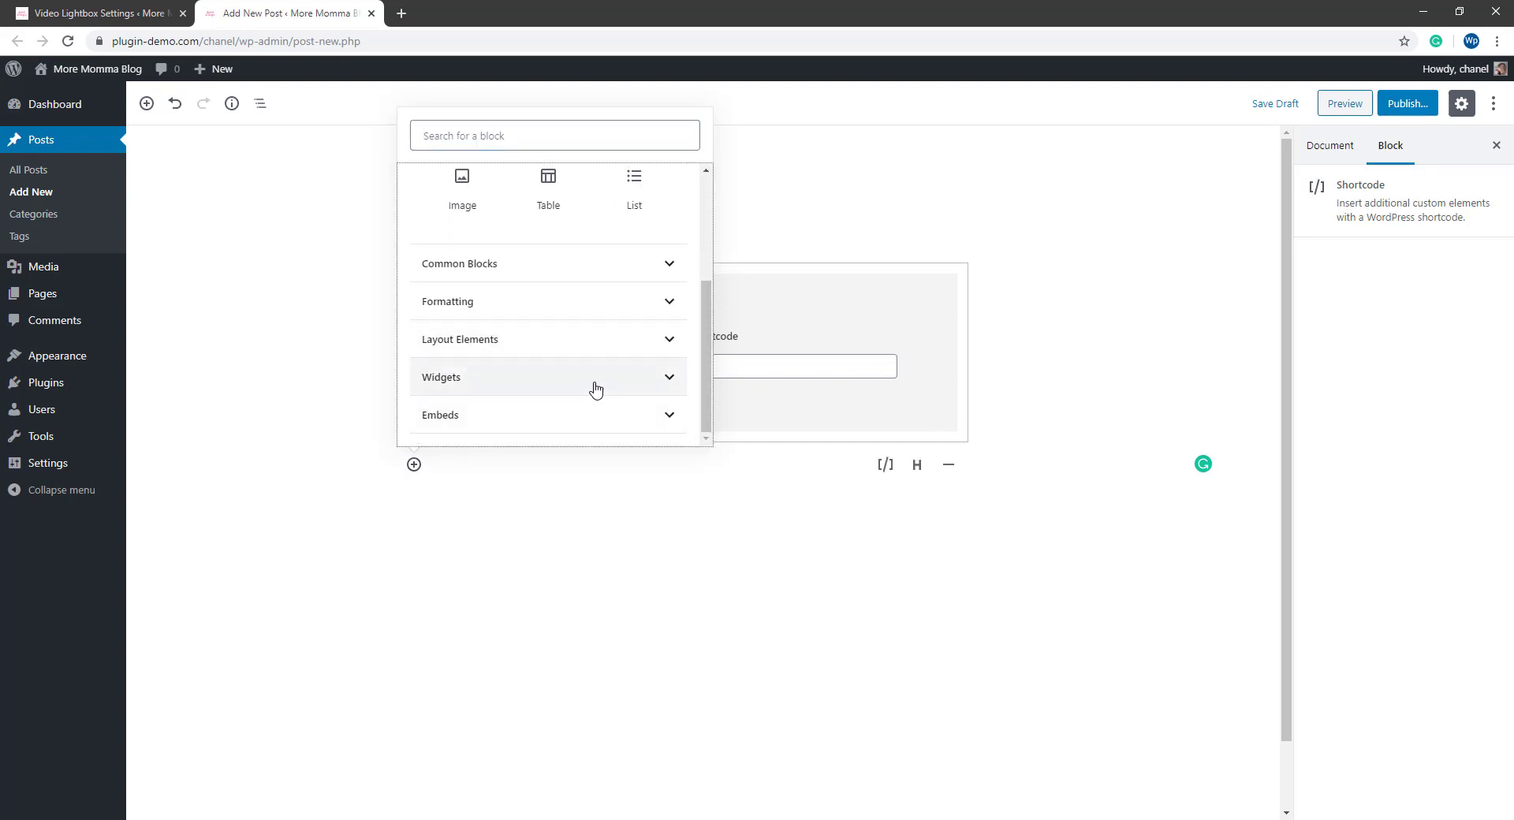
left_click(666, 380)
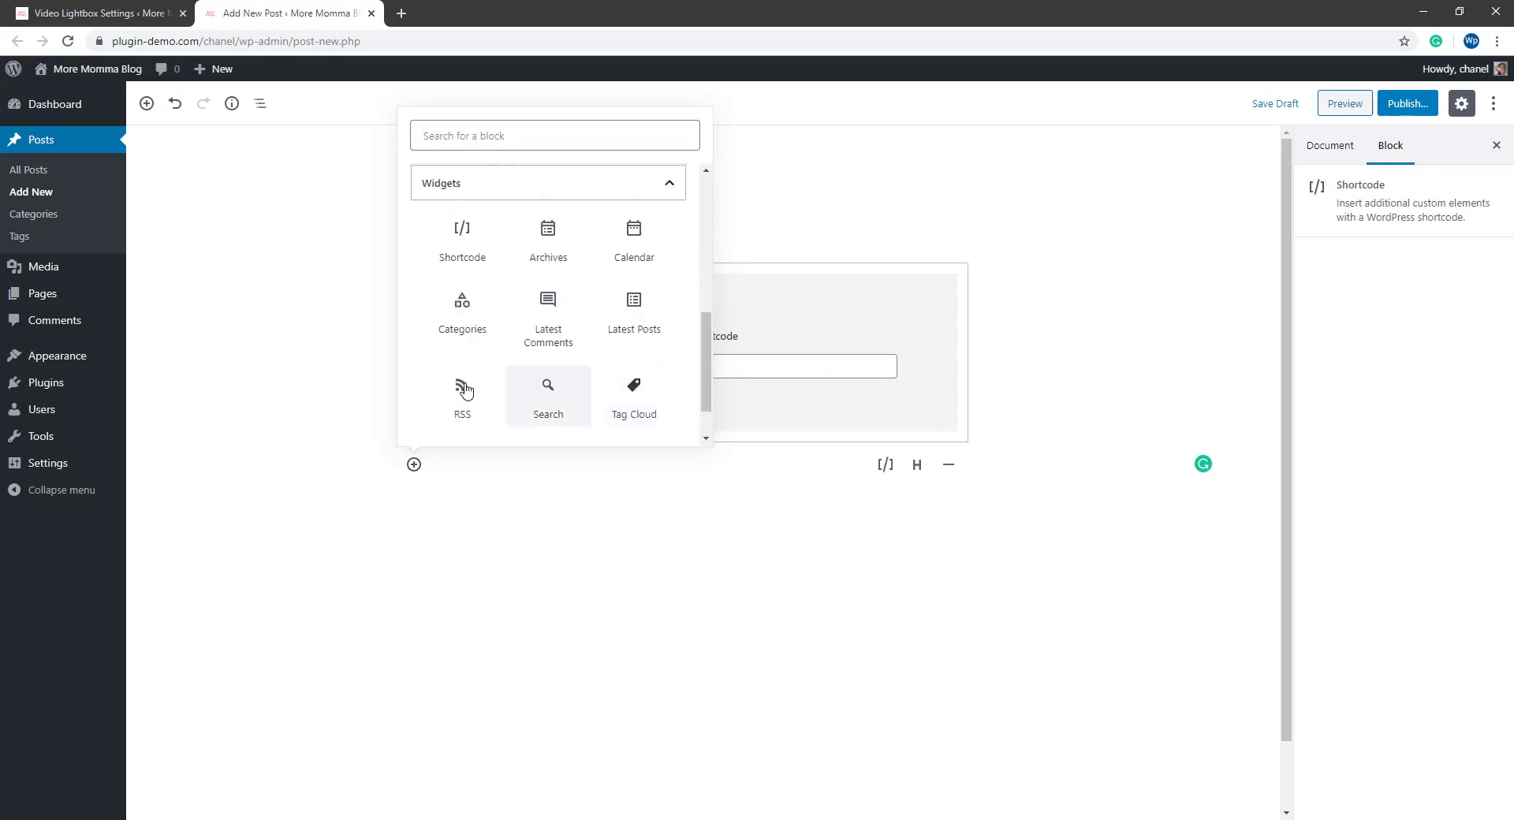
left_click(455, 240)
left_click(572, 369)
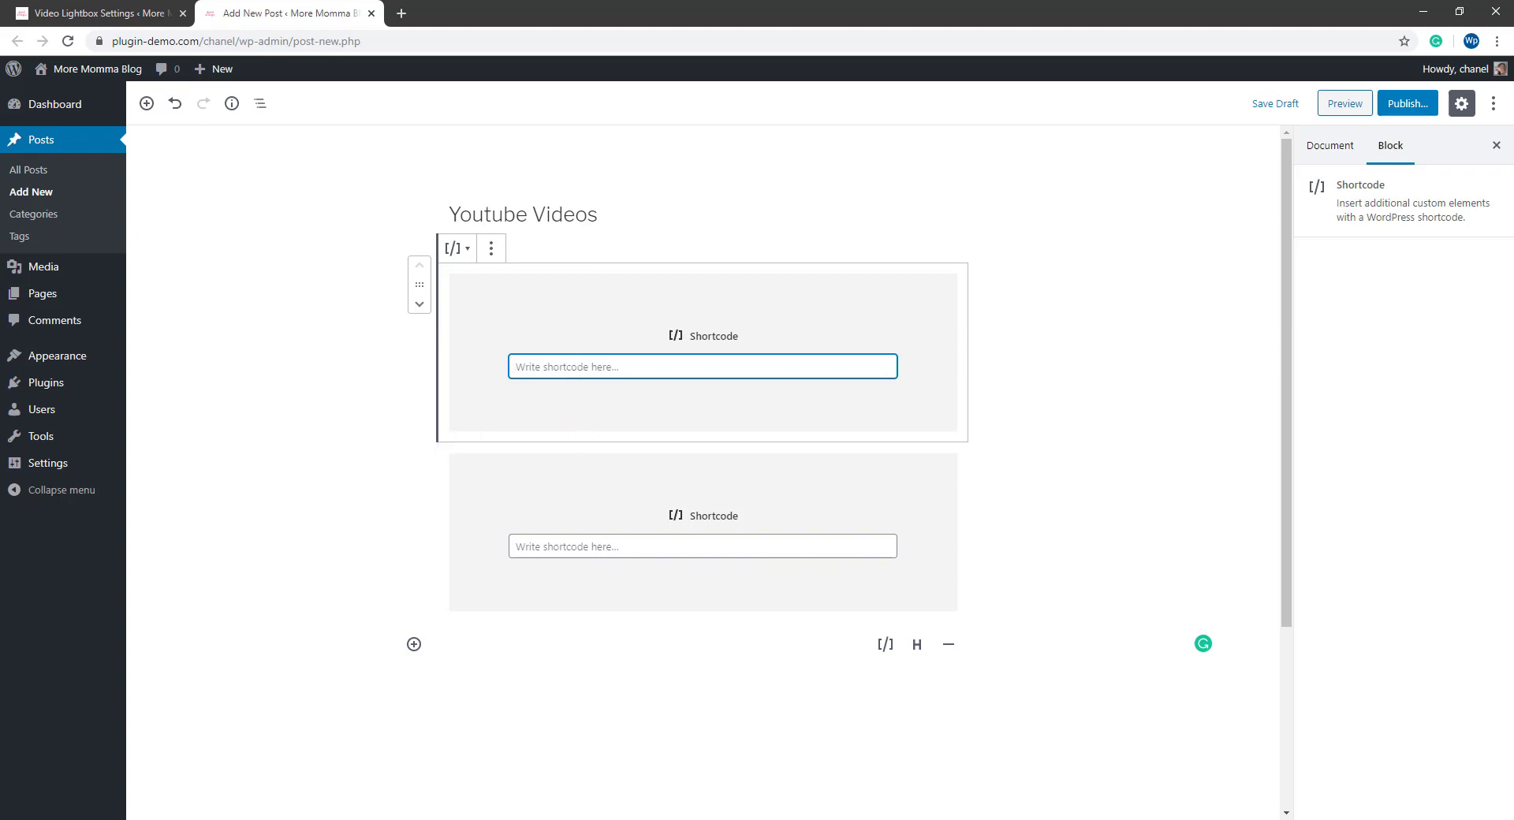
key("alt+Tab")
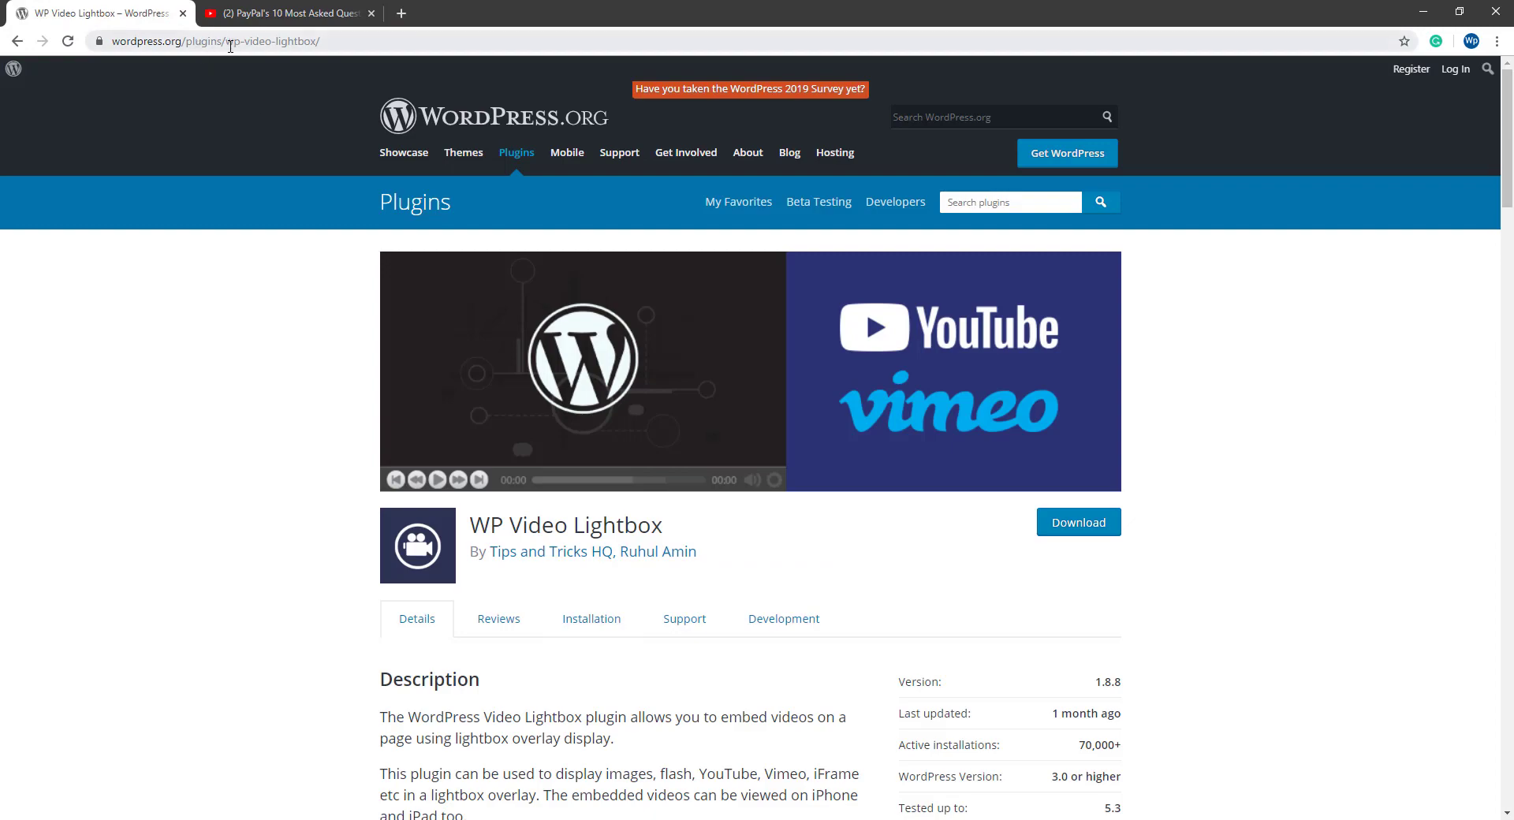
Step: Copy the first shortcode example under Embedding YouTube Video on the plugin page
scroll(663, 498, "down", 3)
scroll(662, 502, "down", 5)
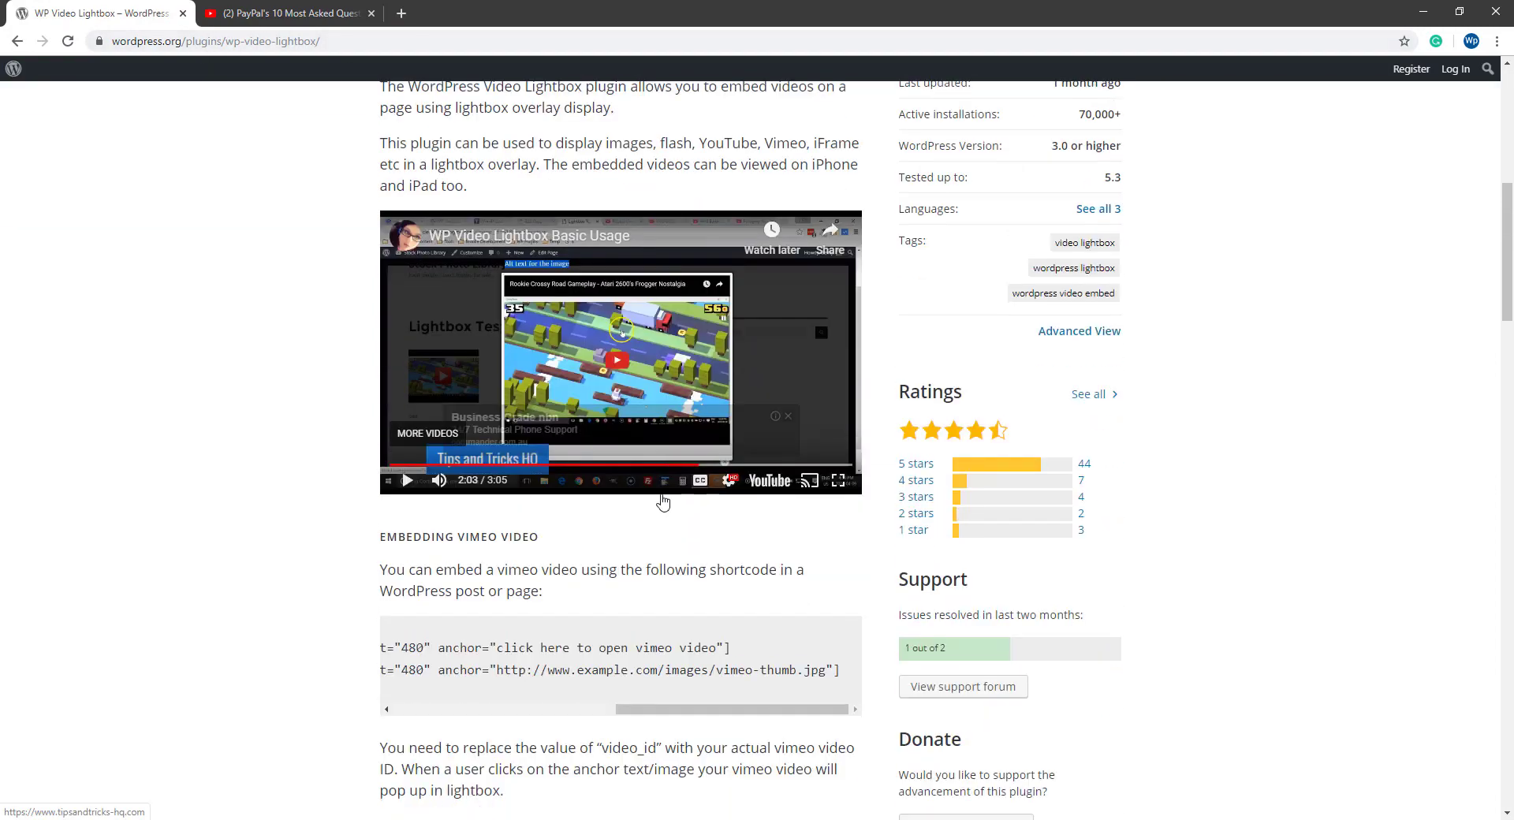
scroll(662, 502, "down", 4)
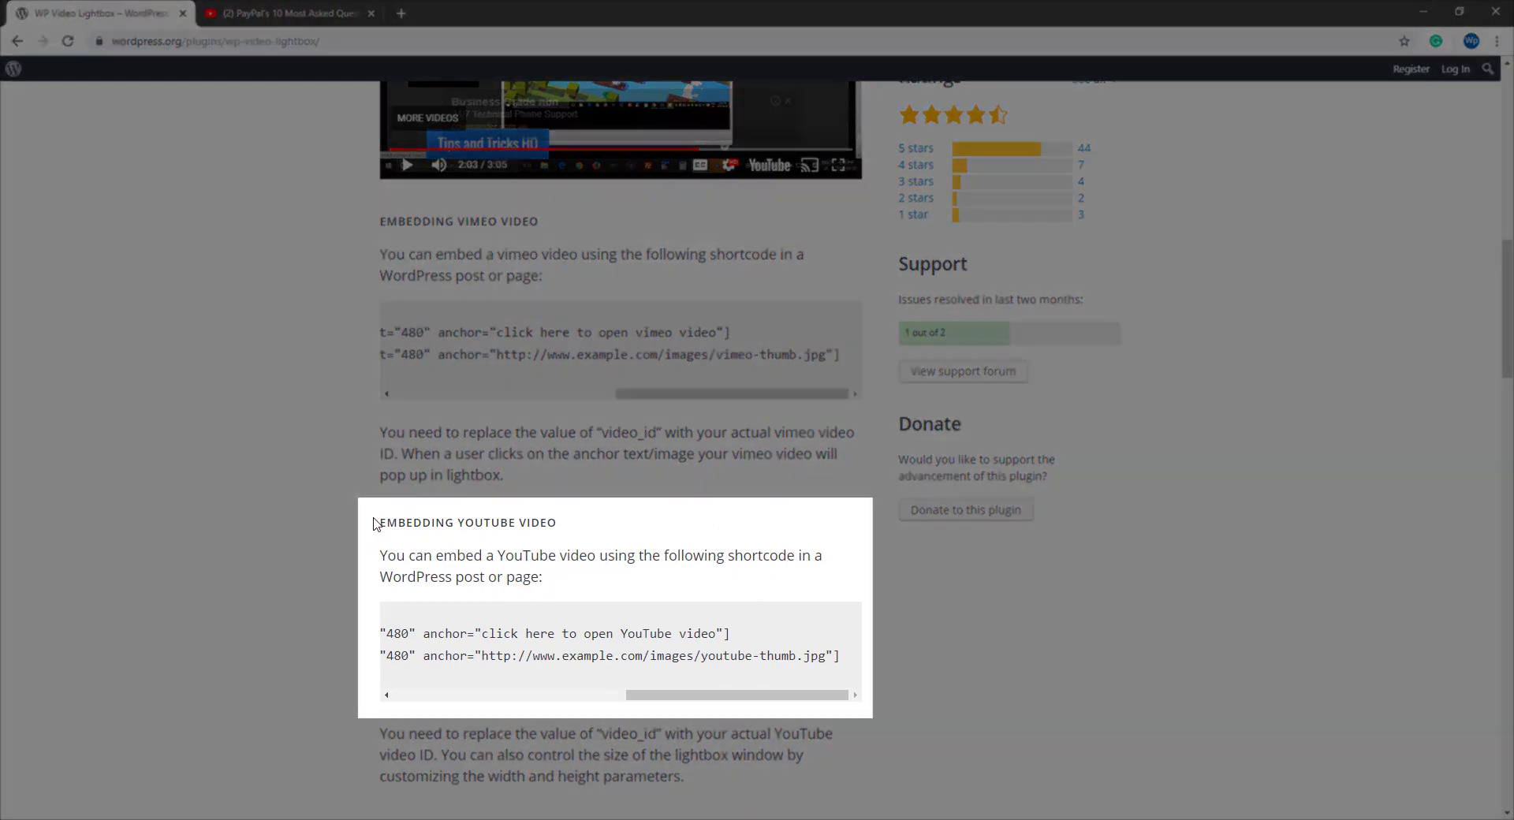
left_click_drag(382, 522, 583, 530)
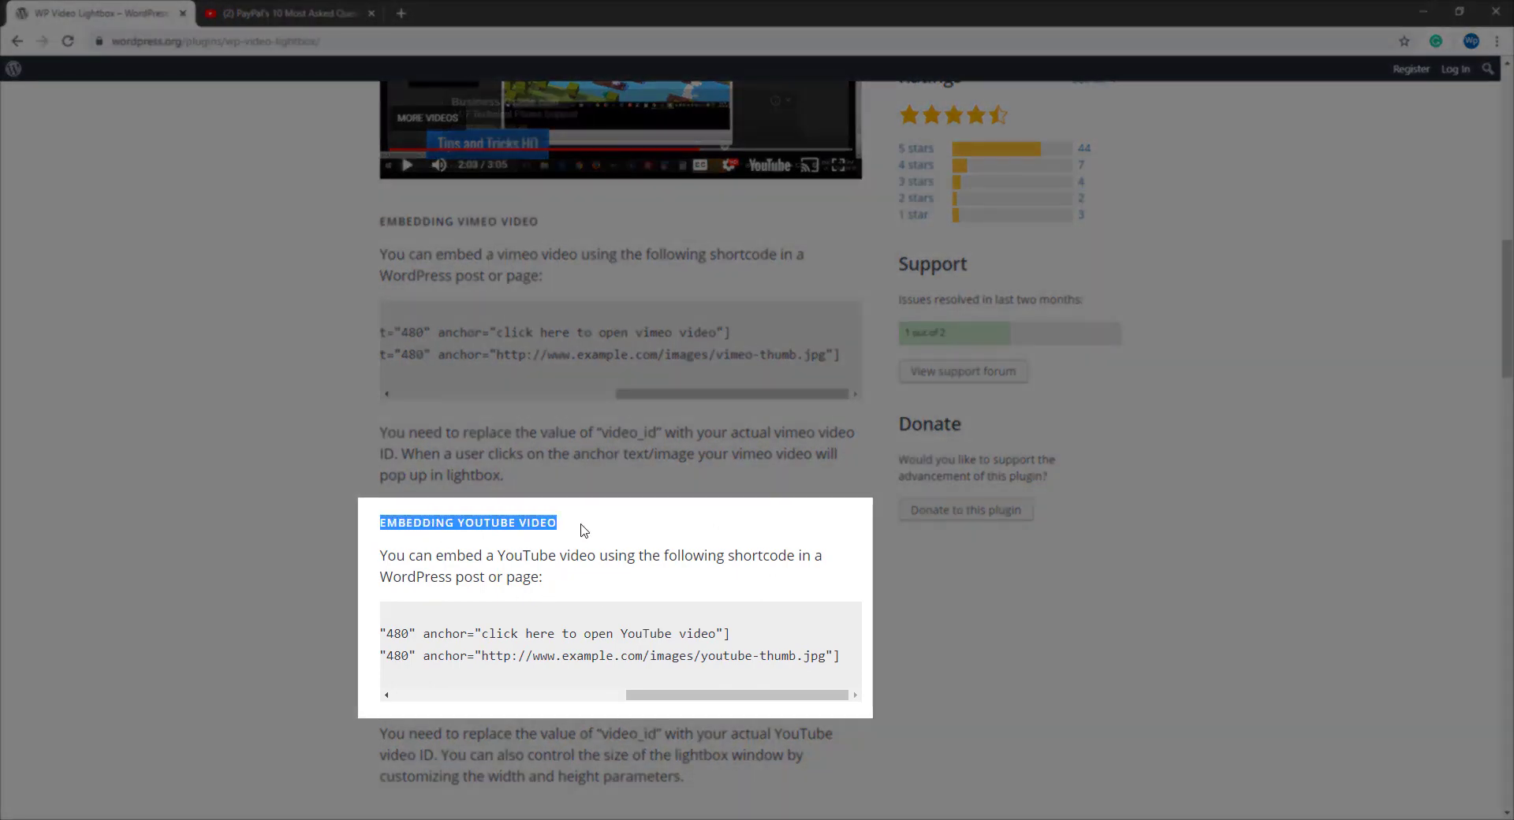
left_click_drag(733, 635, 404, 634)
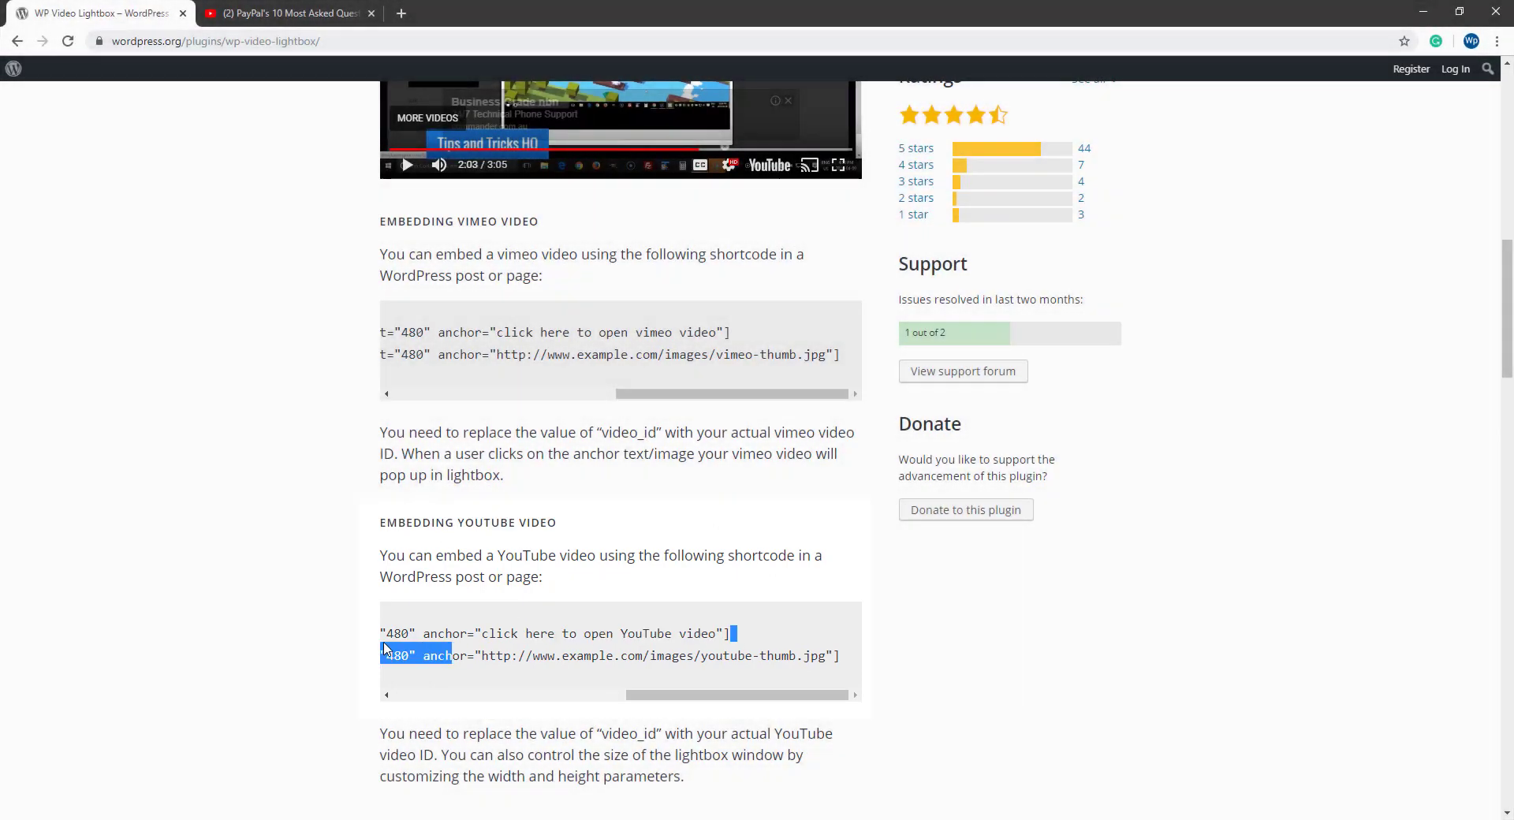
right_click(405, 634)
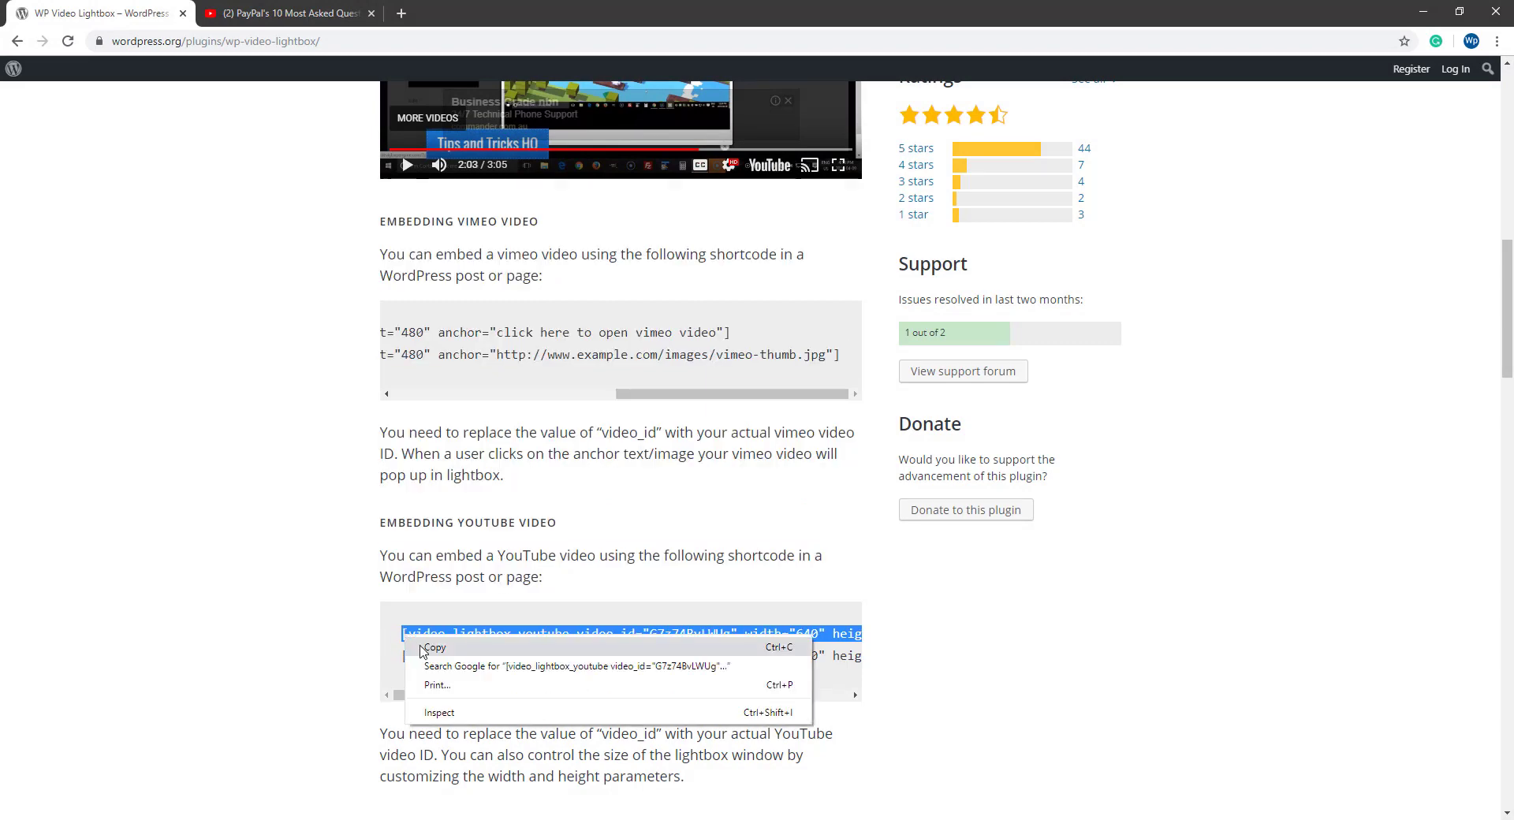
left_click(415, 661)
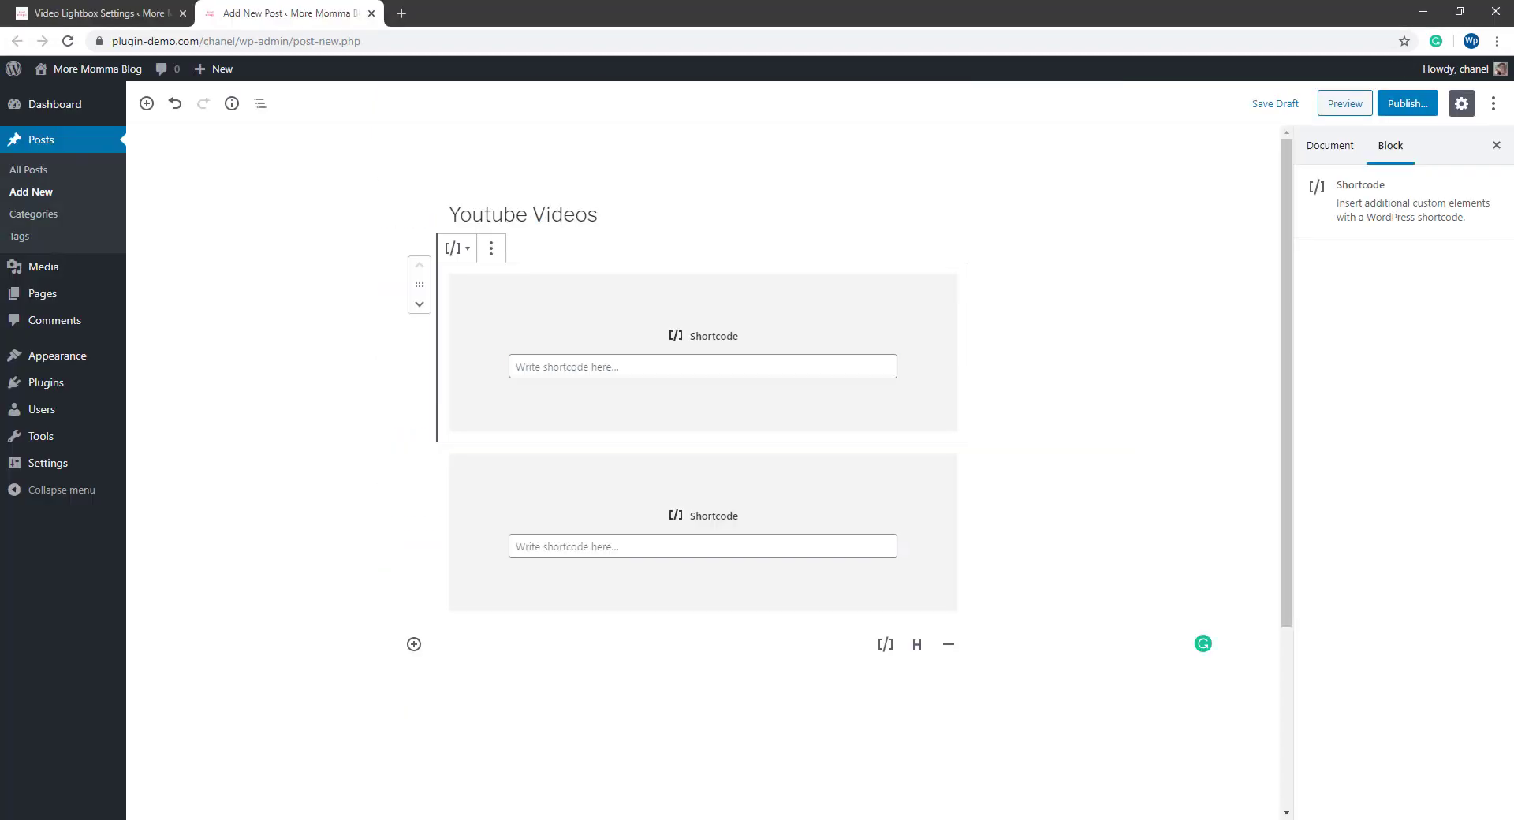
Step: Paste the YouTube lightbox shortcode into the post's first Shortcode block
left_click(550, 366)
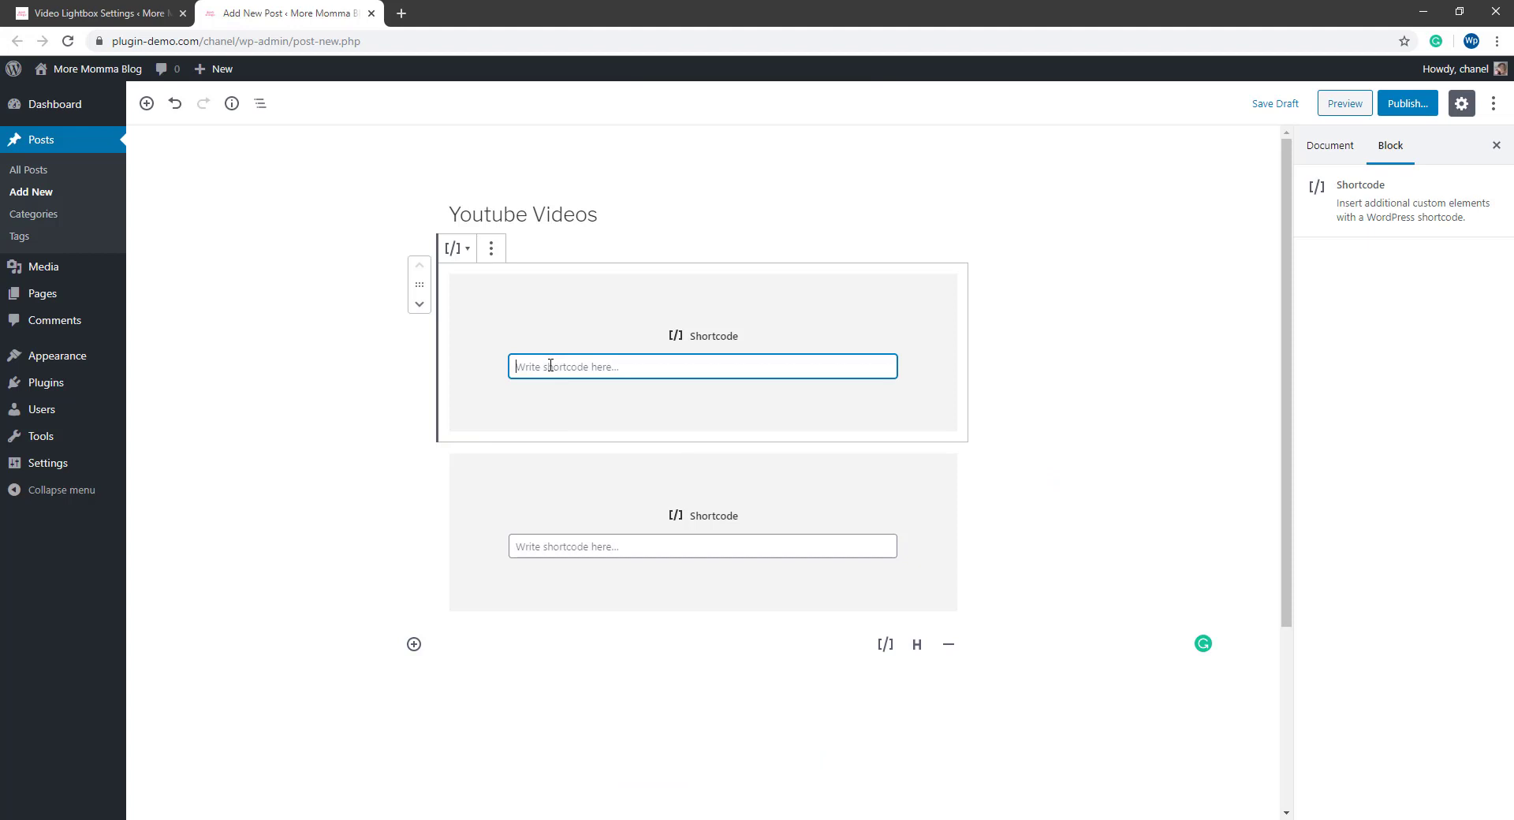
key("ctrl+v")
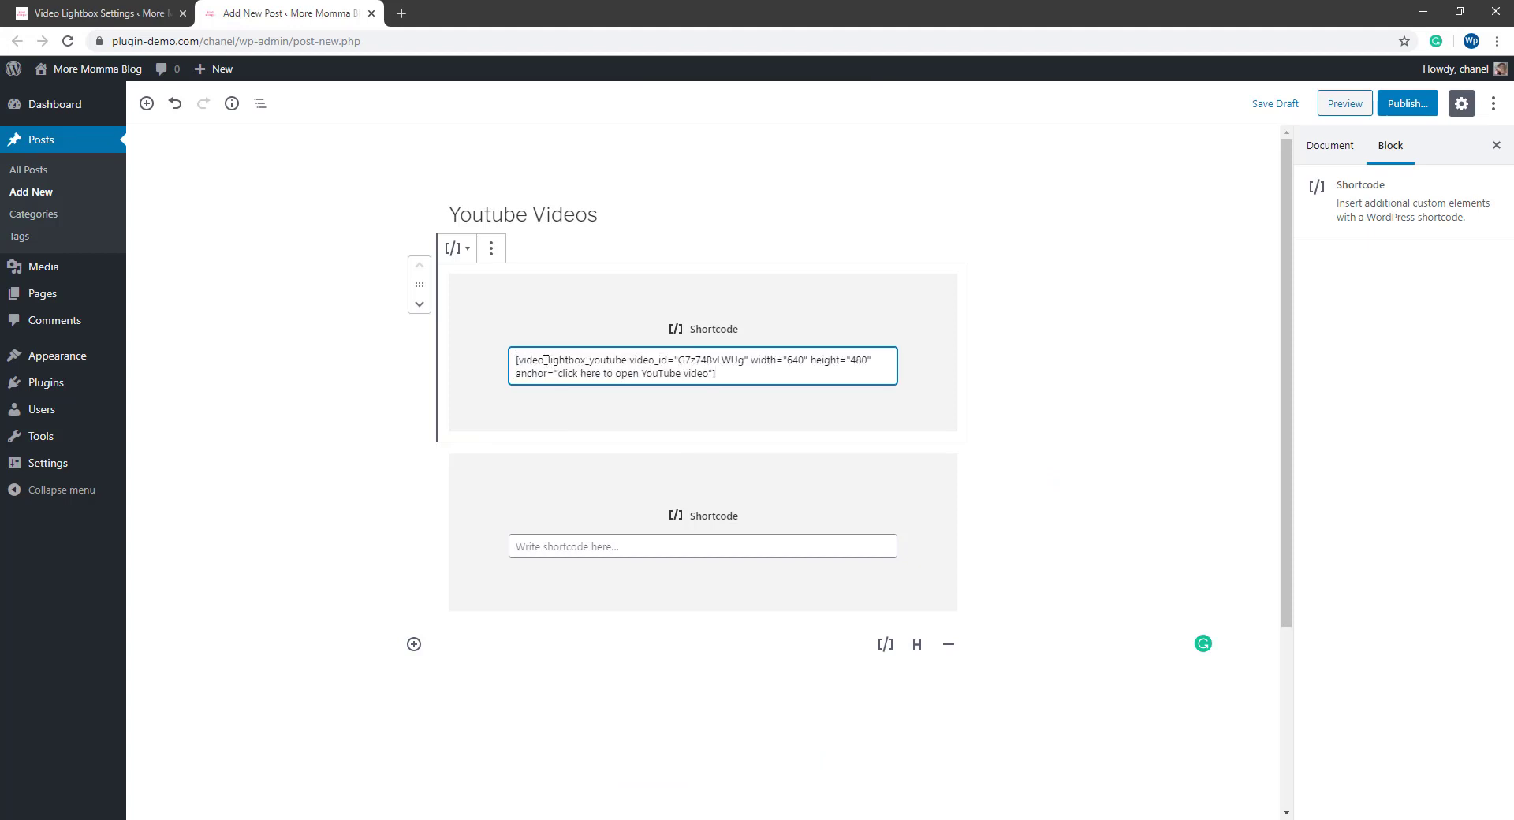
left_click_drag(546, 361, 753, 379)
left_click(755, 381)
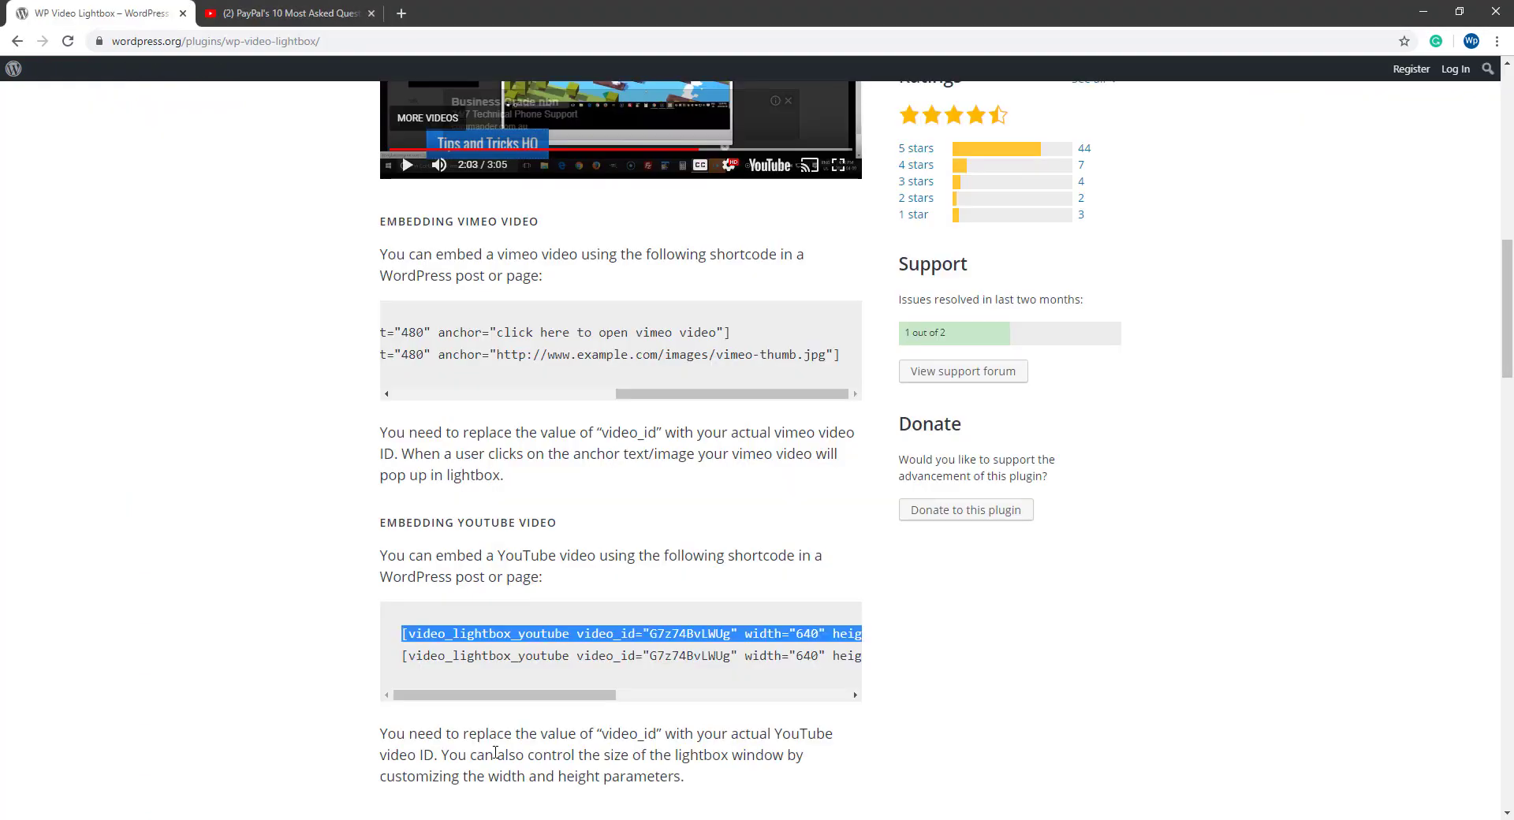
Step: Copy the video ID from the PayPal's 10 Most Asked Questions YouTube address
left_click(293, 14)
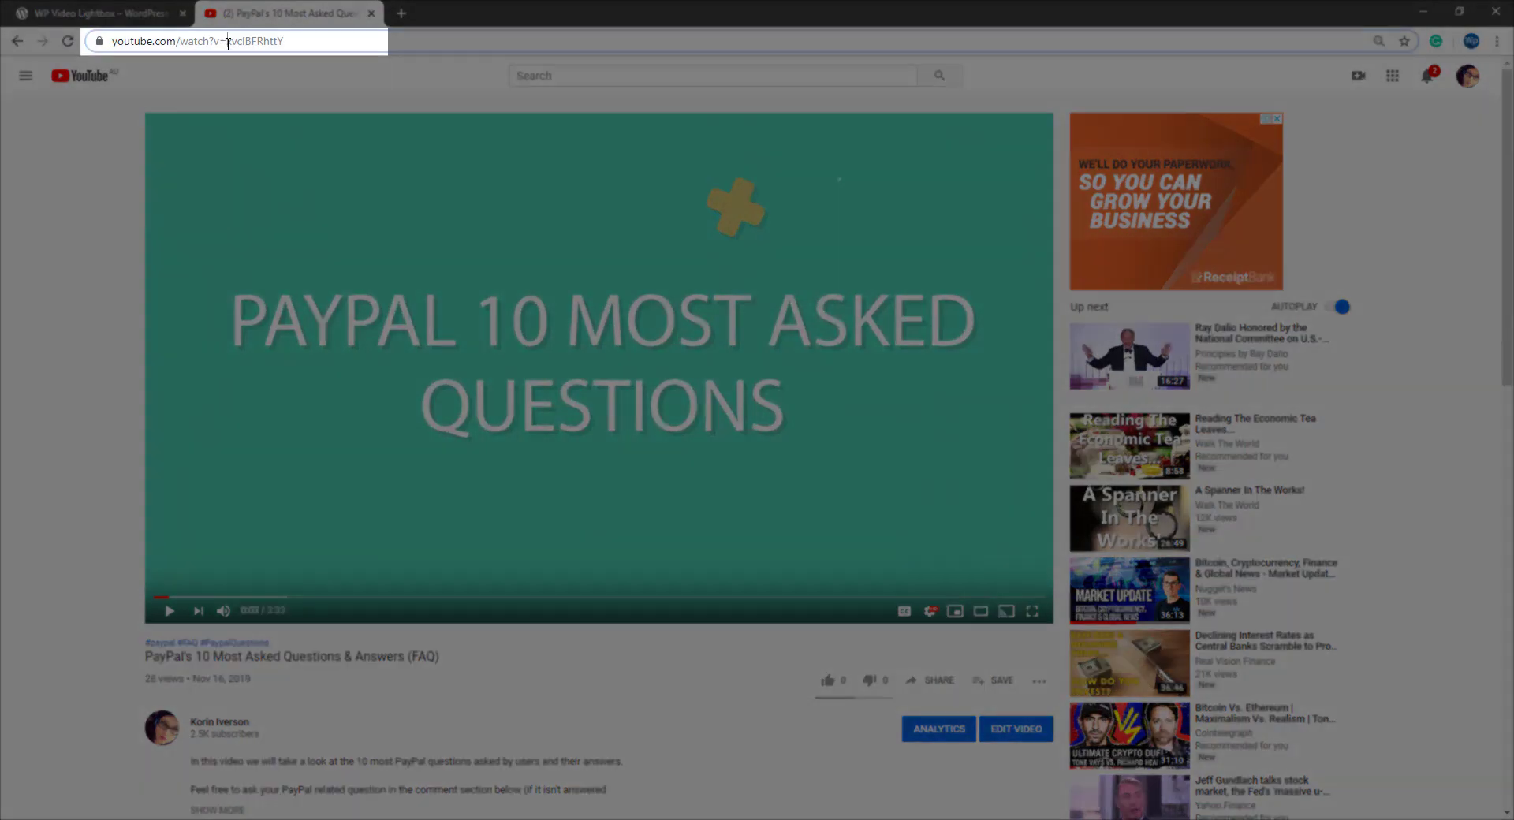
left_click_drag(226, 42, 305, 49)
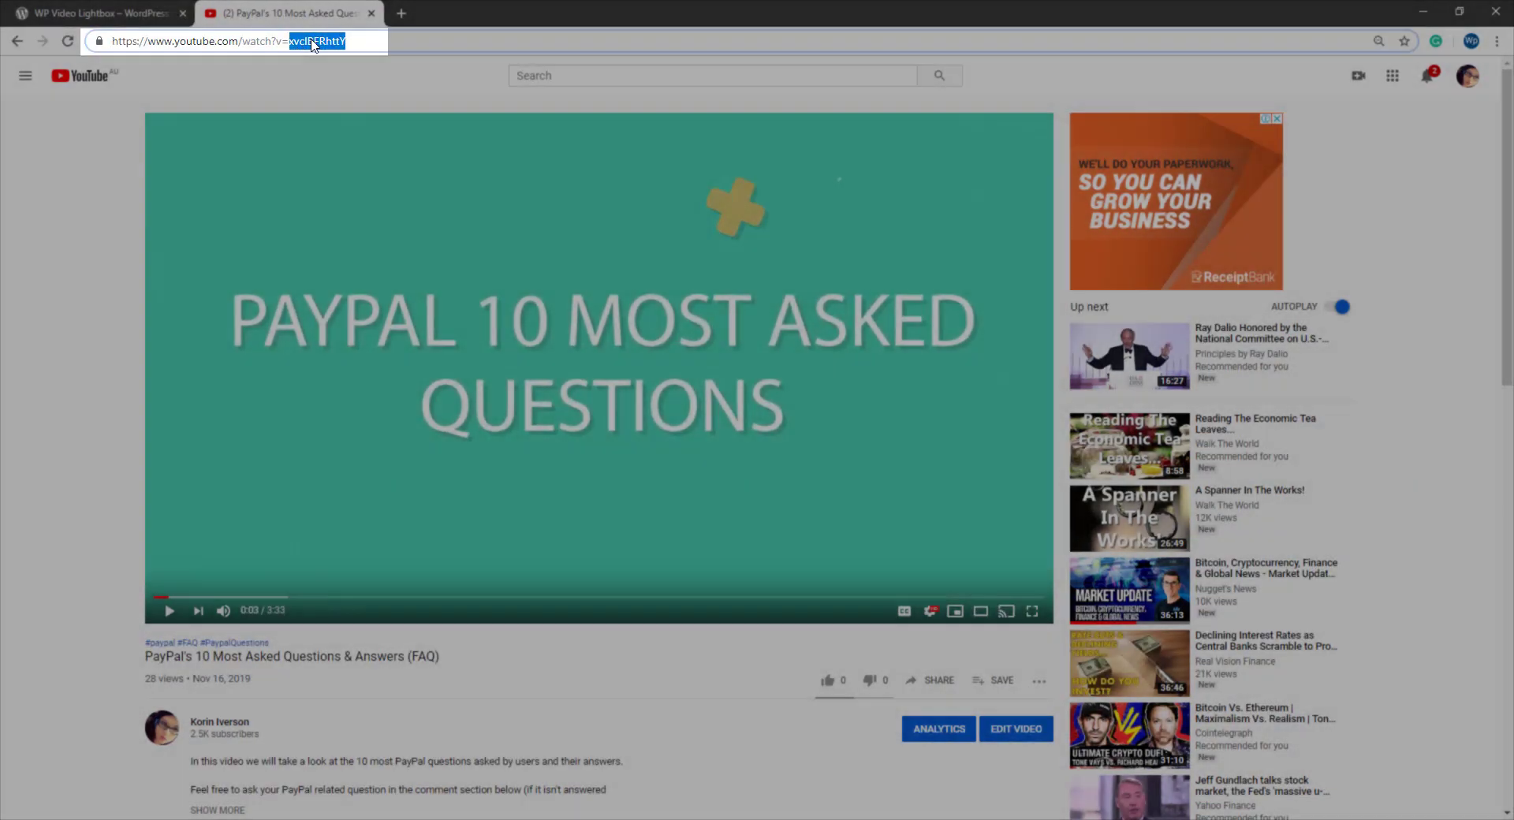
right_click(313, 46)
left_click(338, 127)
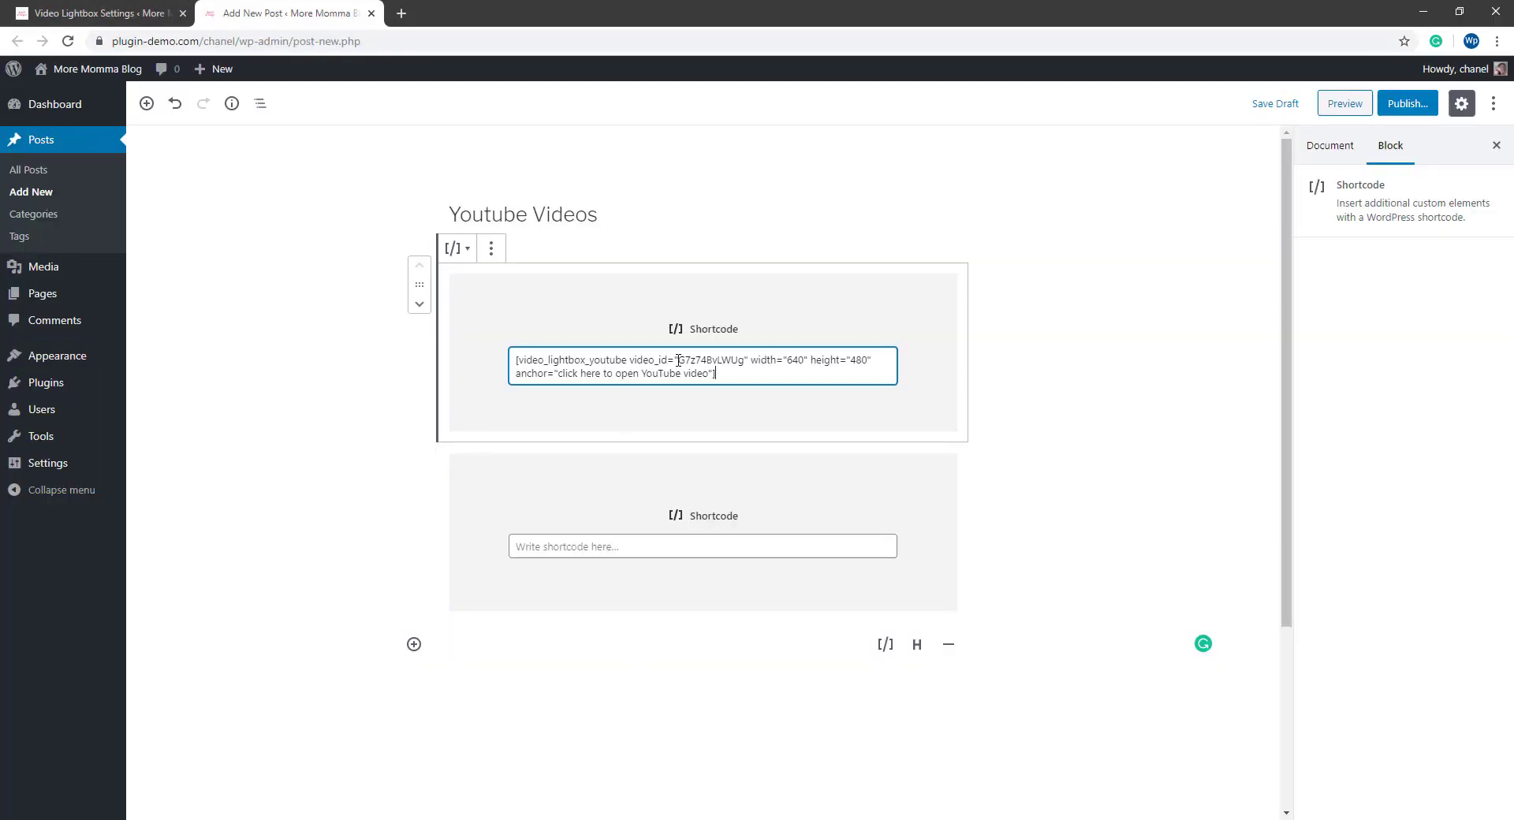
Step: Replace the shortcode's video_id with xvcIBFRhttY, keeping width 640 and height 480
left_click_drag(678, 359, 745, 361)
key("BackSpace")
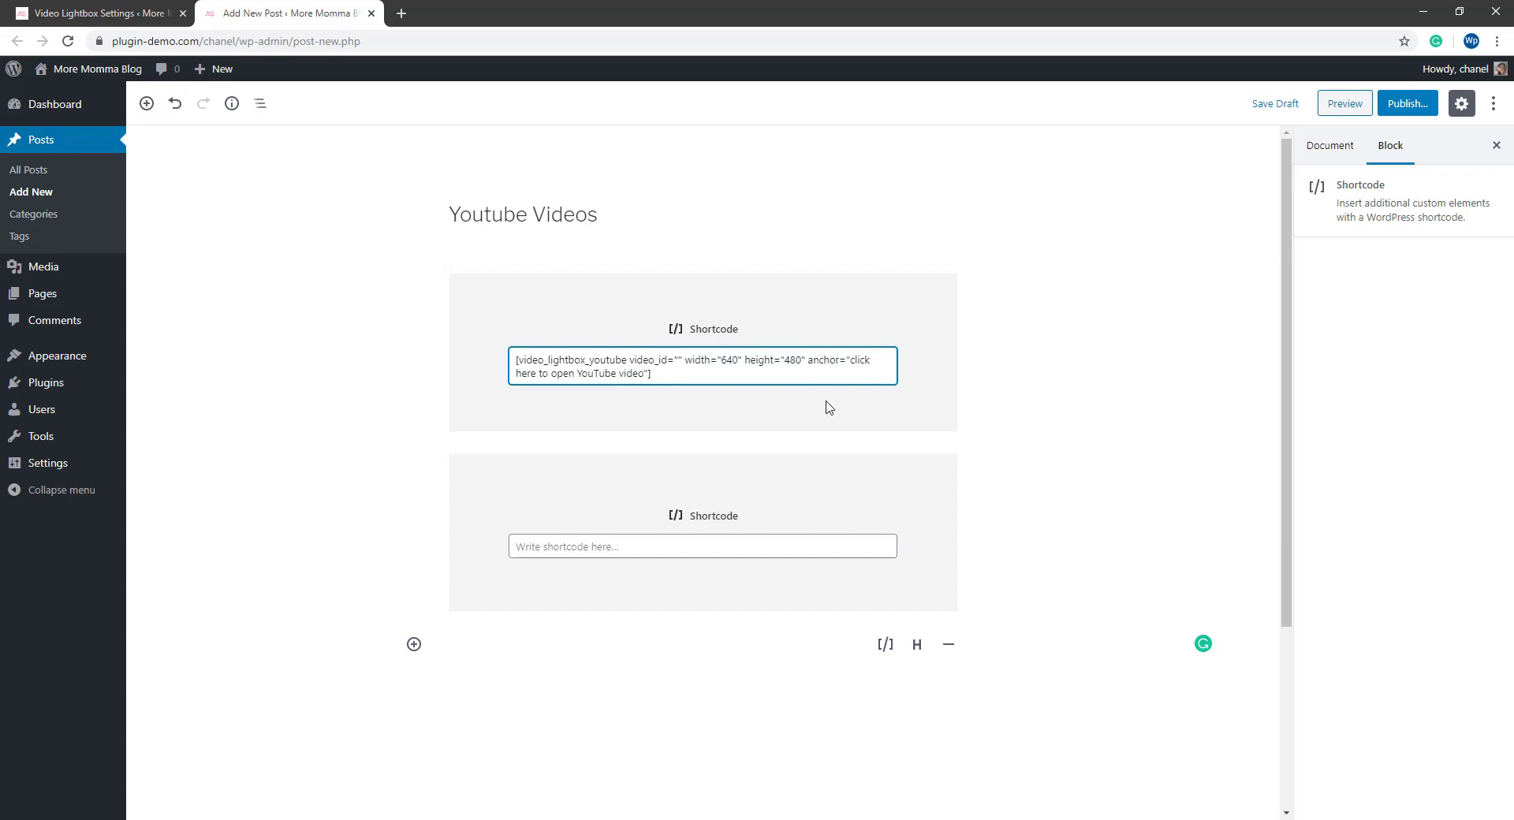
key("ctrl+v")
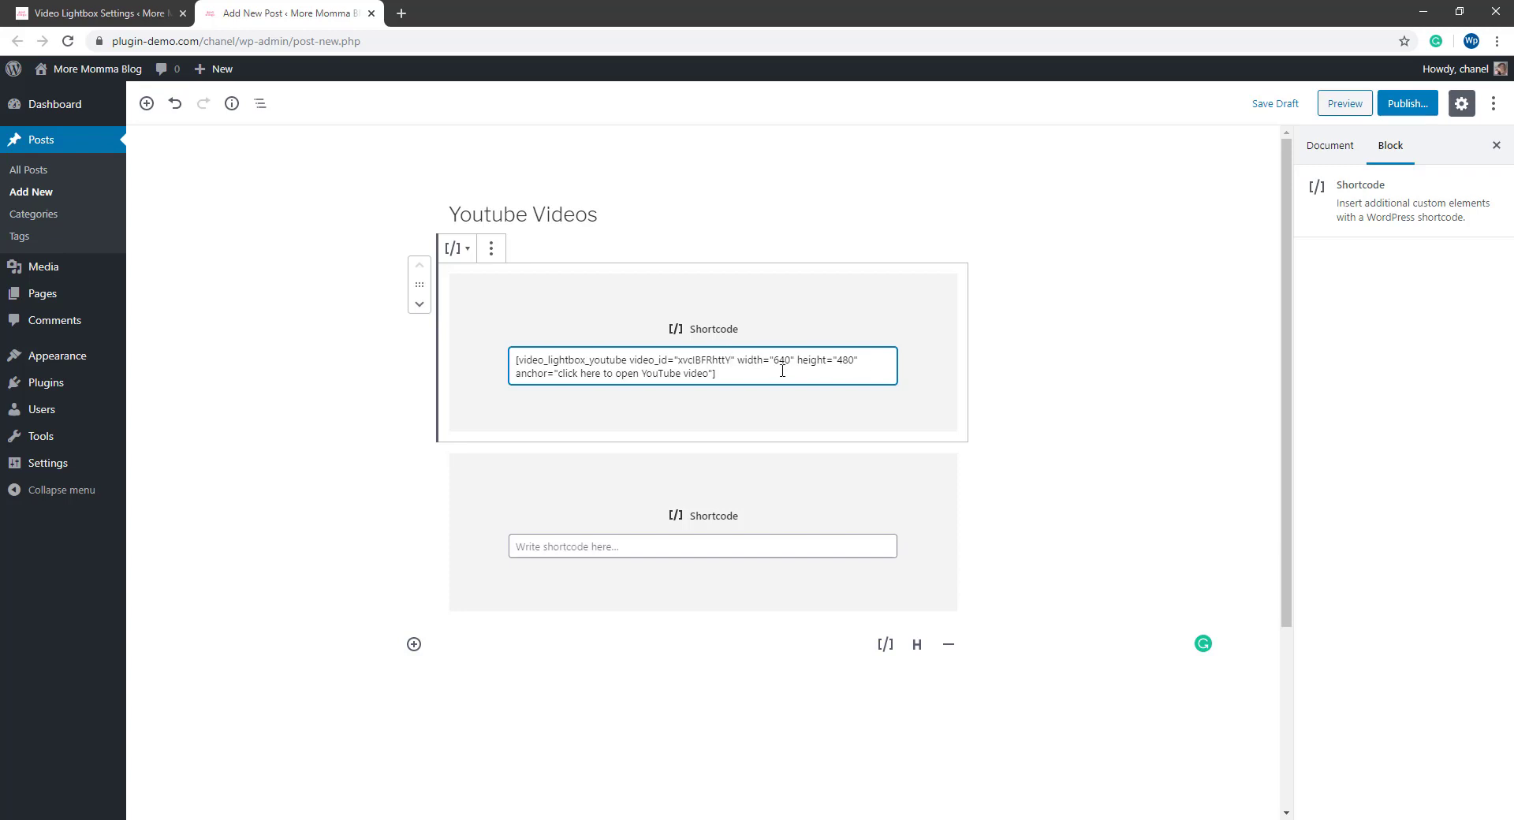
left_click_drag(775, 362, 797, 364)
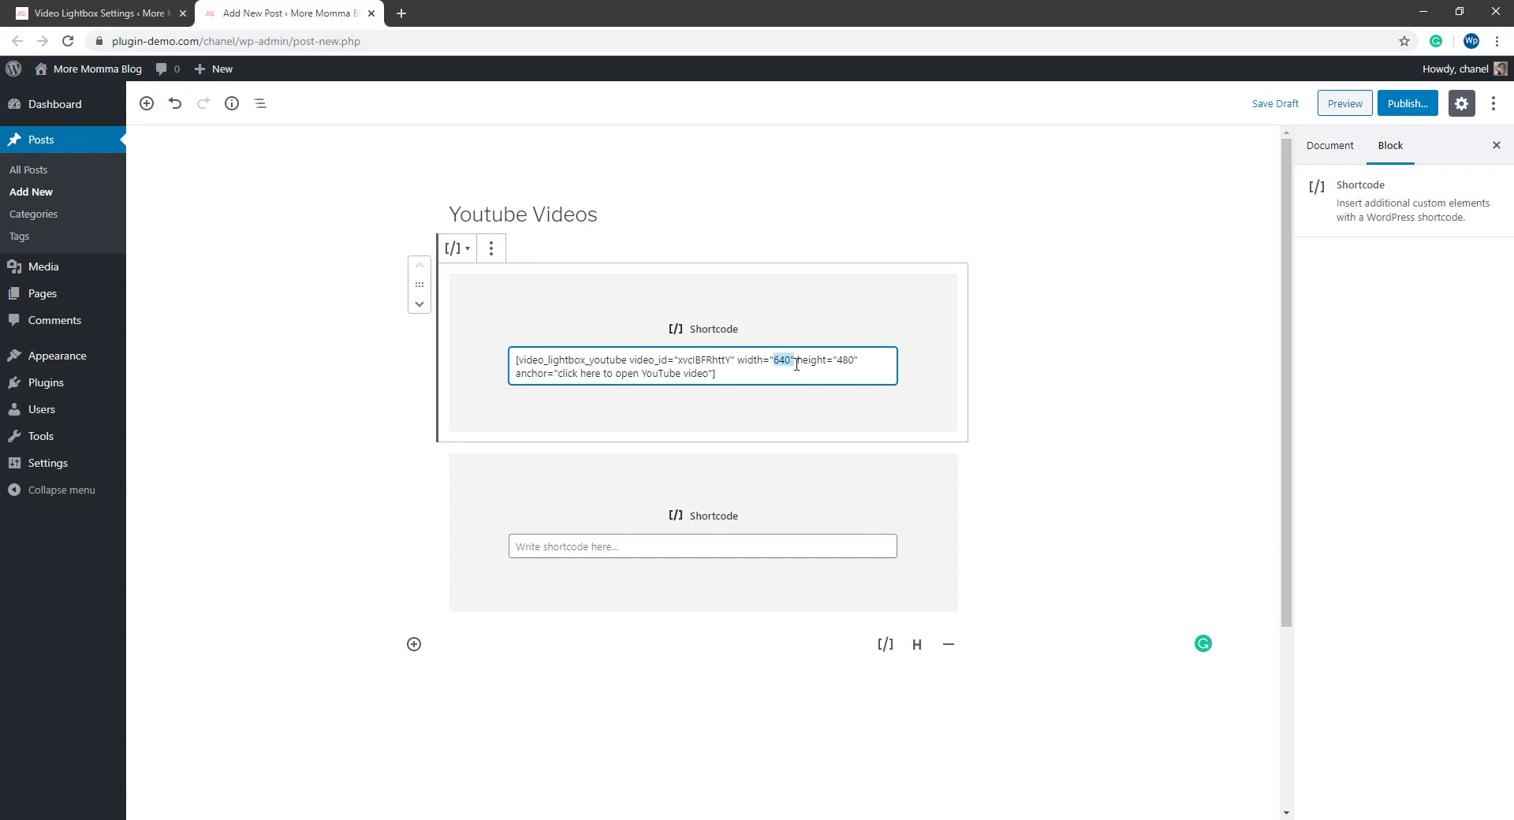
double_click(849, 360)
Step: Change the shortcode's anchor text to 'Youtube Video Here'
left_click_drag(558, 374, 708, 375)
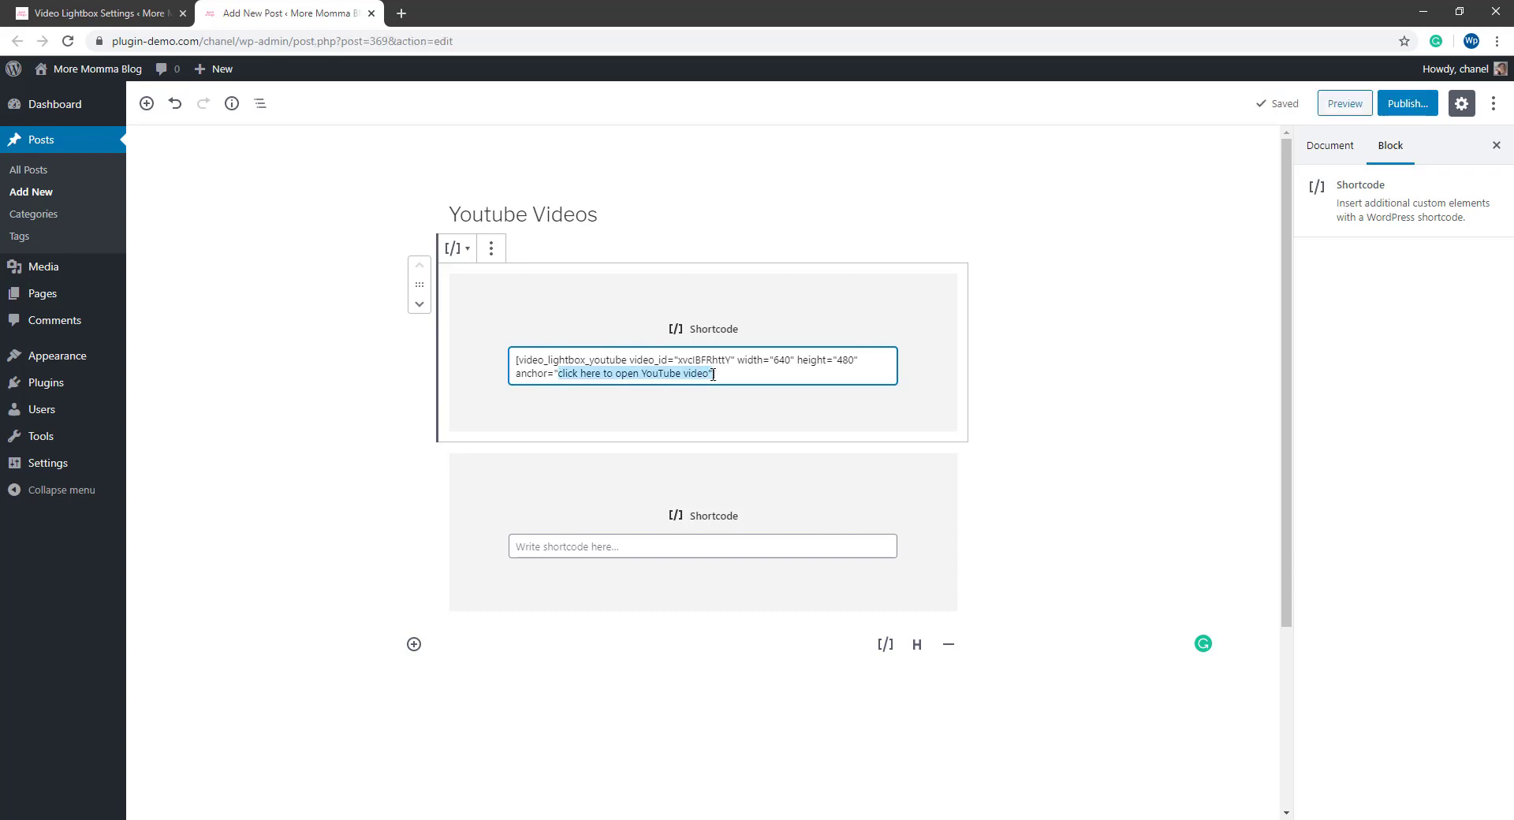
key("BackSpace")
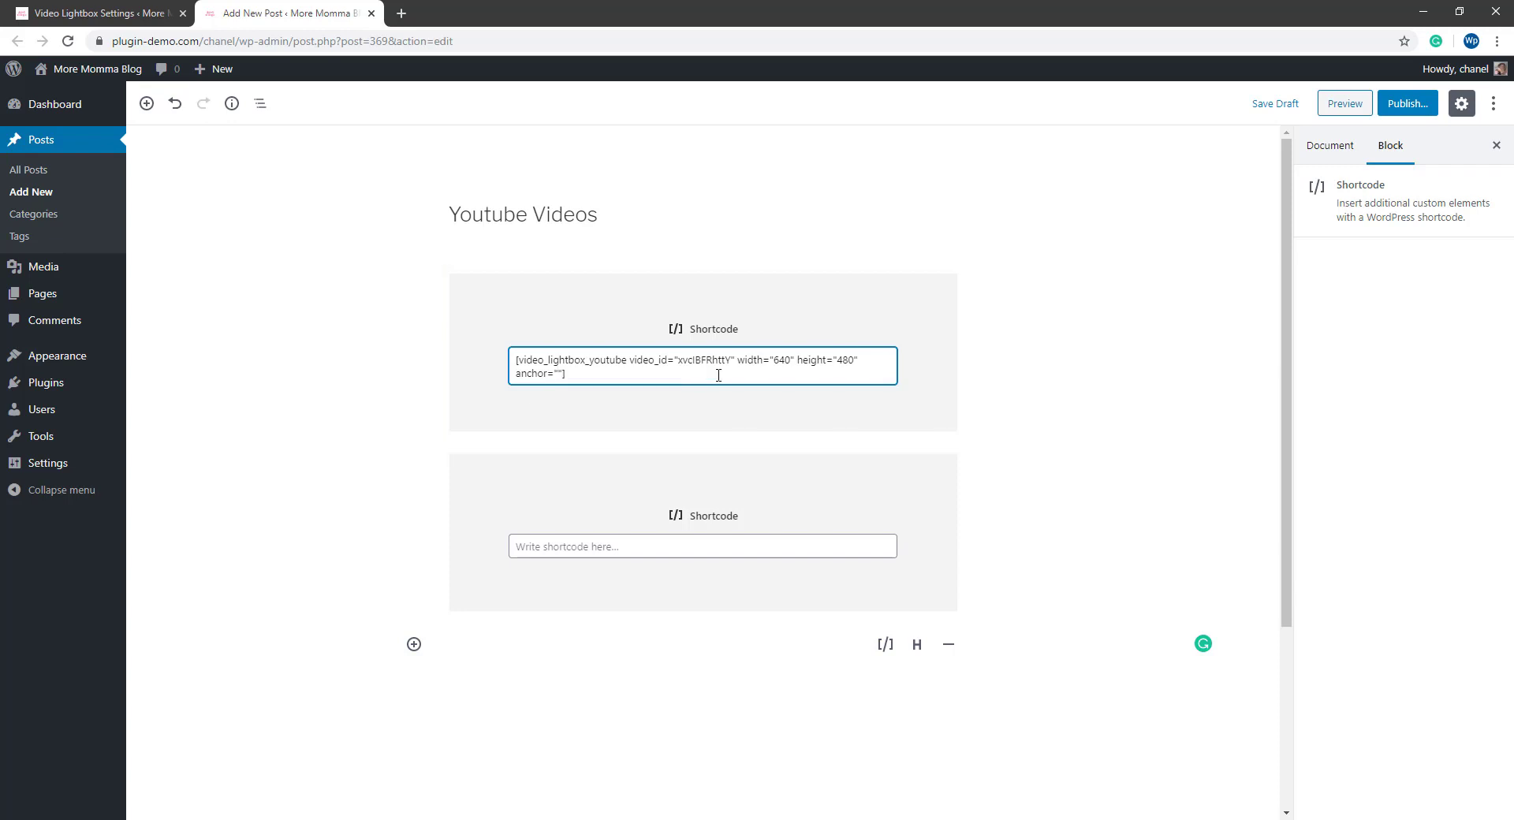
type("Youtube Video H")
type("ere")
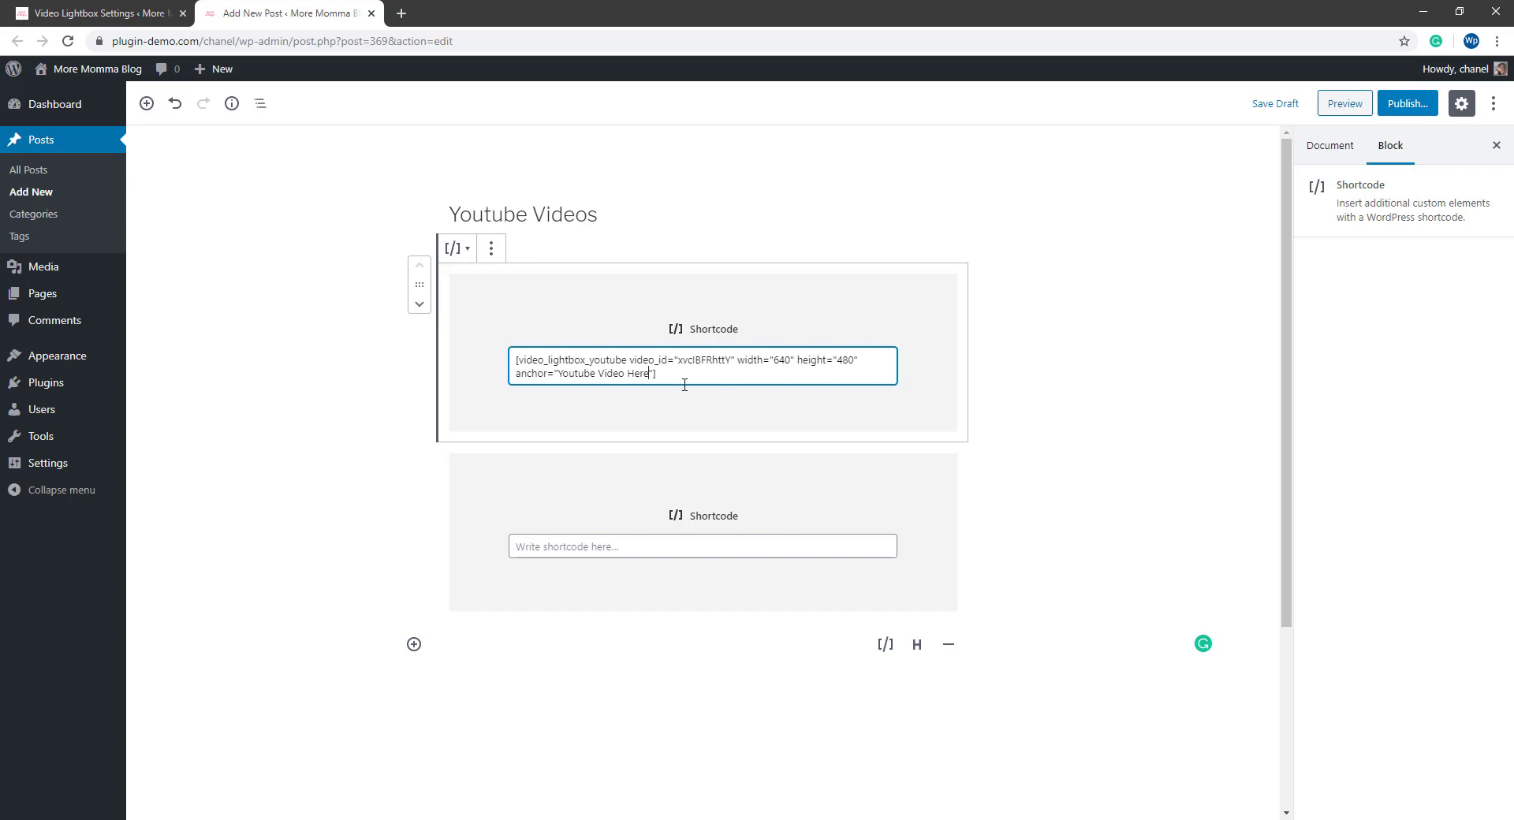
Step: Delete the empty second Shortcode block, publish the post and view it
left_click(898, 517)
key("BackSpace")
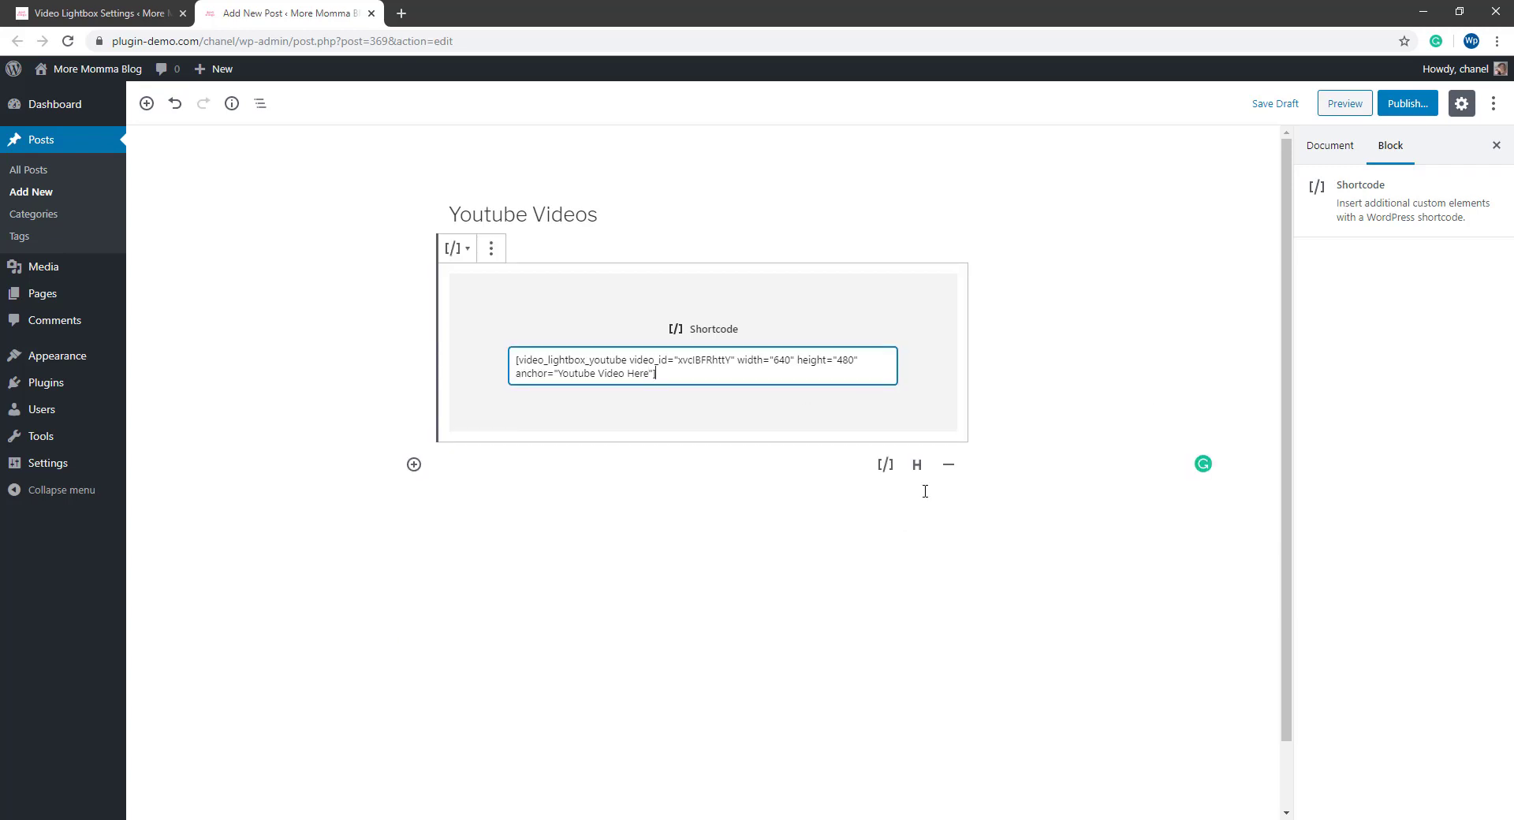
left_click(1157, 281)
left_click(1394, 111)
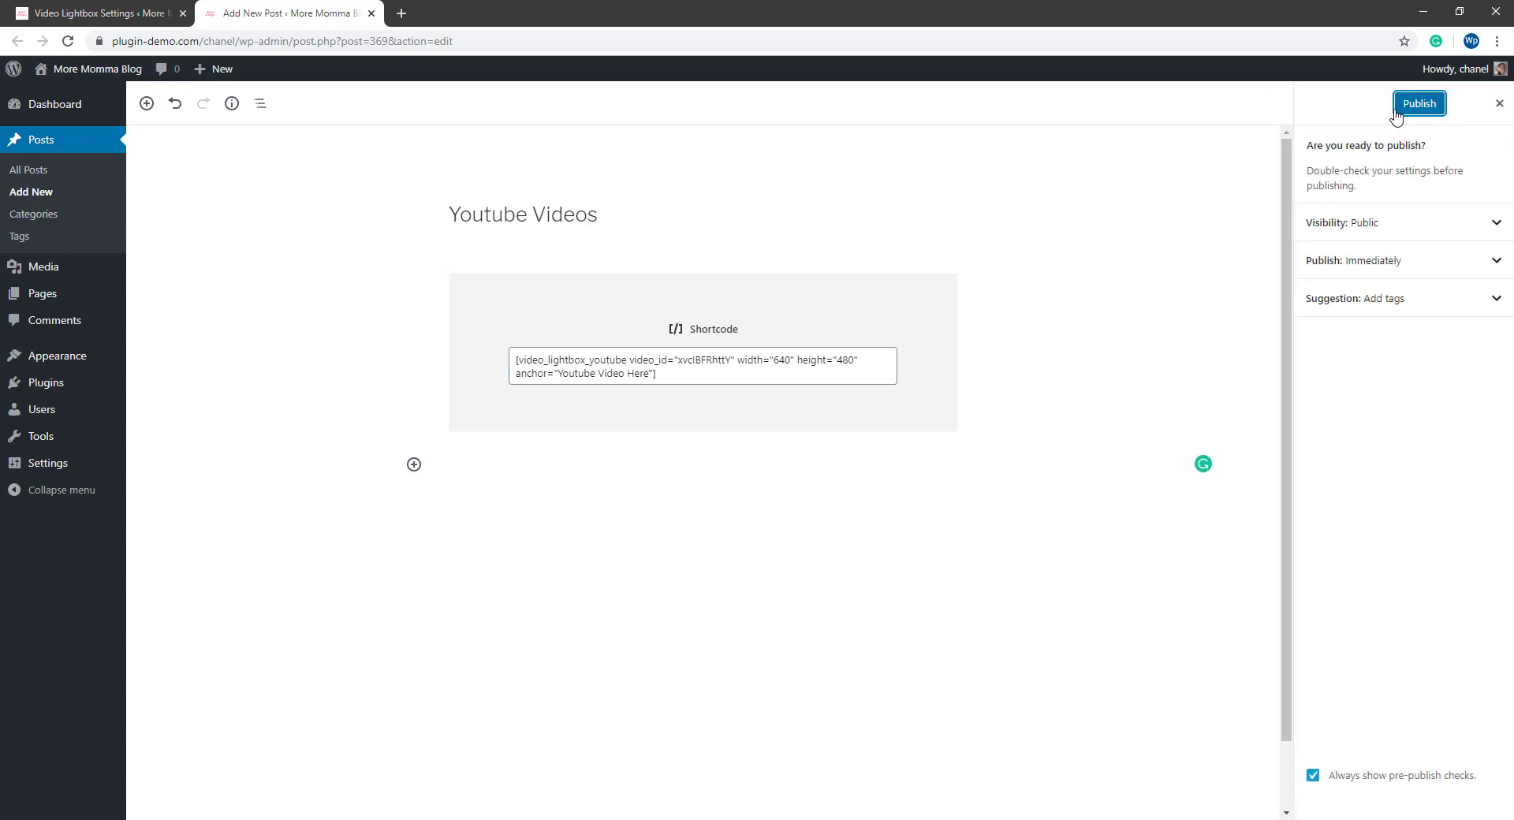
left_click(1408, 103)
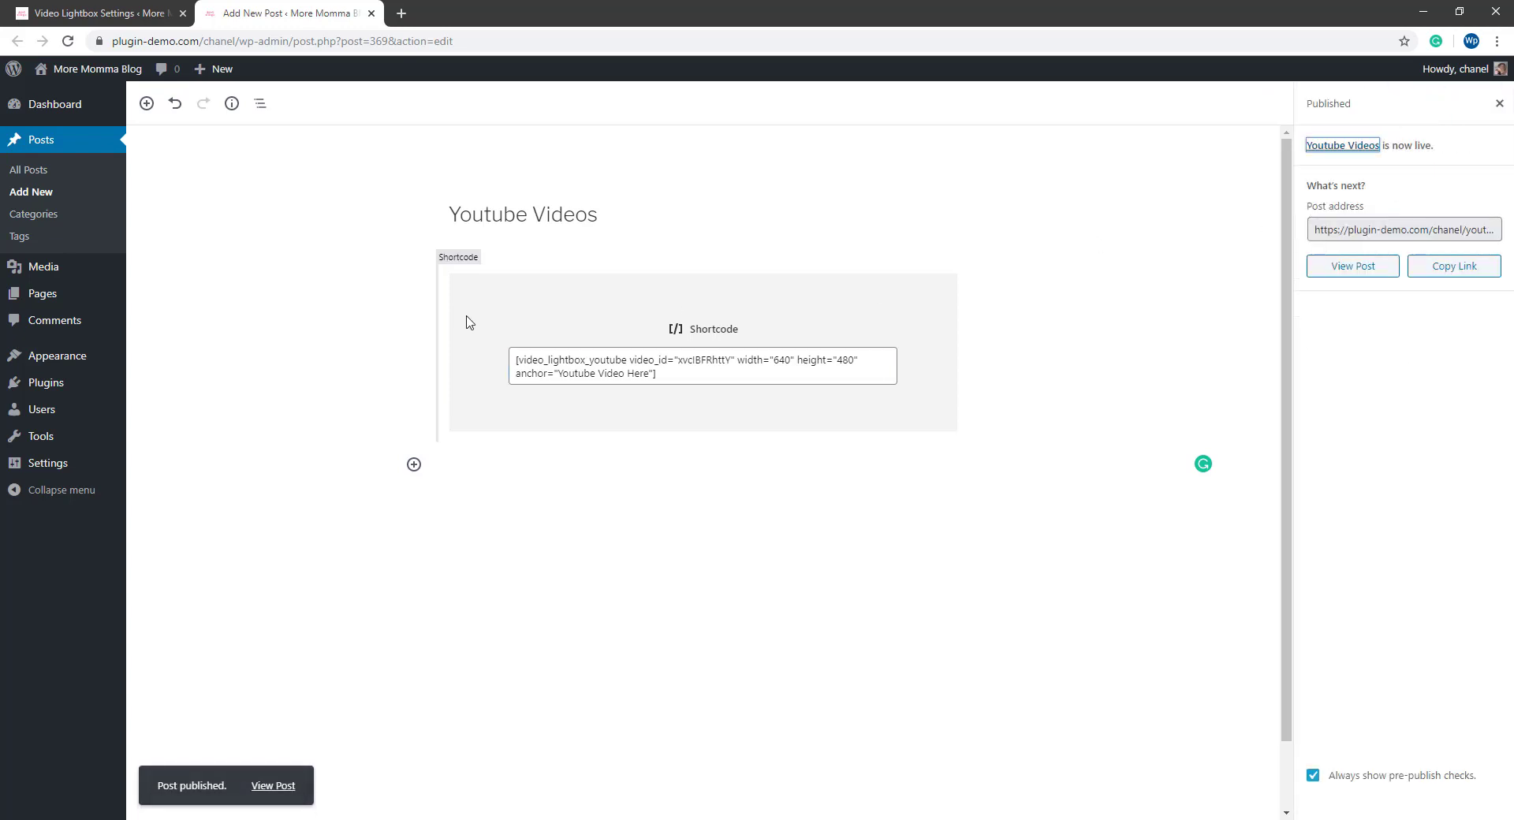
key("Return")
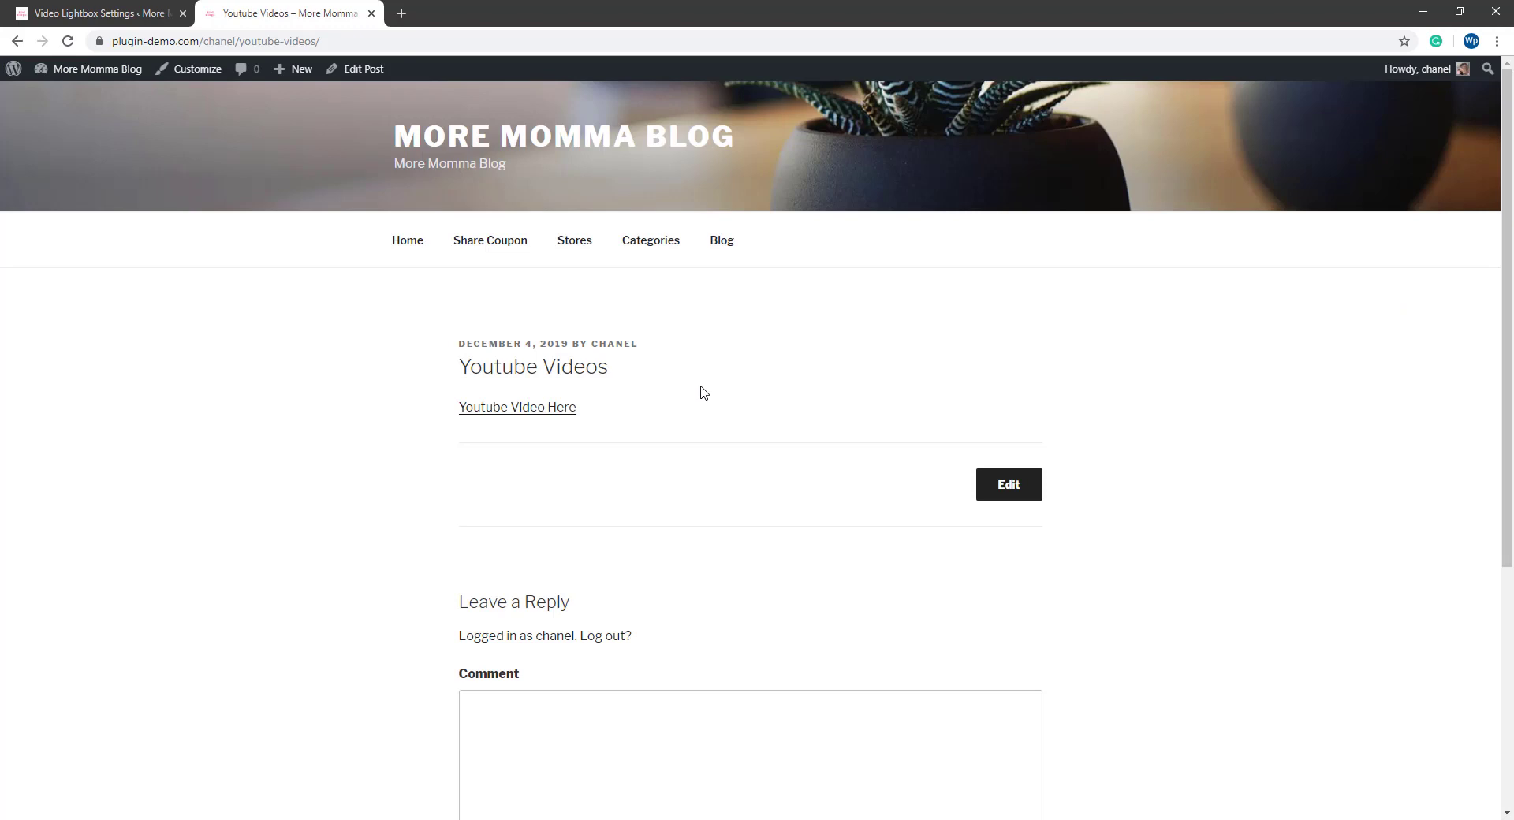
Step: Open the 'Youtube Video Here' link's lightbox on the live post, then close it
left_click_drag(462, 367, 637, 367)
left_click(619, 407)
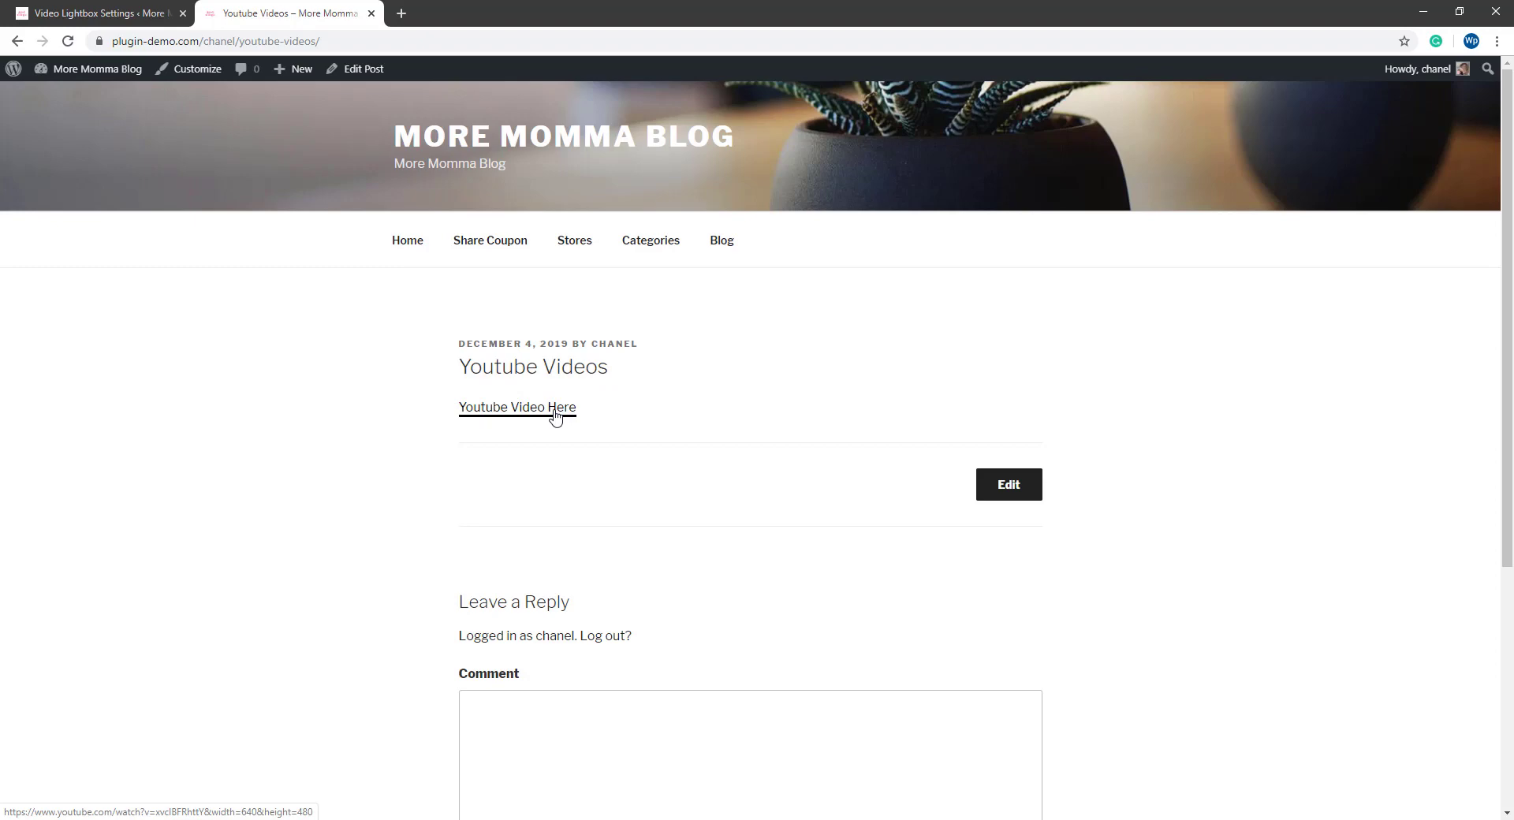
left_click(487, 412)
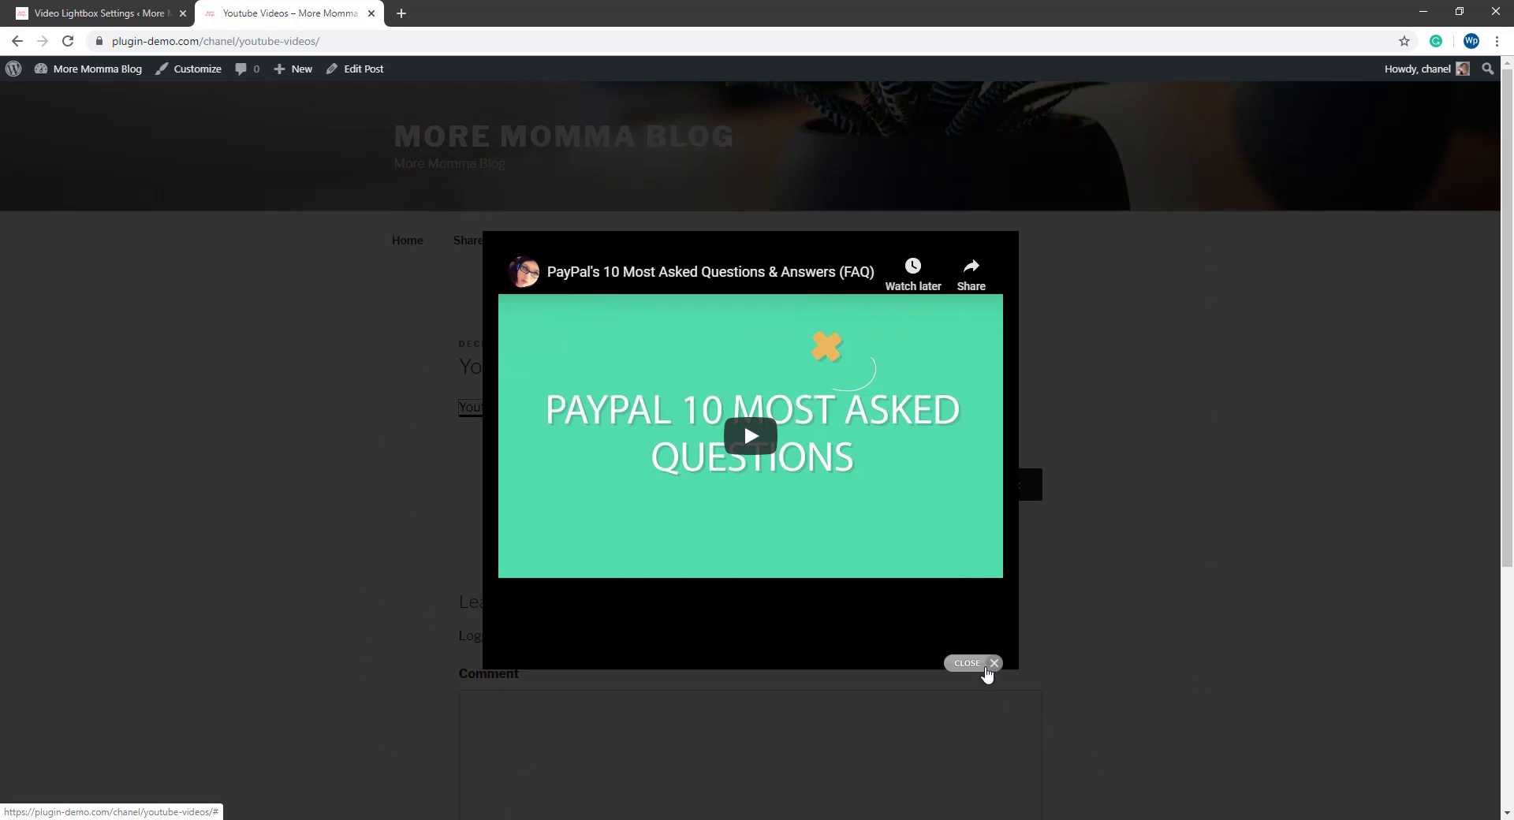
left_click(986, 667)
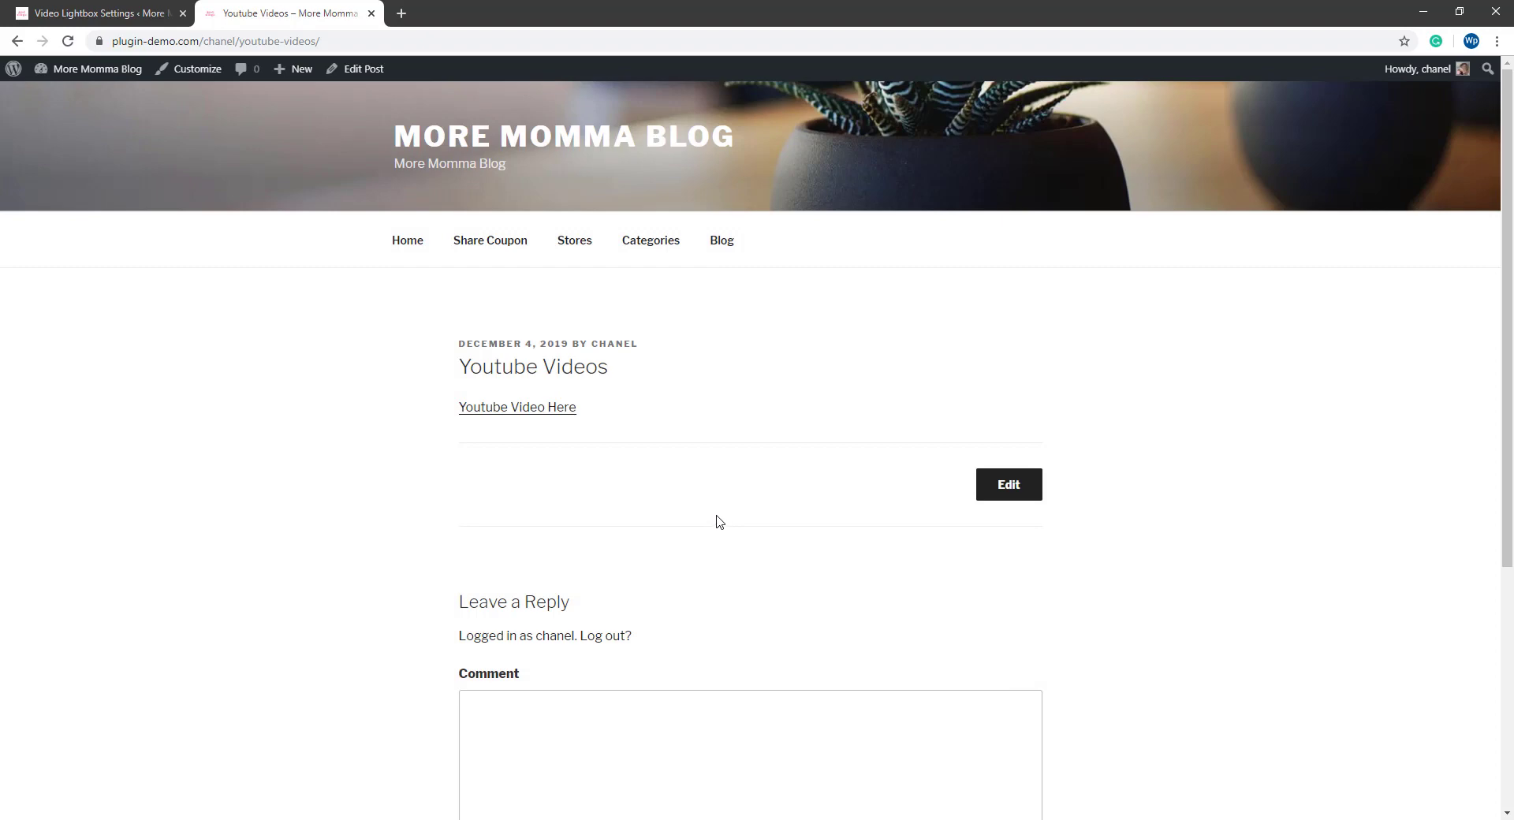
Step: Replace the shortcode's anchor attribute with auto_thumb="1" and update the published post
left_click(367, 75)
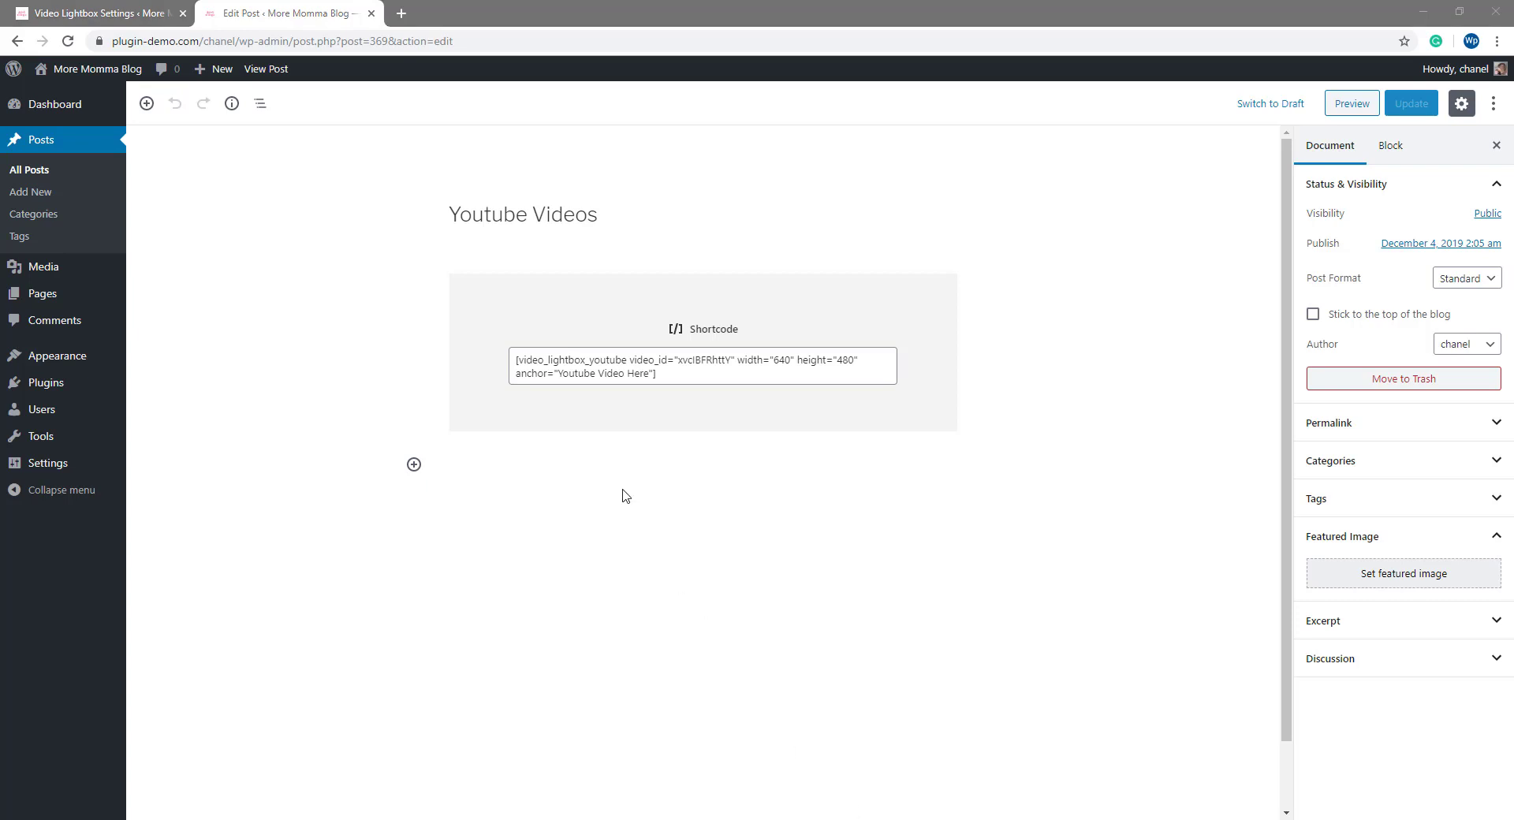
left_click_drag(517, 377, 653, 375)
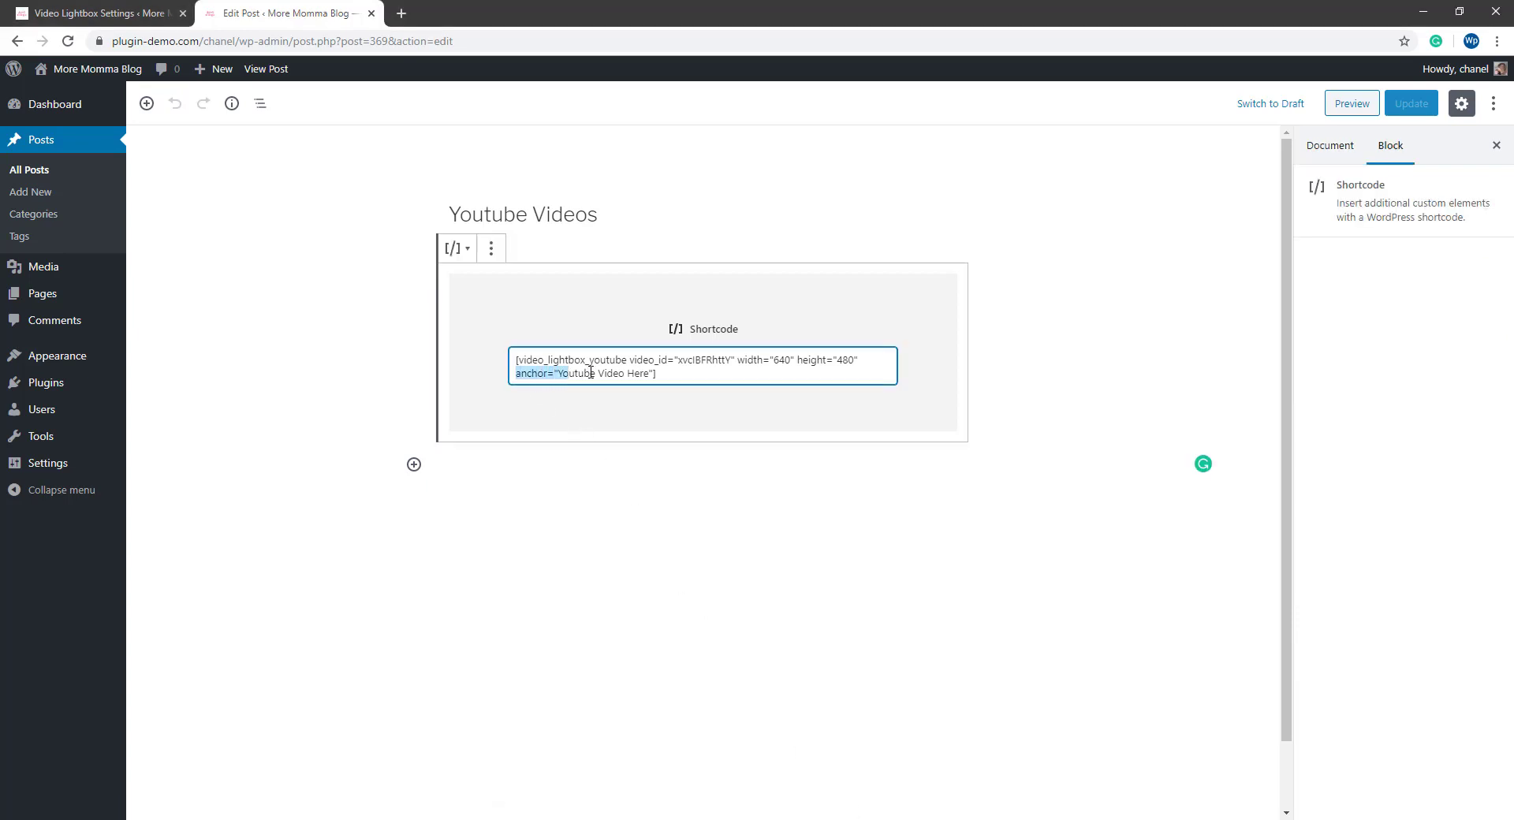
key("BackSpace")
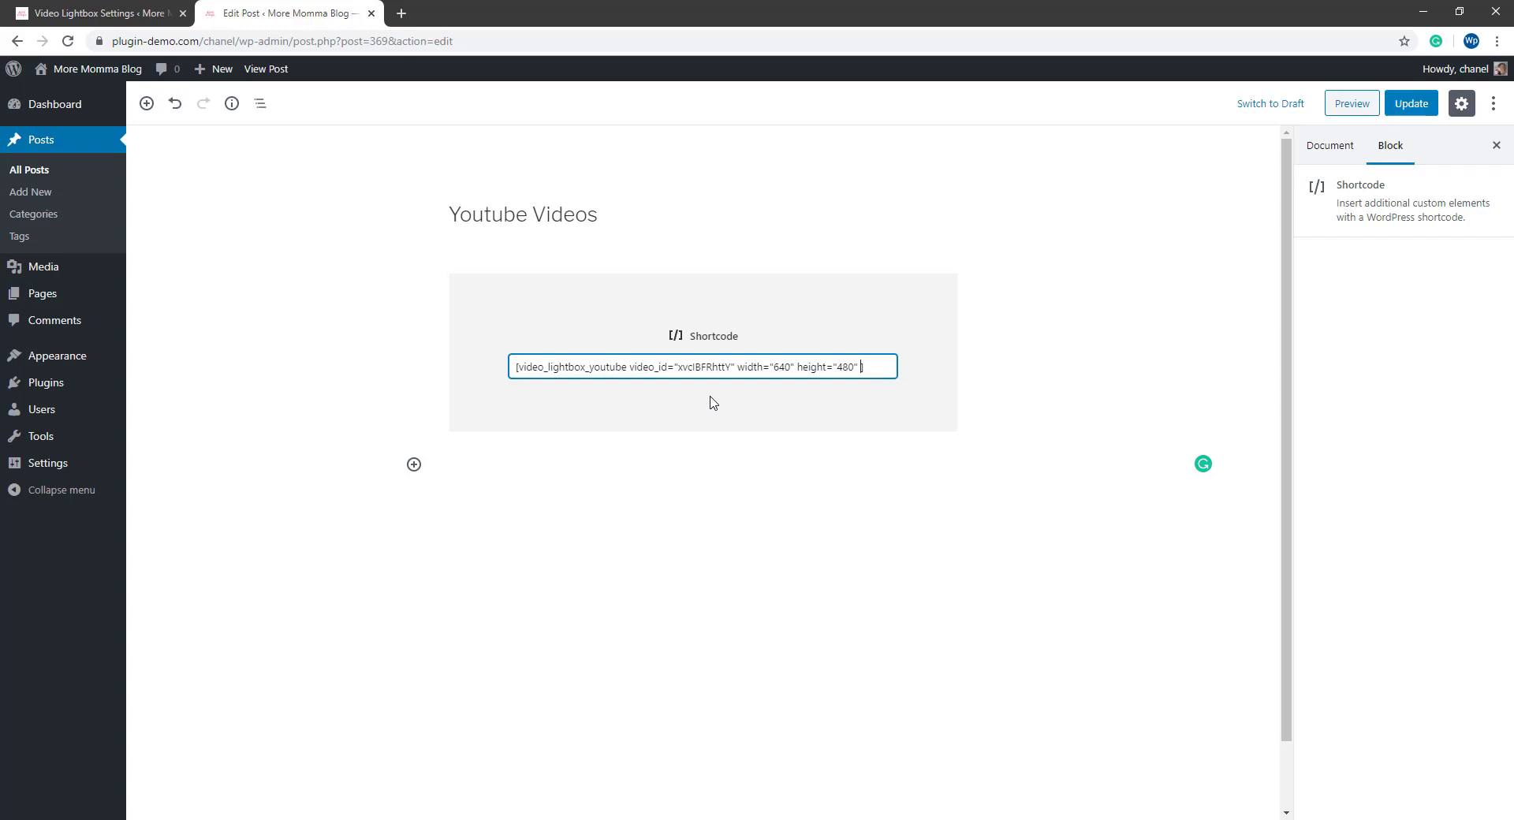
type("auto_thumb=\"1\"")
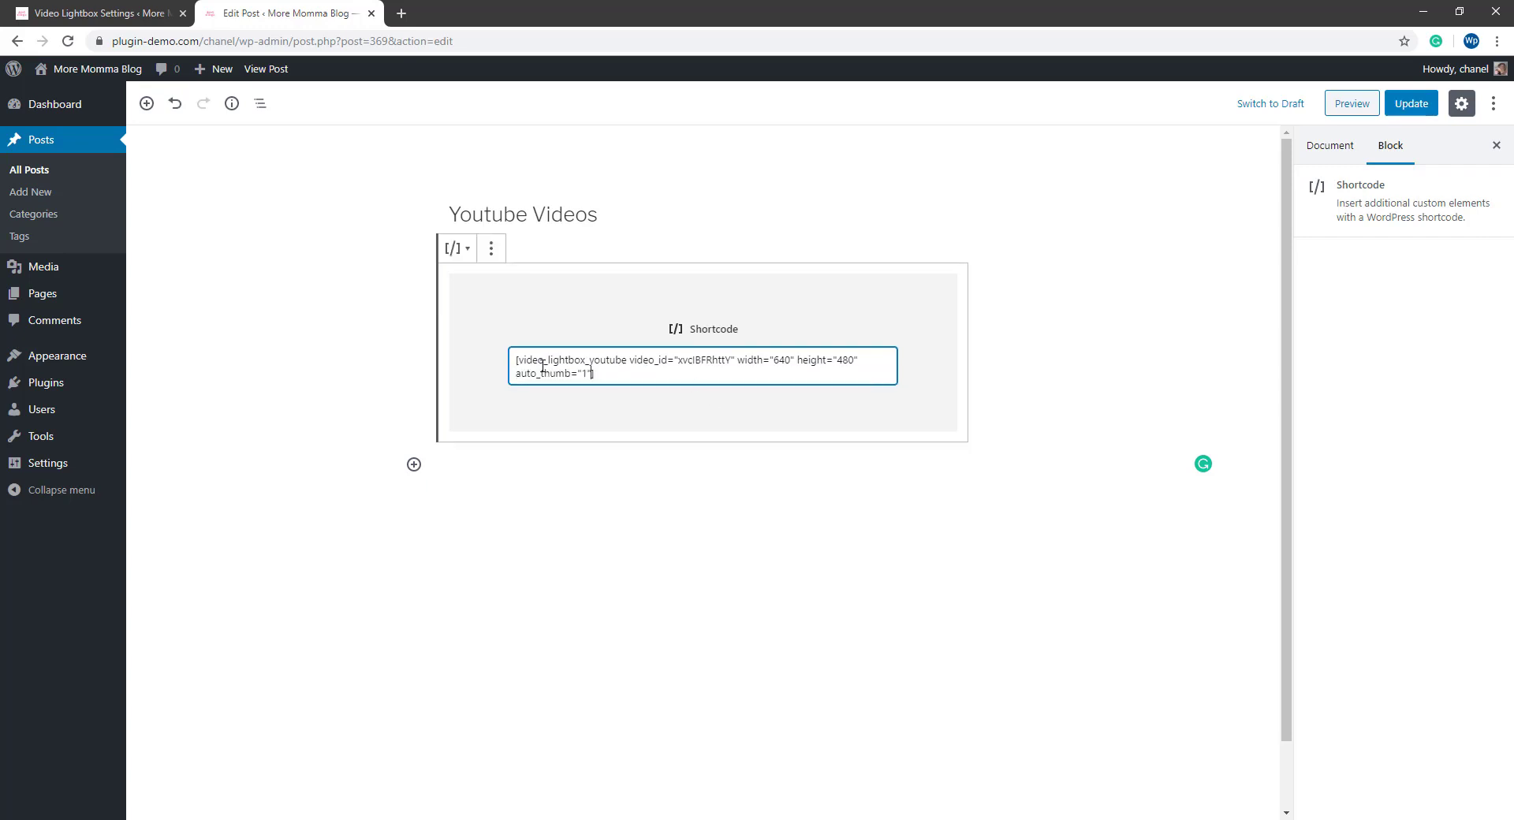
left_click_drag(519, 362, 601, 375)
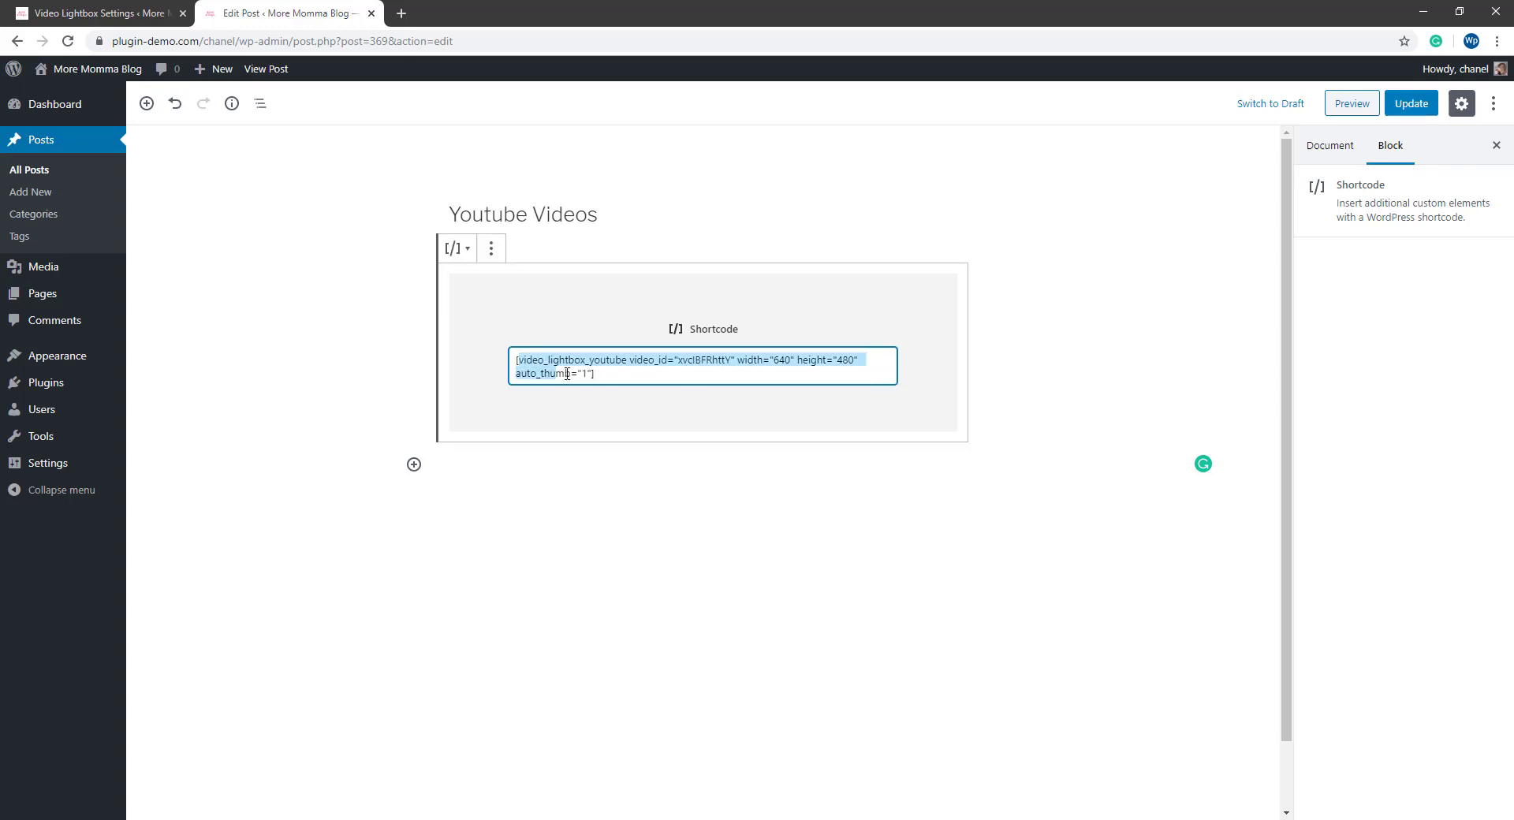
left_click(601, 375)
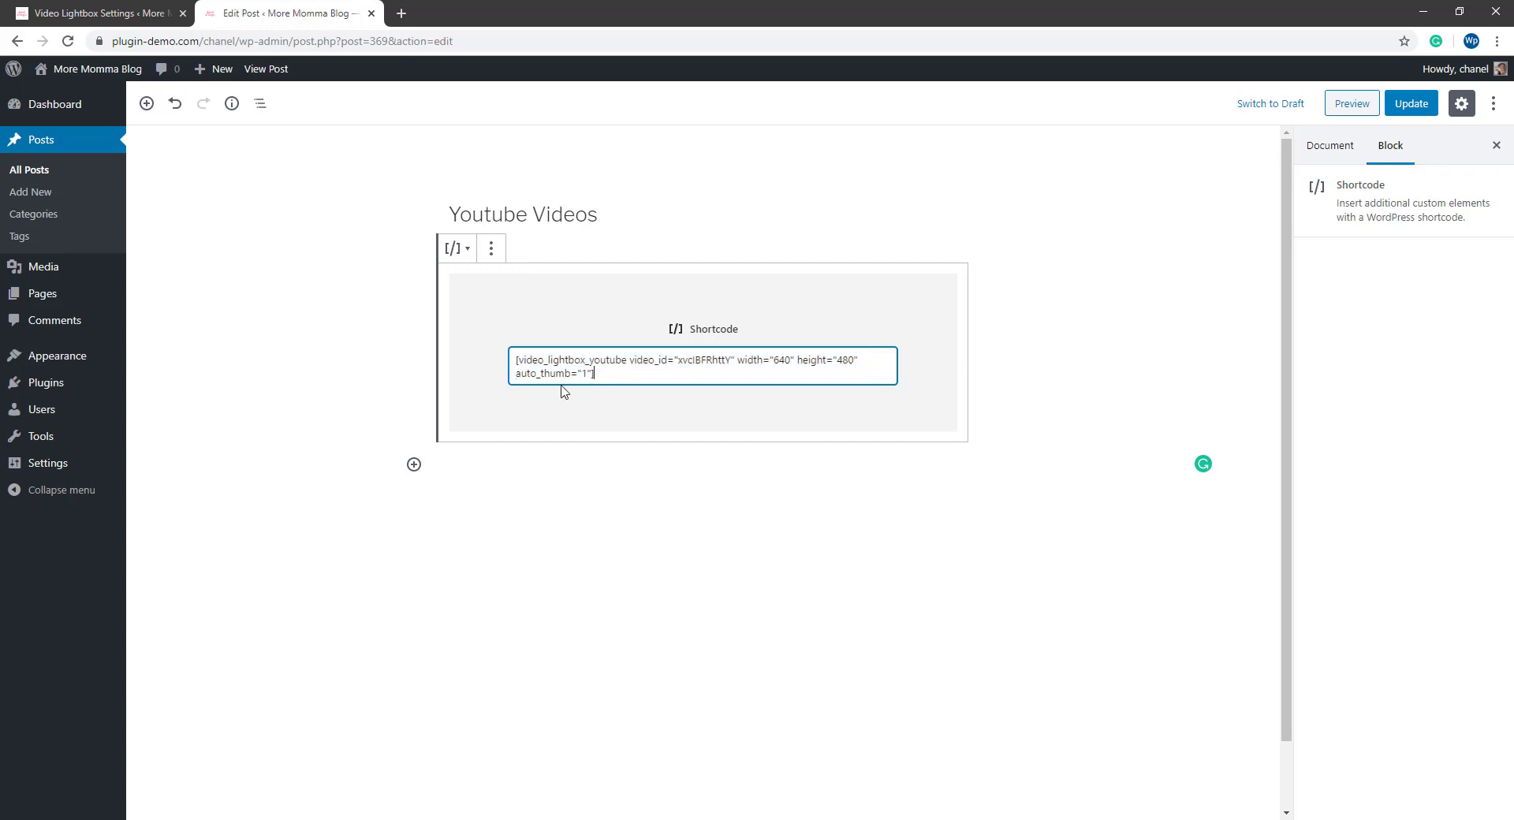
left_click_drag(533, 375, 567, 376)
left_click(586, 375)
type("1")
left_click(1419, 104)
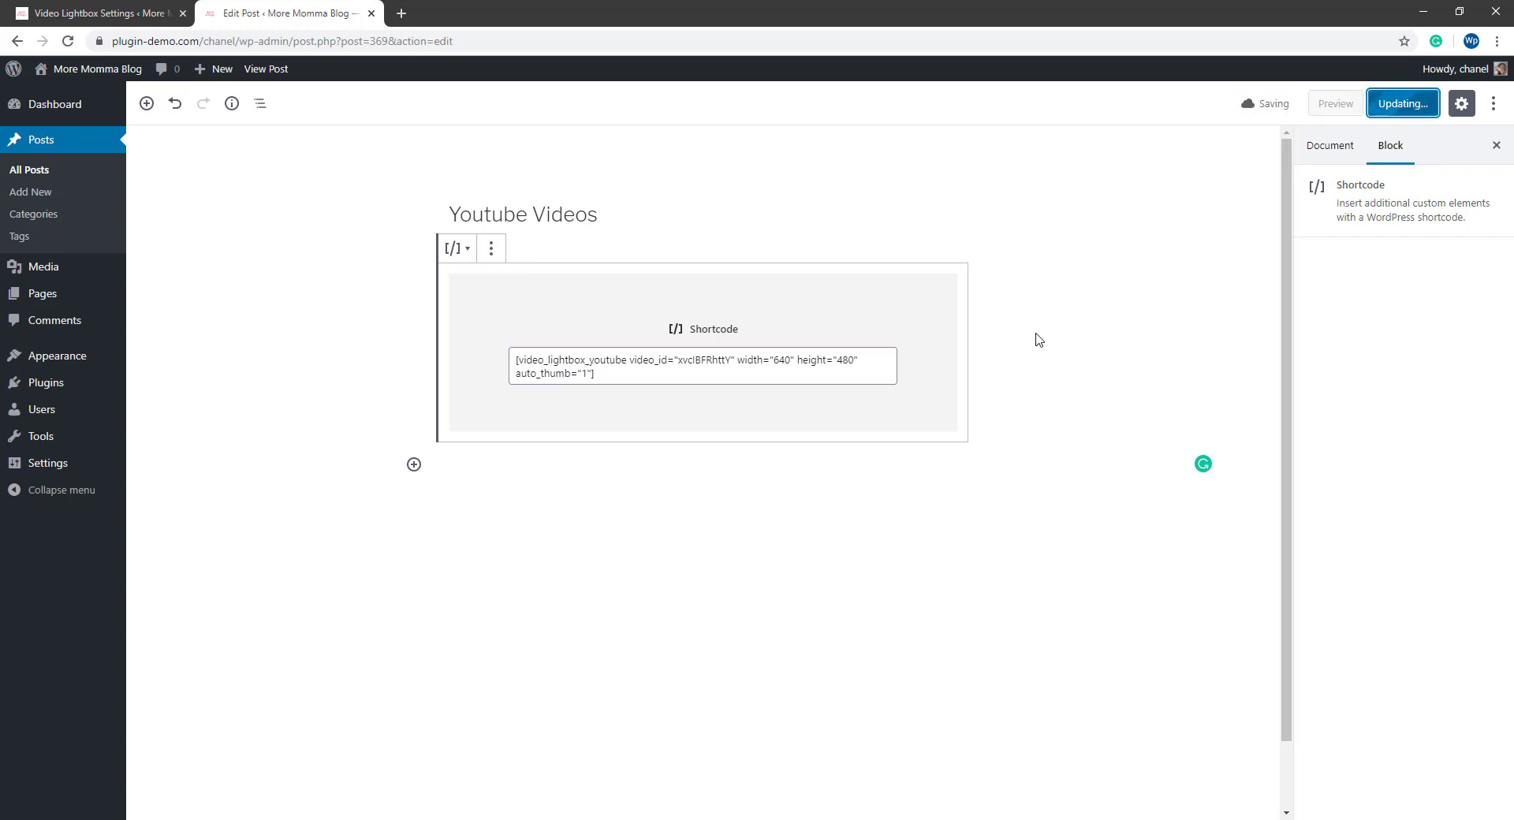
left_click(278, 790)
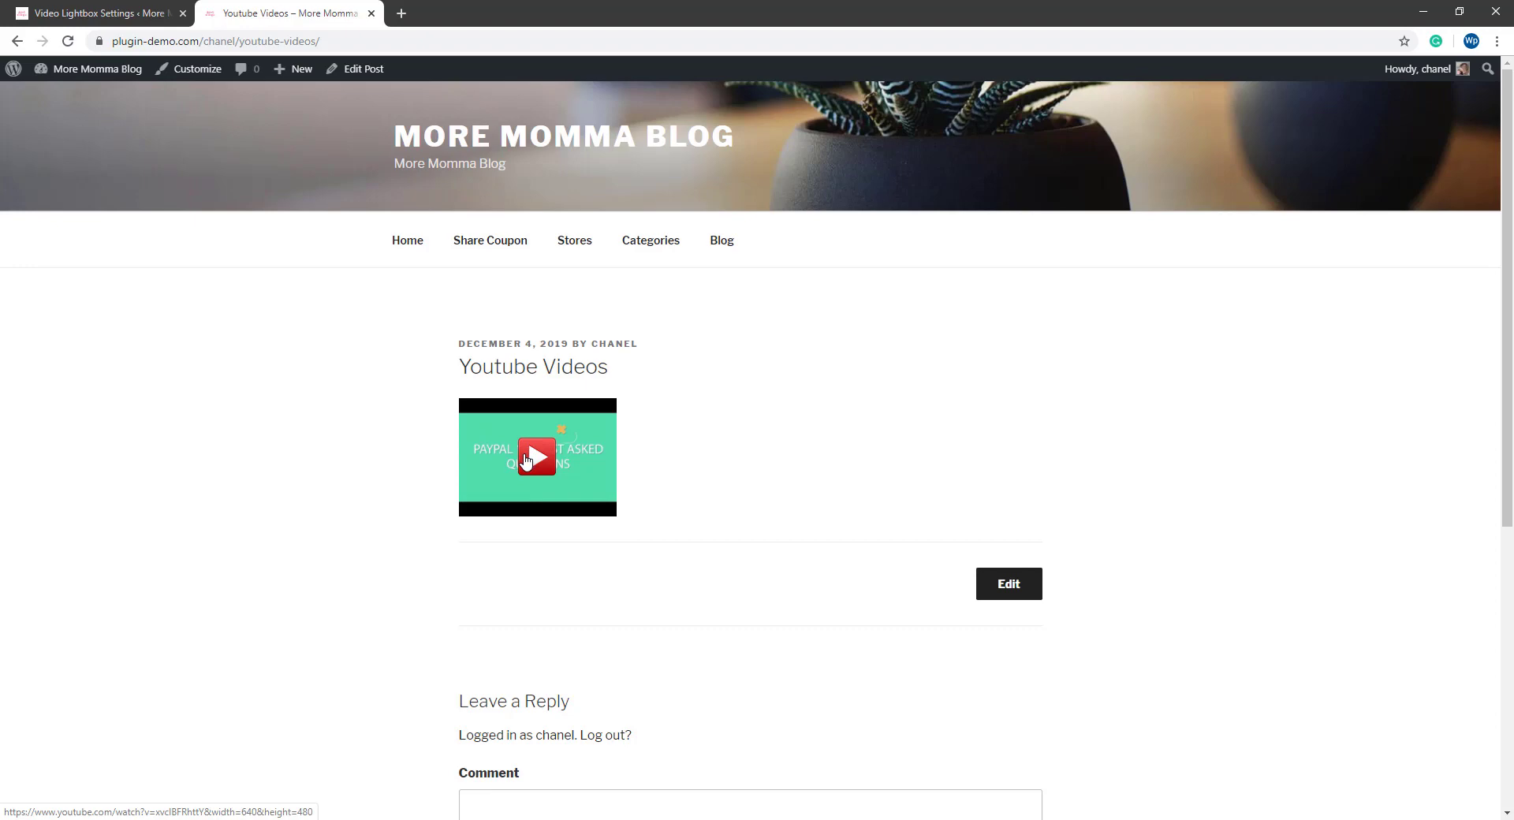
Step: Open the PayPal FAQ thumbnail in the lightbox, play and pause the video, then close it
left_click(526, 460)
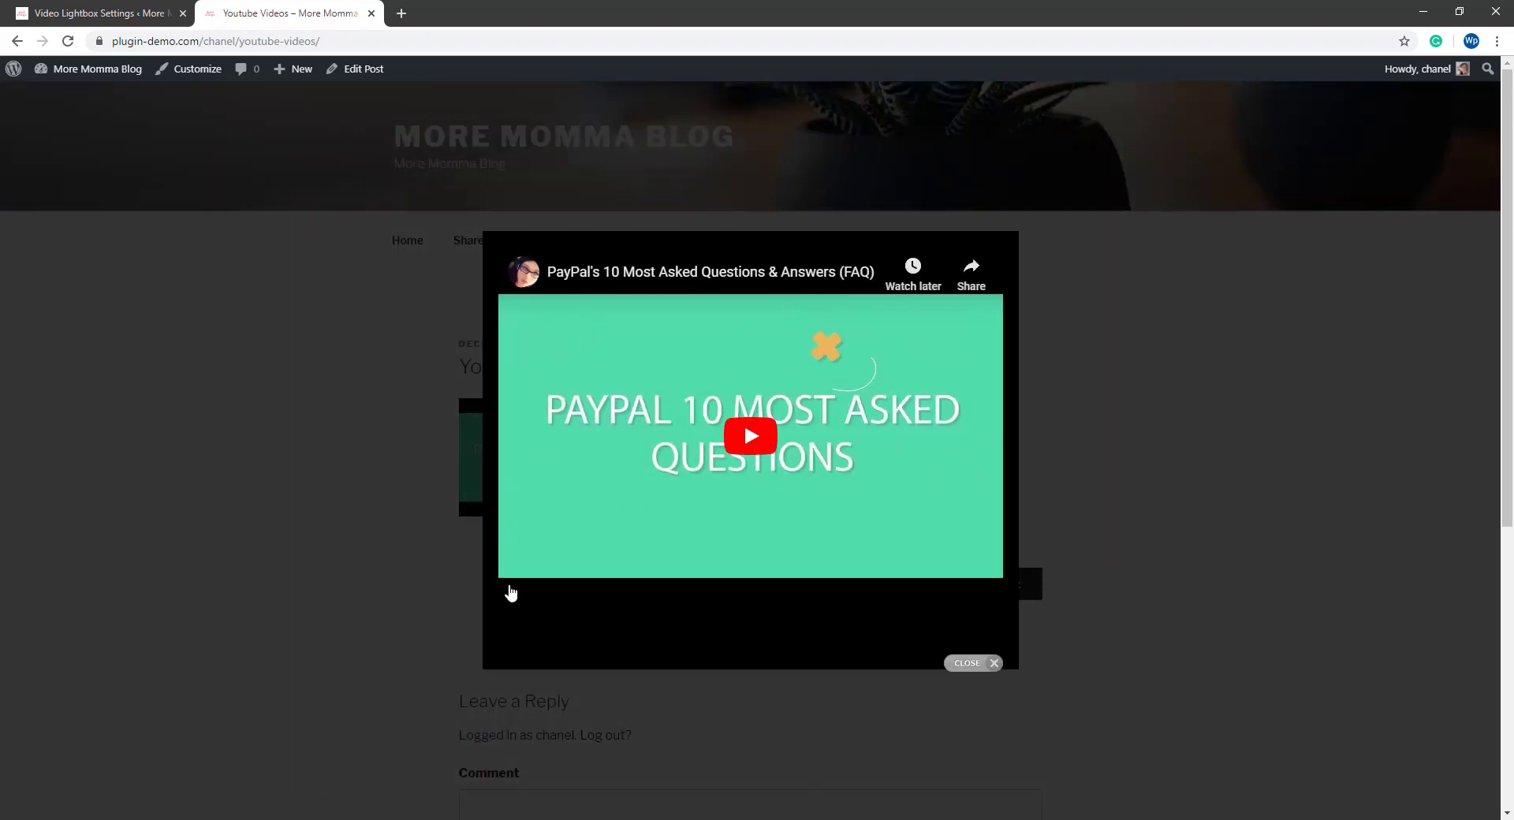
left_click(749, 442)
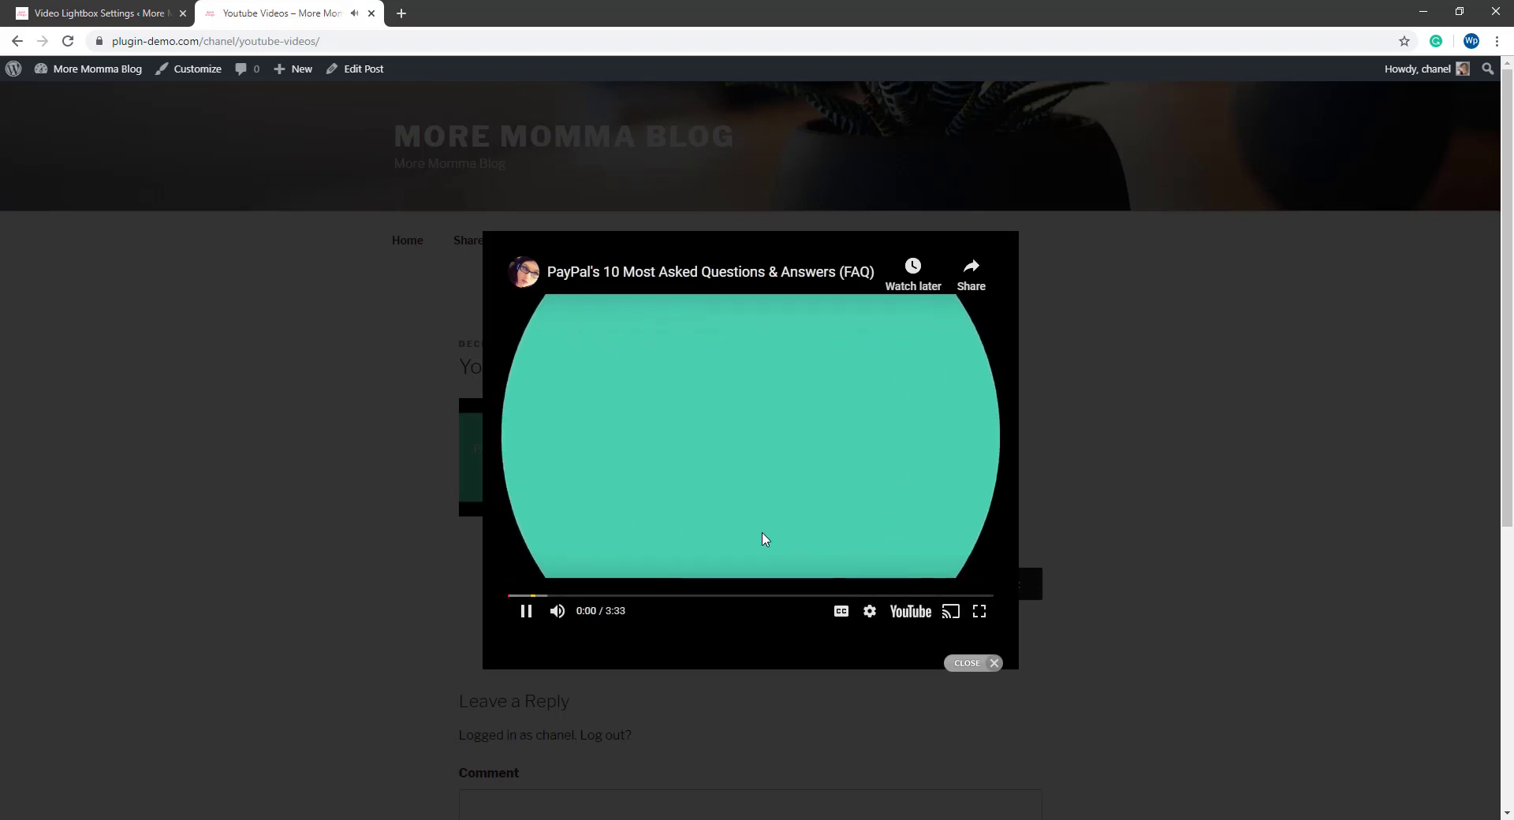
left_click(714, 419)
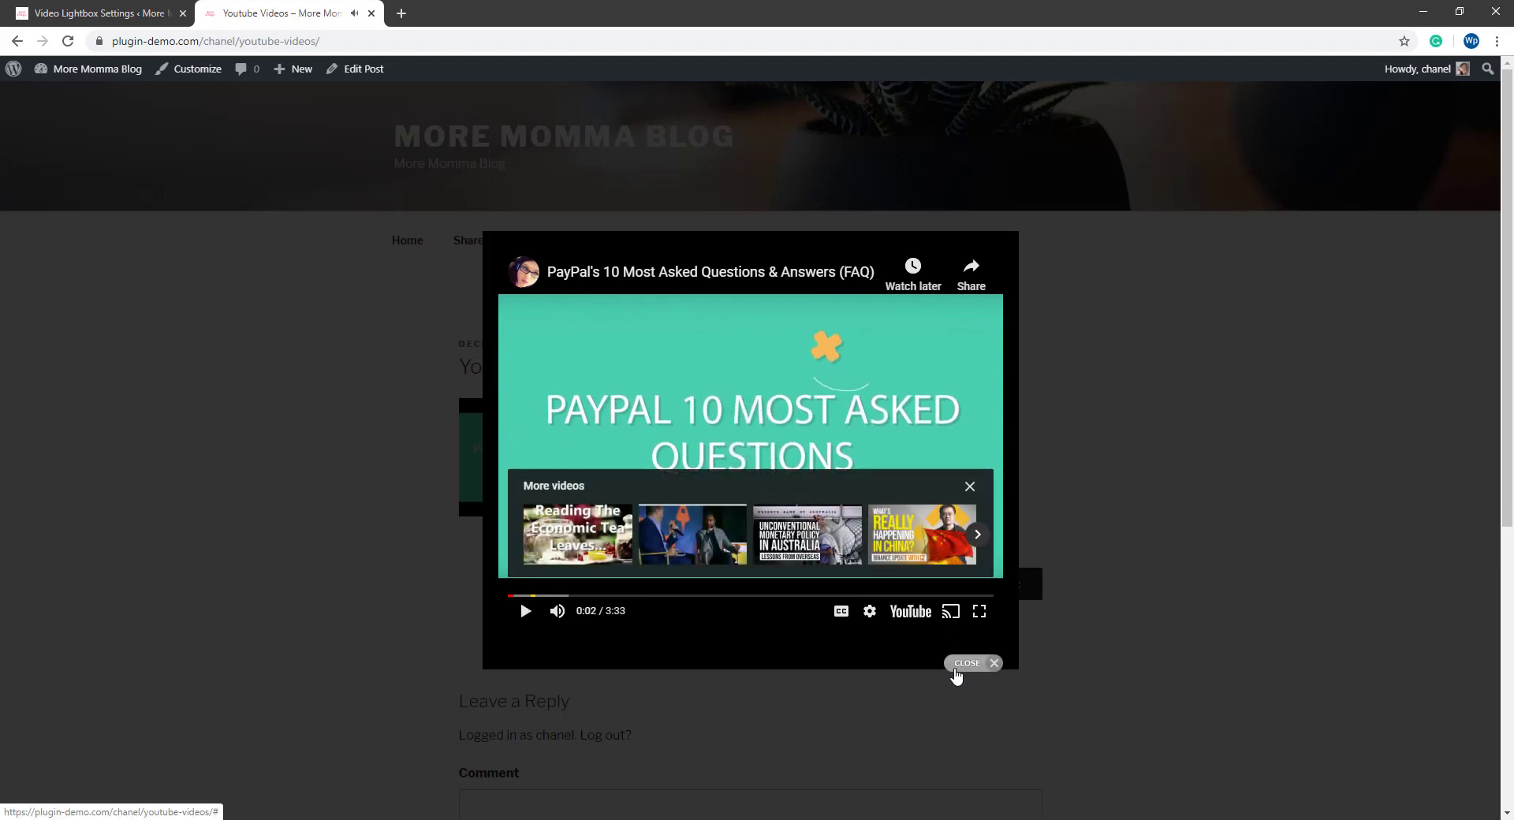
left_click(970, 665)
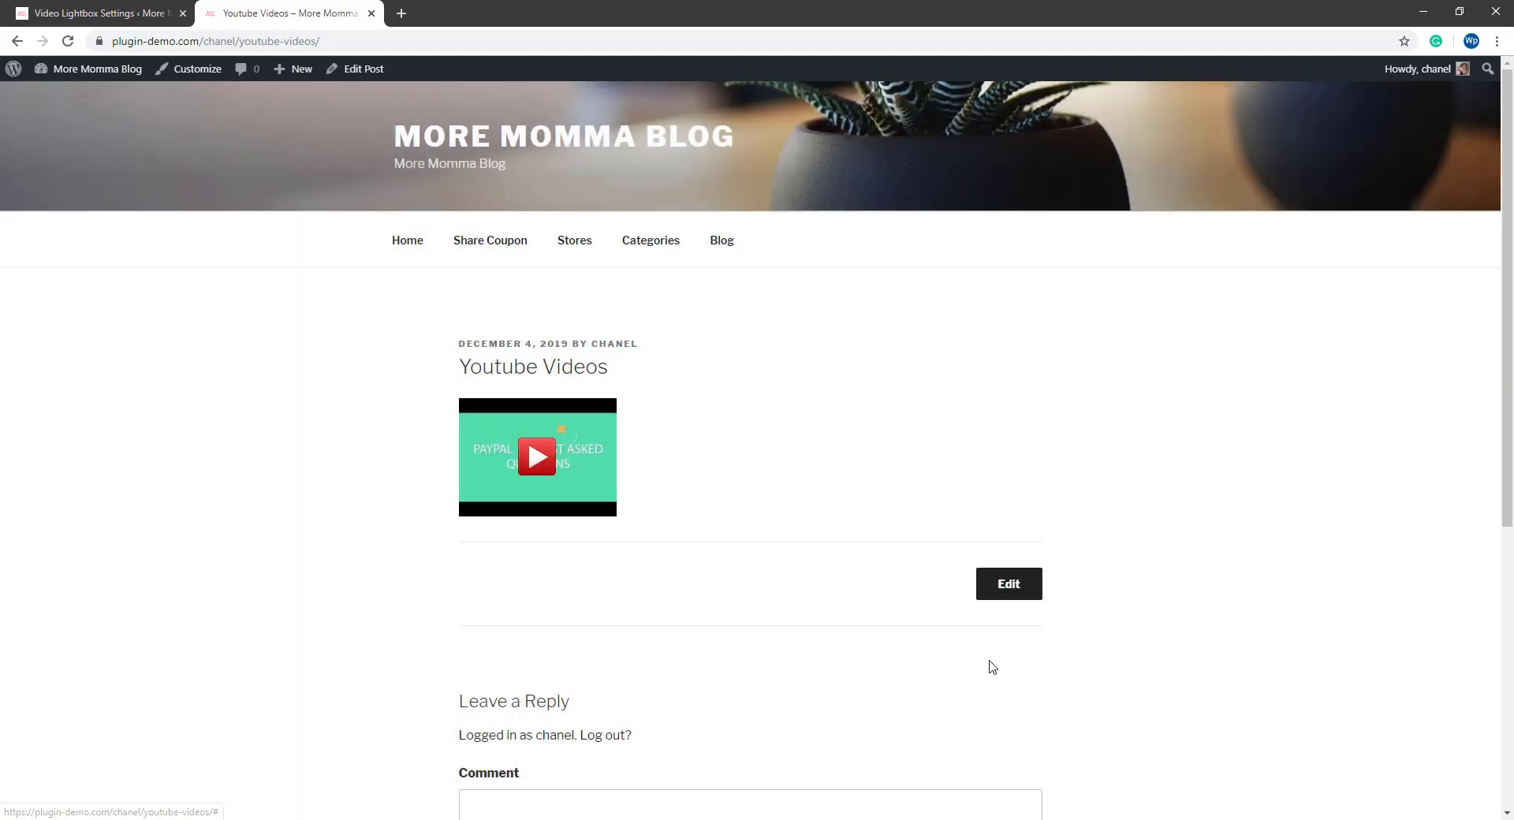